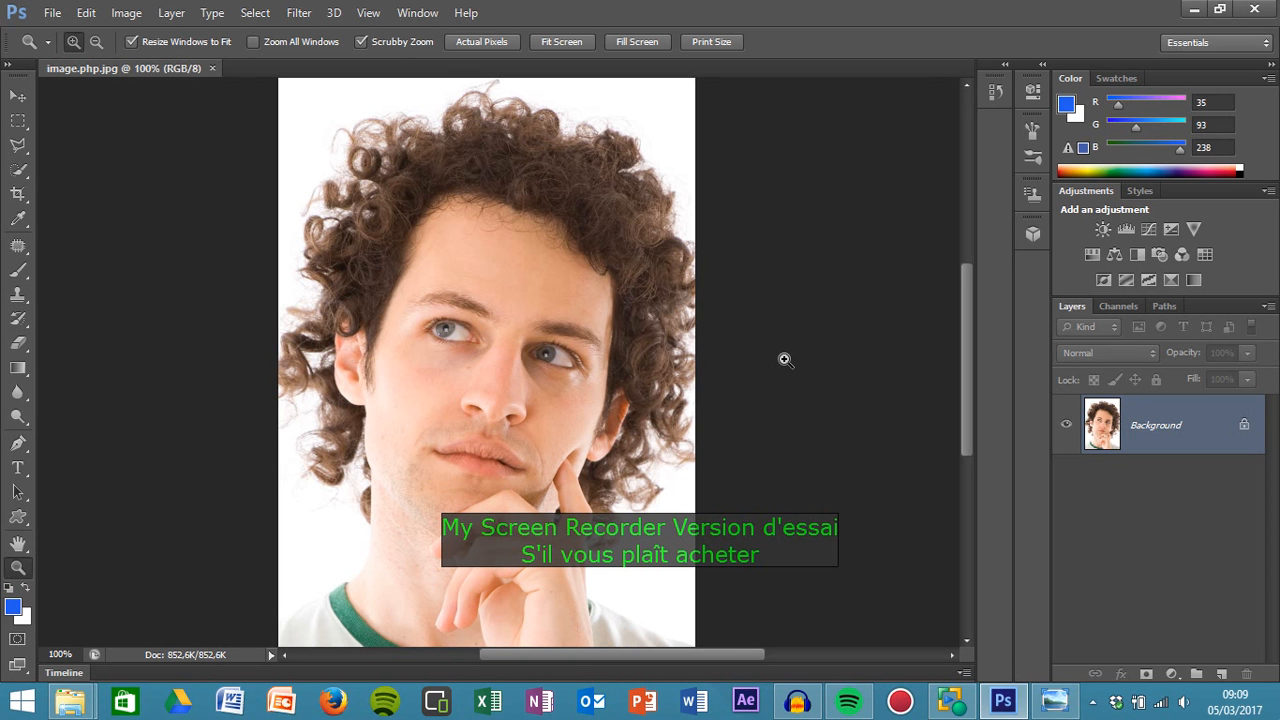
# Look at the finished flat-colour portrait 10.jpg in the Windows photo viewer, and return to the Photoshop photo
pyautogui.click(1066, 701)
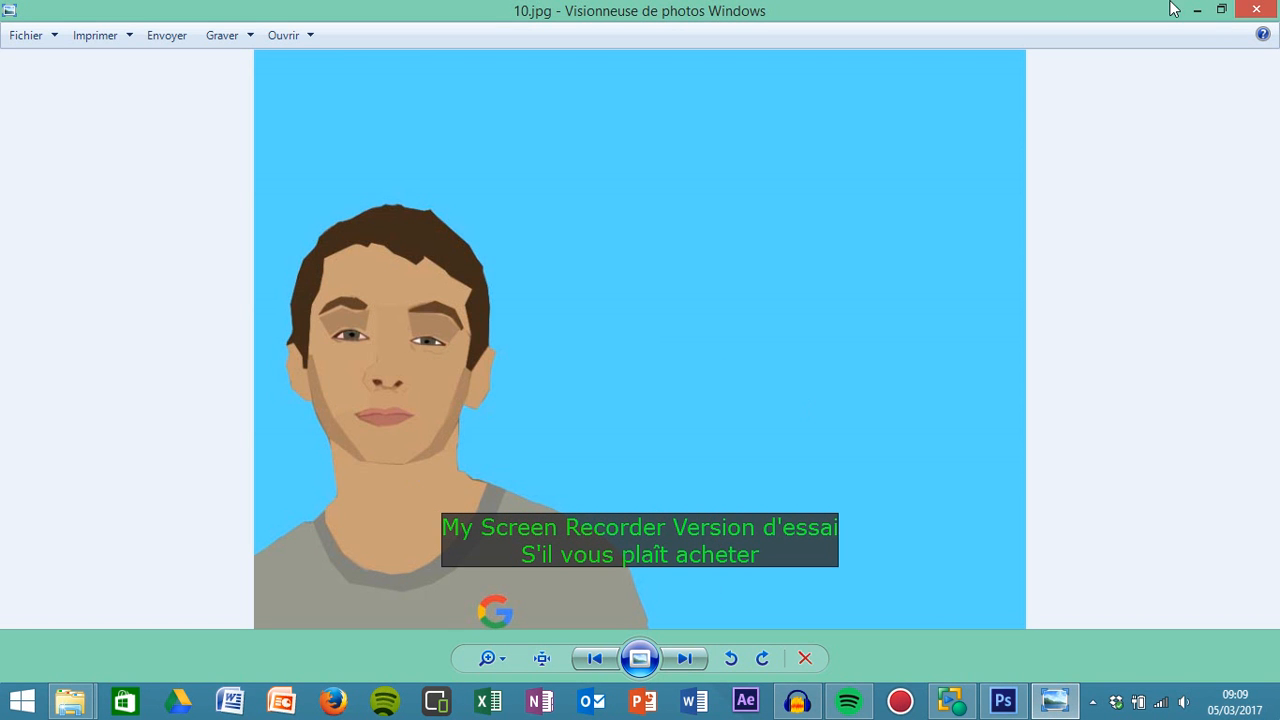
pyautogui.click(1199, 9)
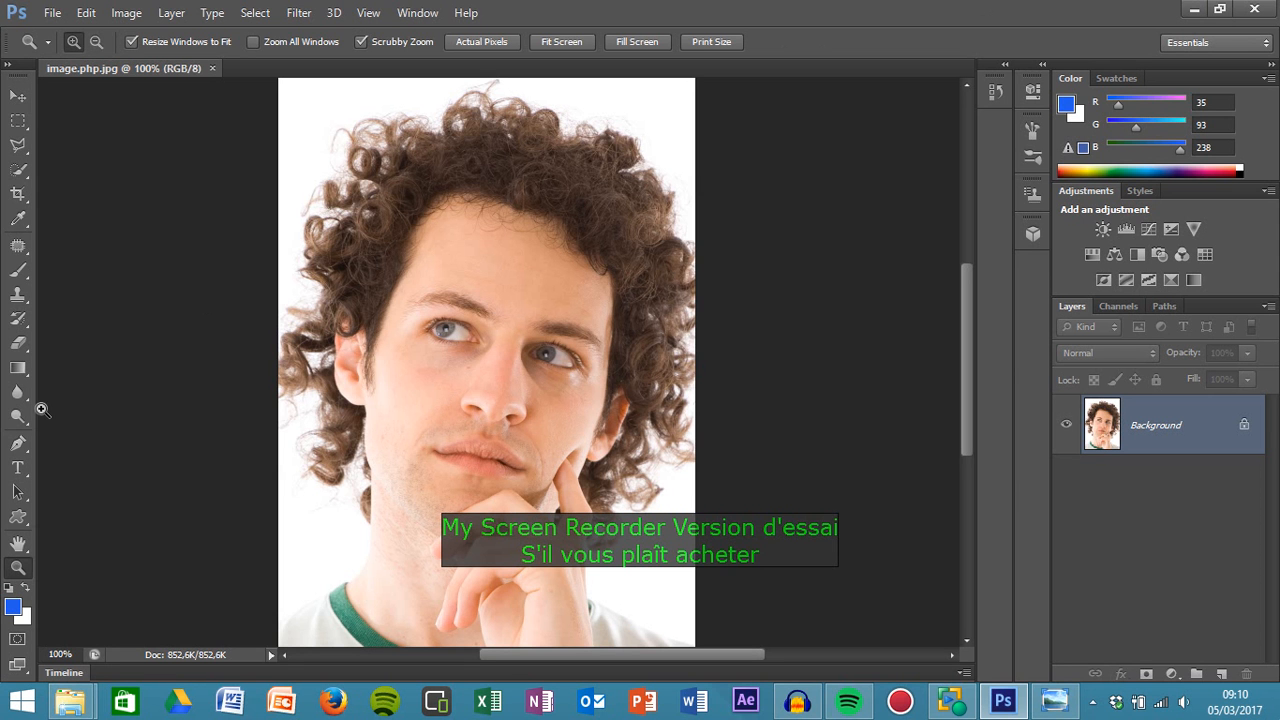
# Try to outline the hair with the Polygonal Lasso, starting at the hairline and going around the ear and outer curls
pyautogui.click(17, 148)
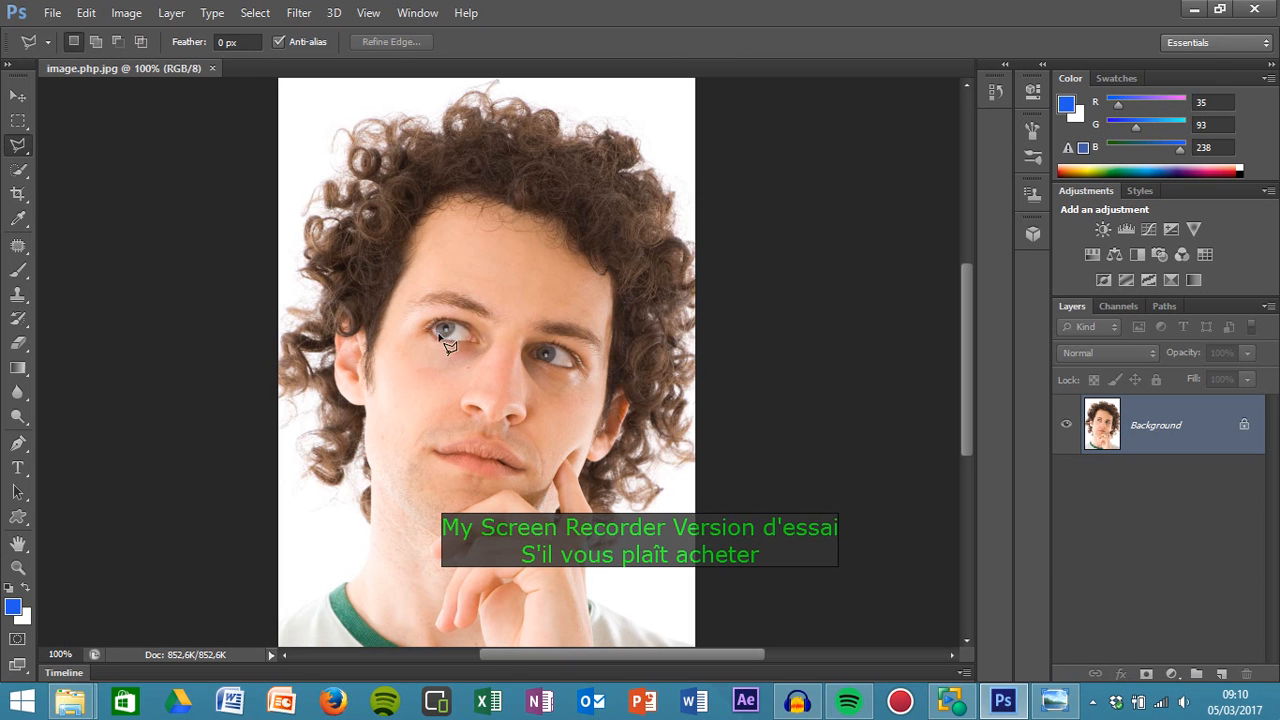
pyautogui.click(441, 198)
pyautogui.click(357, 330)
pyautogui.click(346, 336)
pyautogui.click(334, 331)
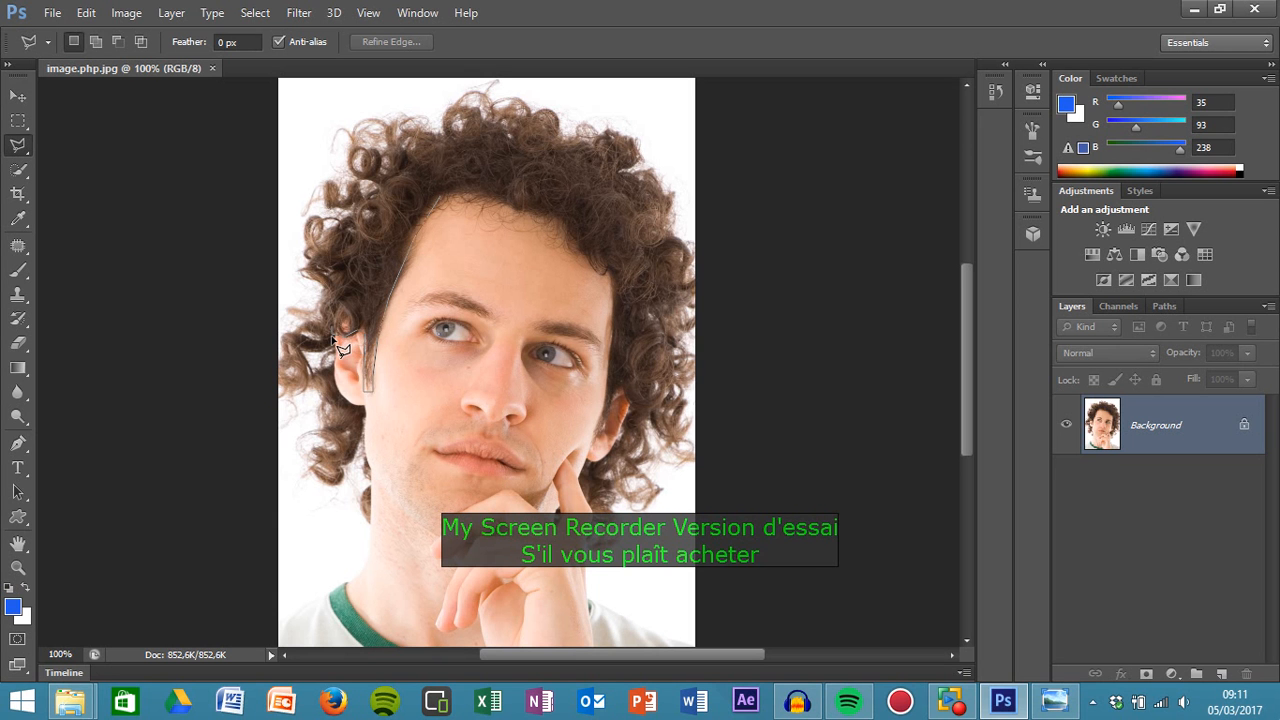
pyautogui.click(366, 409)
pyautogui.click(313, 448)
pyautogui.click(327, 399)
pyautogui.click(287, 354)
pyautogui.click(318, 312)
pyautogui.click(318, 281)
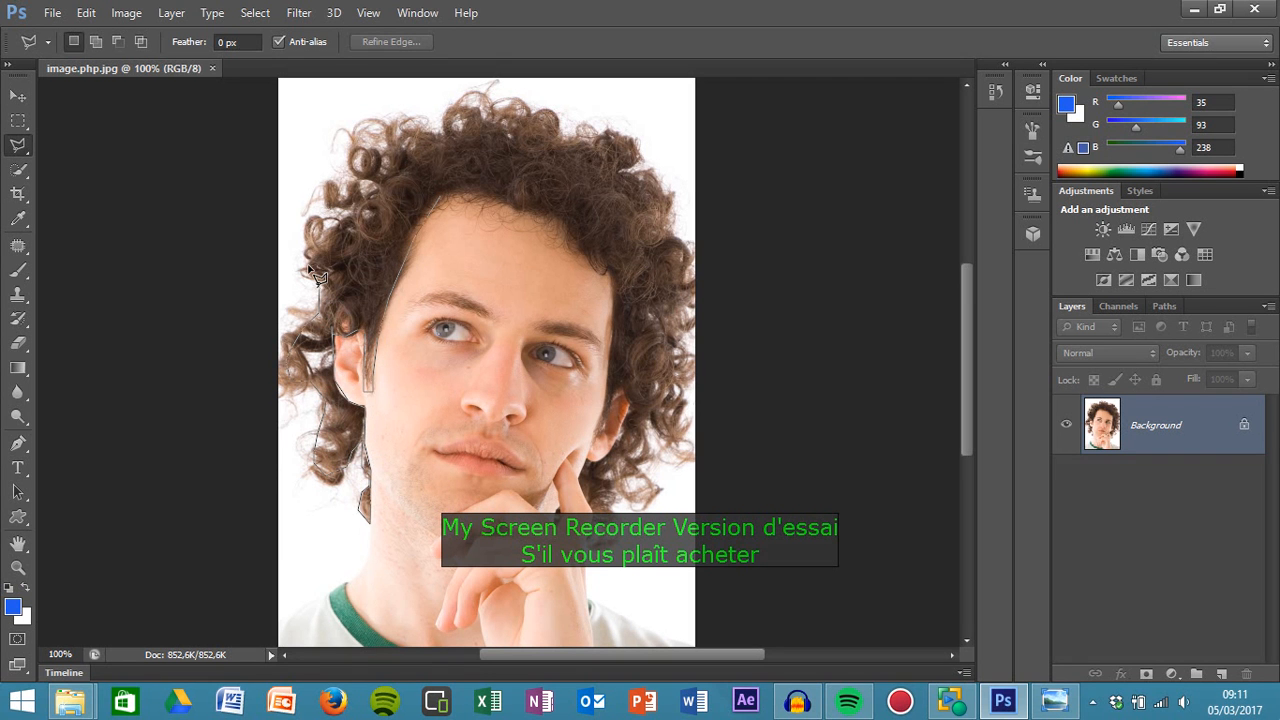
pyautogui.click(293, 240)
pyautogui.click(309, 215)
pyautogui.click(336, 203)
pyautogui.click(342, 157)
pyautogui.doubleClick(358, 147)
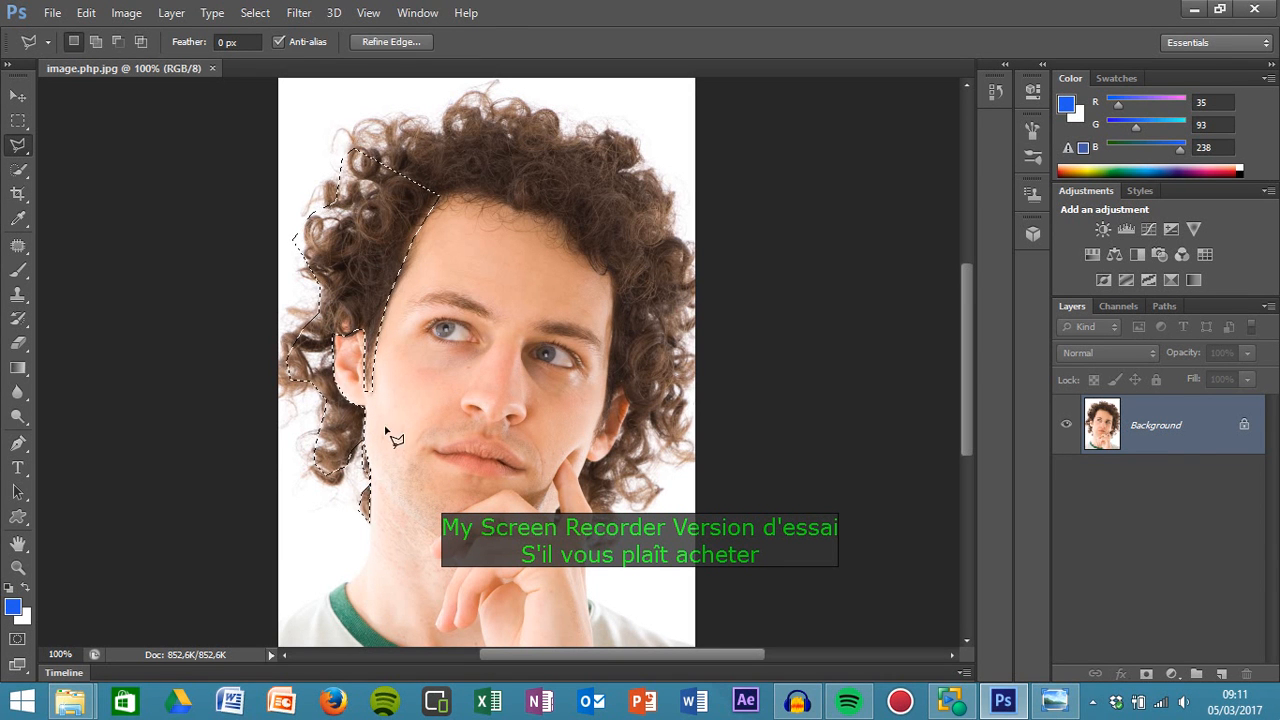
# Select all the hair with the Polygonal Lasso, following the ears and hairline inside and the curls' silhouette outside, and close the outline
pyautogui.click(370, 525)
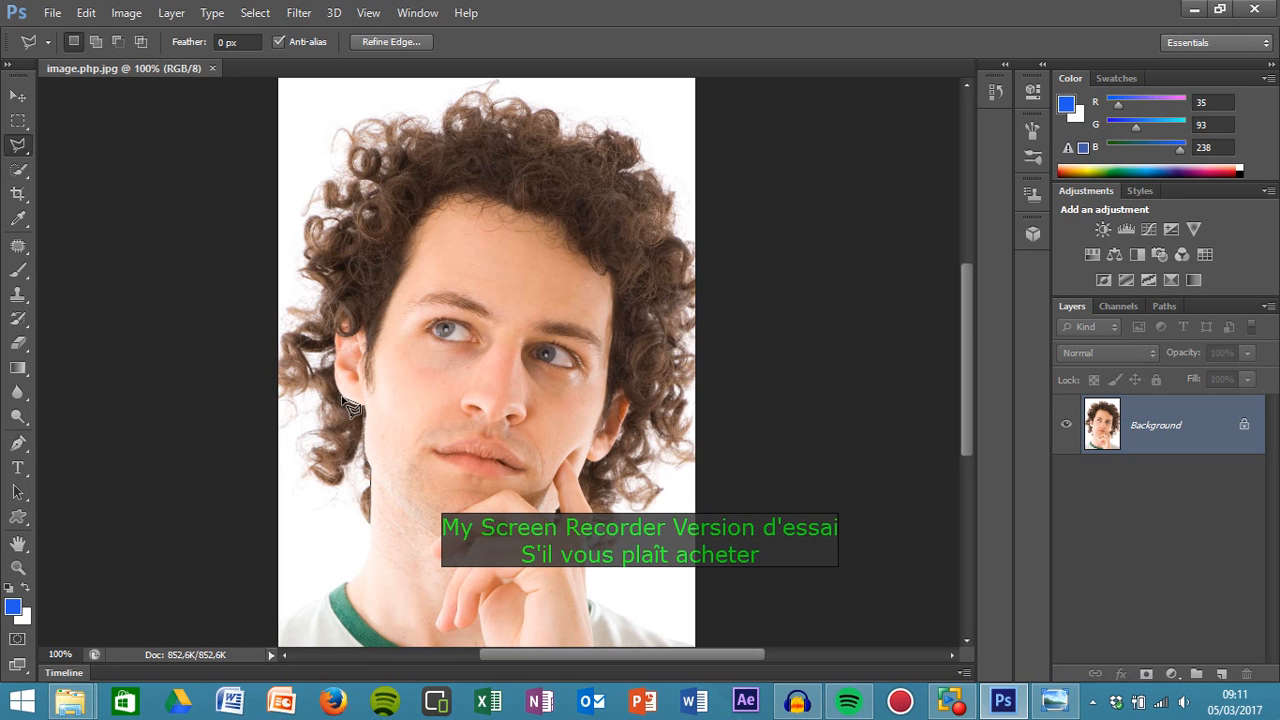
pyautogui.click(348, 339)
pyautogui.click(360, 326)
pyautogui.click(368, 390)
pyautogui.click(378, 339)
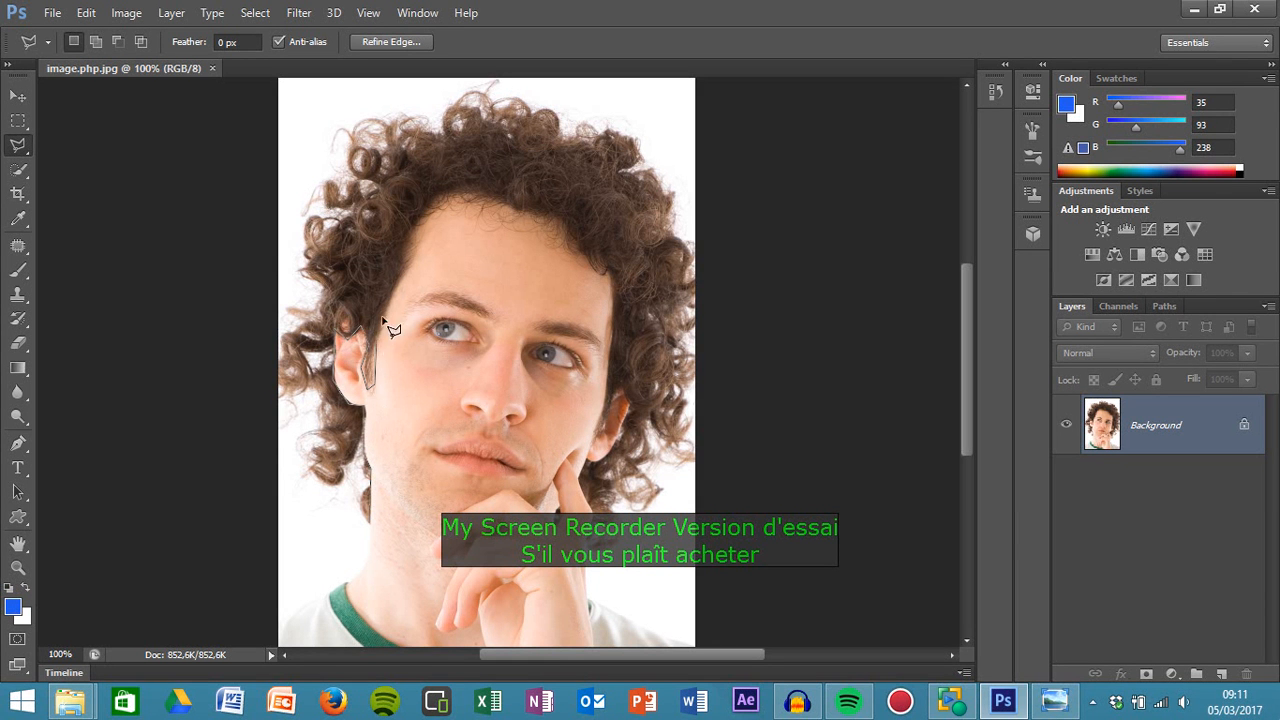
pyautogui.click(405, 264)
pyautogui.click(430, 197)
pyautogui.click(463, 196)
pyautogui.click(519, 219)
pyautogui.click(550, 224)
pyautogui.click(589, 263)
pyautogui.click(609, 276)
pyautogui.click(606, 411)
pyautogui.click(589, 446)
pyautogui.click(619, 394)
pyautogui.click(627, 405)
pyautogui.click(660, 494)
pyautogui.click(638, 469)
pyautogui.click(657, 441)
pyautogui.click(677, 454)
pyautogui.click(692, 437)
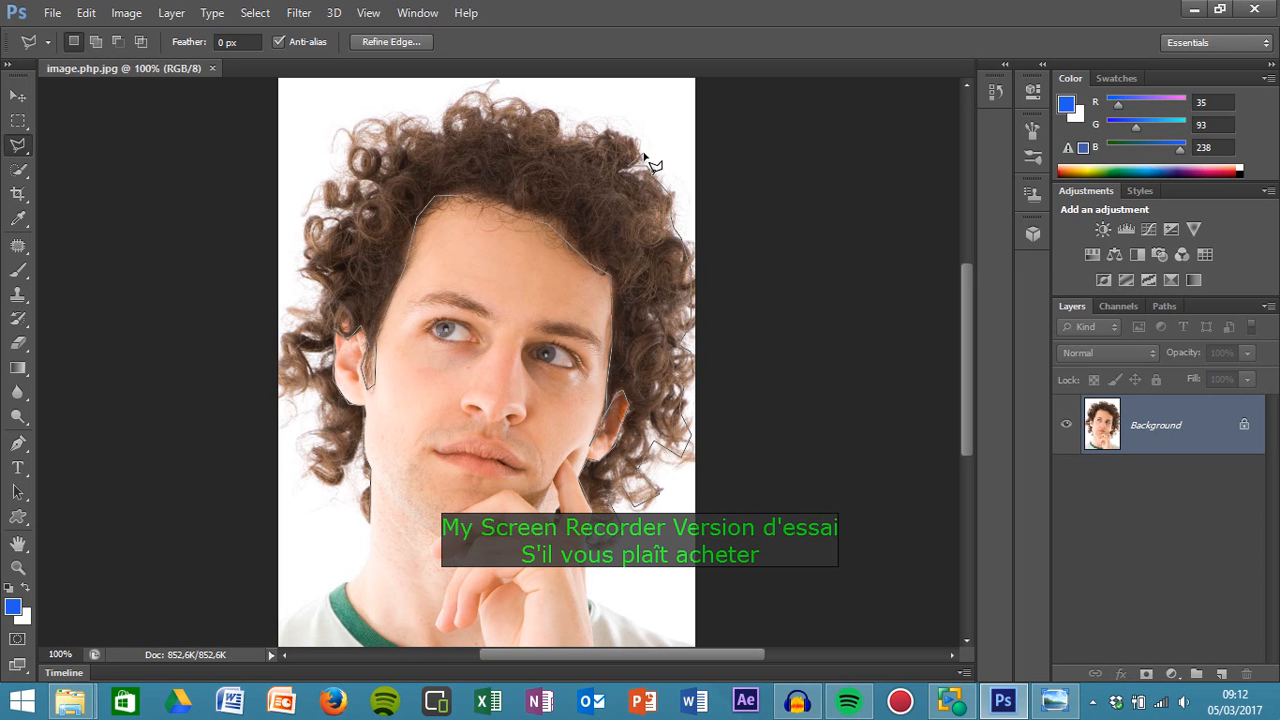
pyautogui.click(619, 132)
pyautogui.click(557, 114)
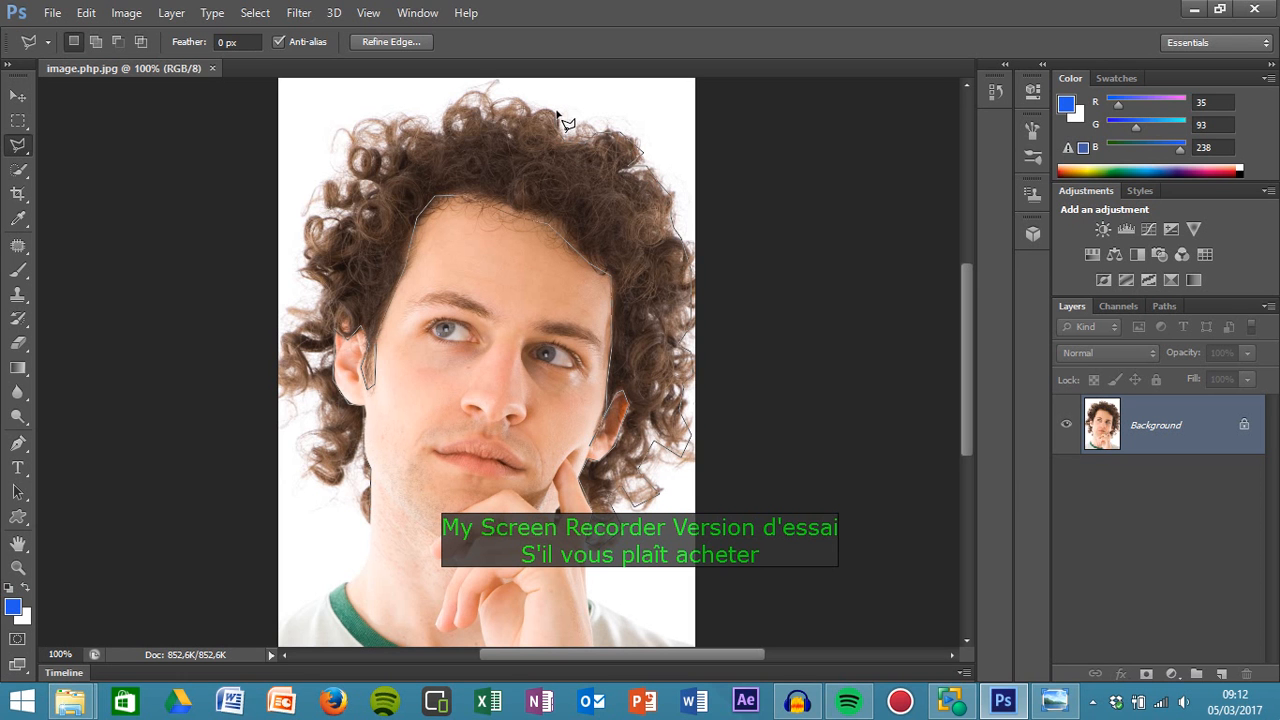
pyautogui.click(497, 97)
pyautogui.click(443, 118)
pyautogui.click(443, 135)
pyautogui.click(414, 118)
pyautogui.click(350, 130)
pyautogui.click(323, 187)
pyautogui.click(282, 347)
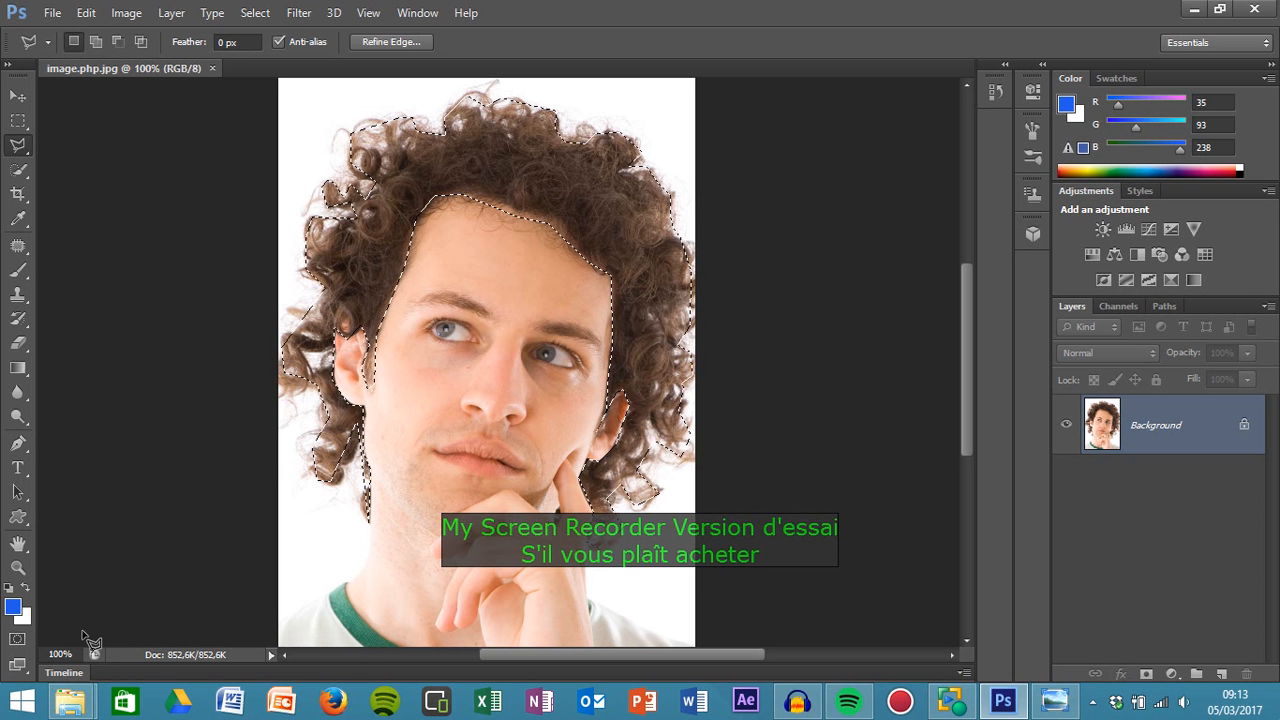
# Set the foreground colour to reddish brown 642f1c, starting from a colour sampled in the hair
pyautogui.click(14, 610)
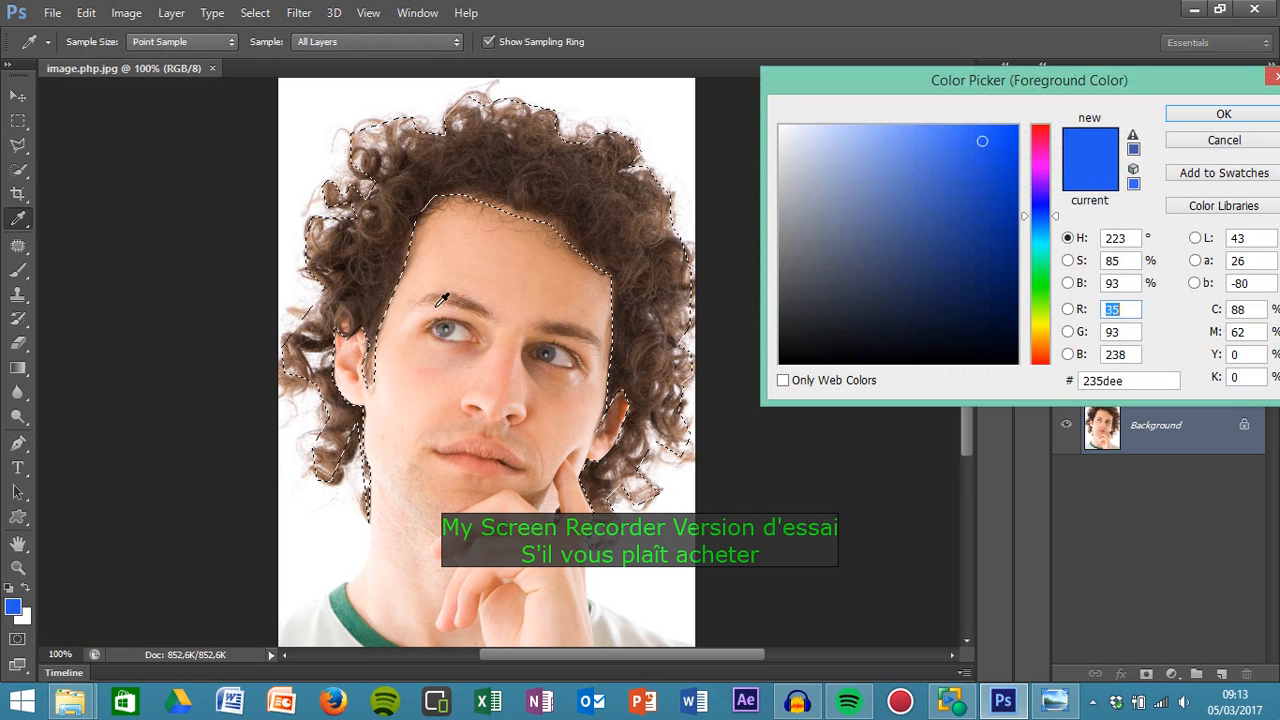
pyautogui.click(540, 152)
pyautogui.click(579, 189)
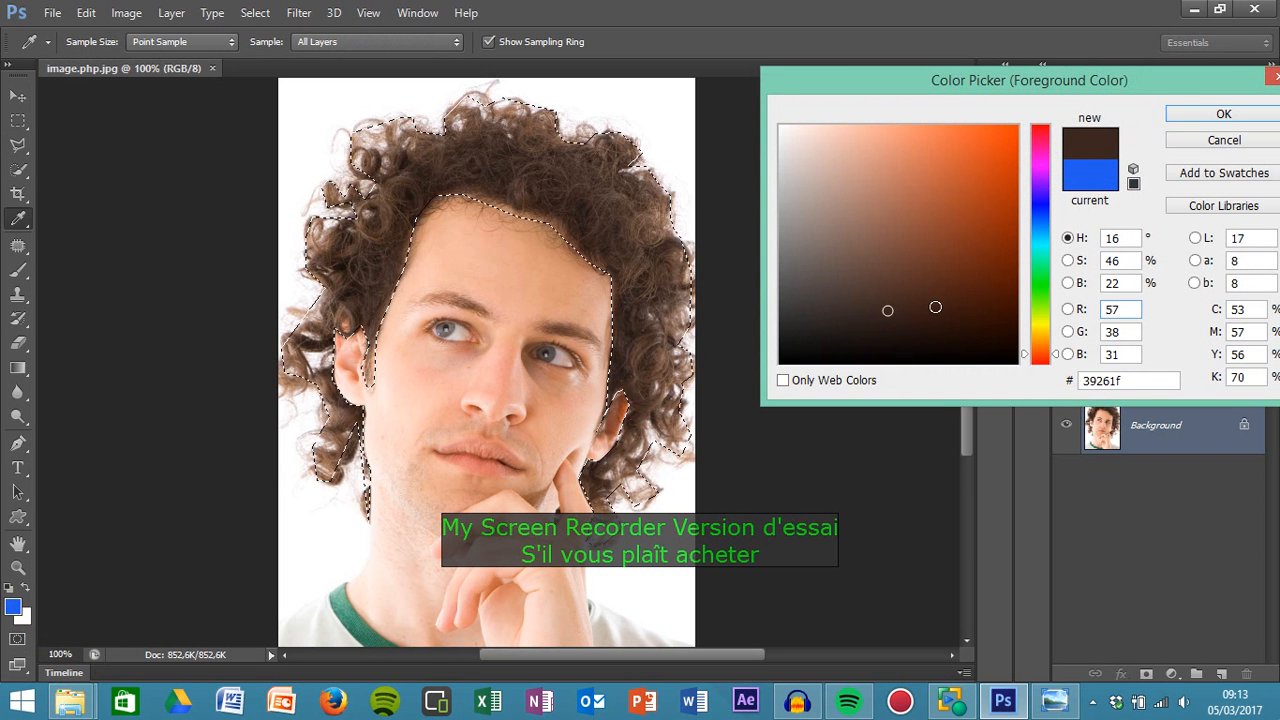
pyautogui.click(968, 305)
pyautogui.moveTo(972, 288); pyautogui.dragTo(951, 268)
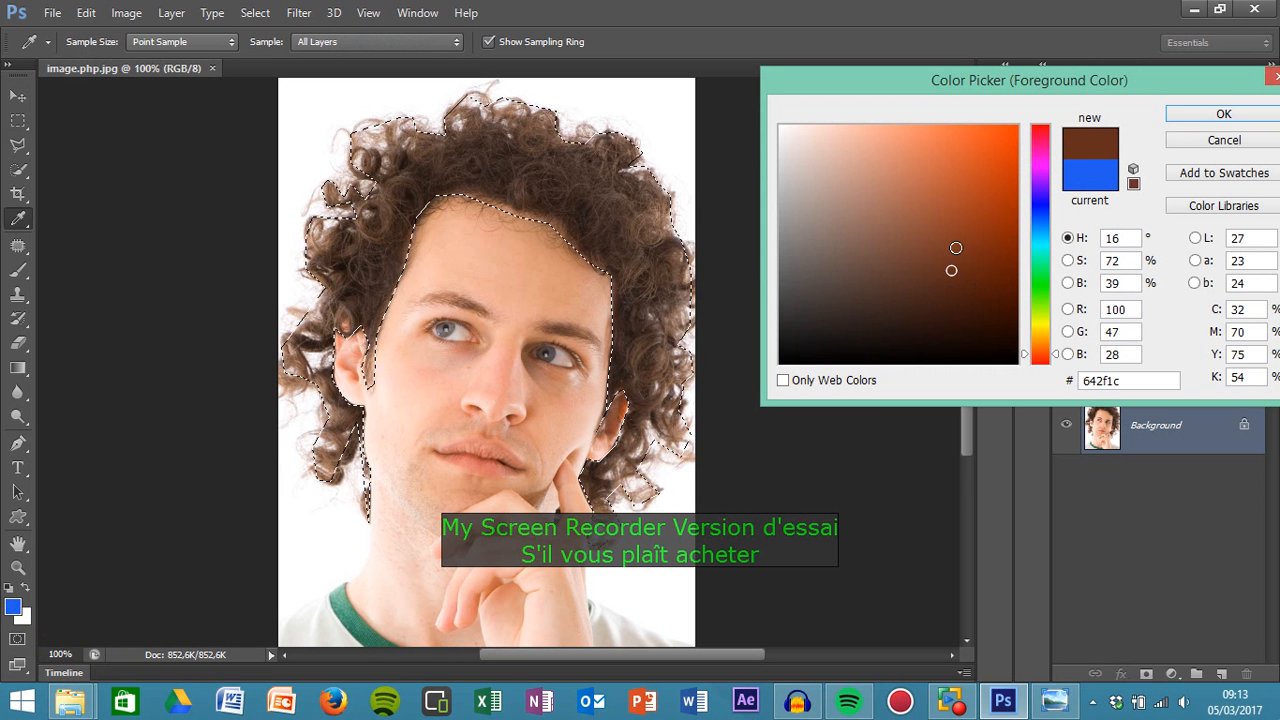
pyautogui.click(1182, 117)
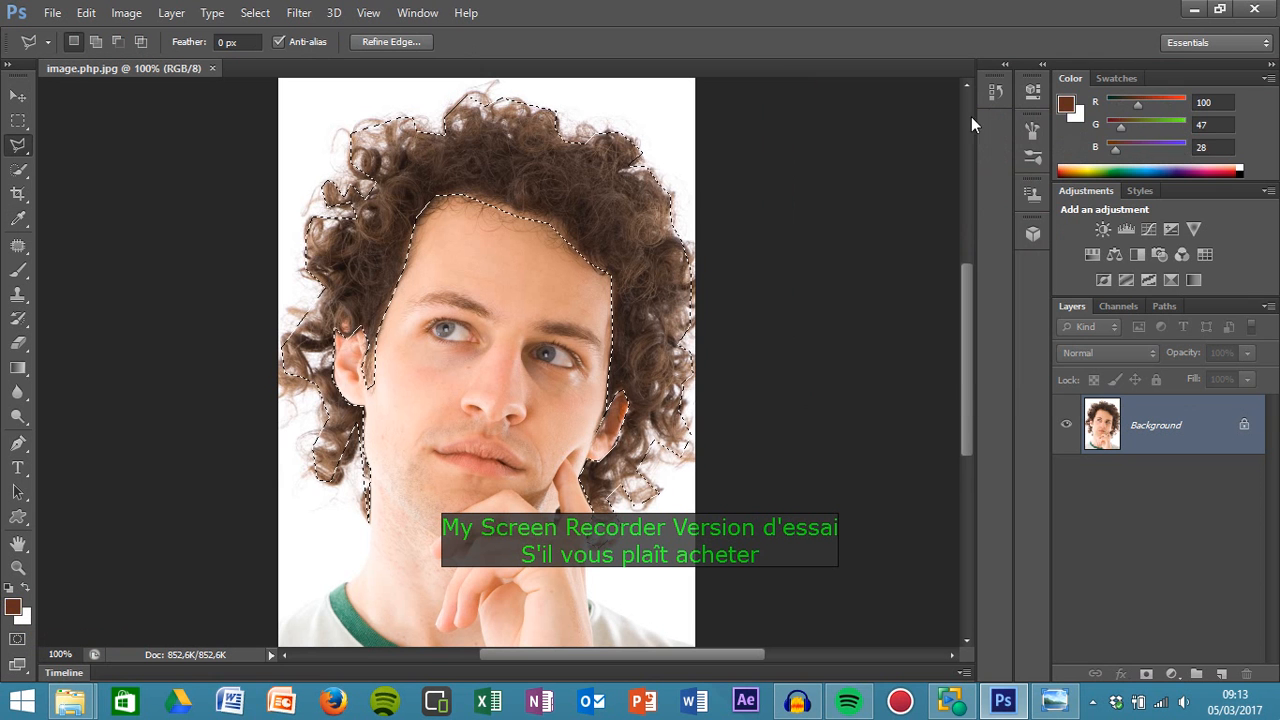
# Fill the hair selection with the brown foreground colour using the Brush tool, and deselect it
pyautogui.click(19, 273)
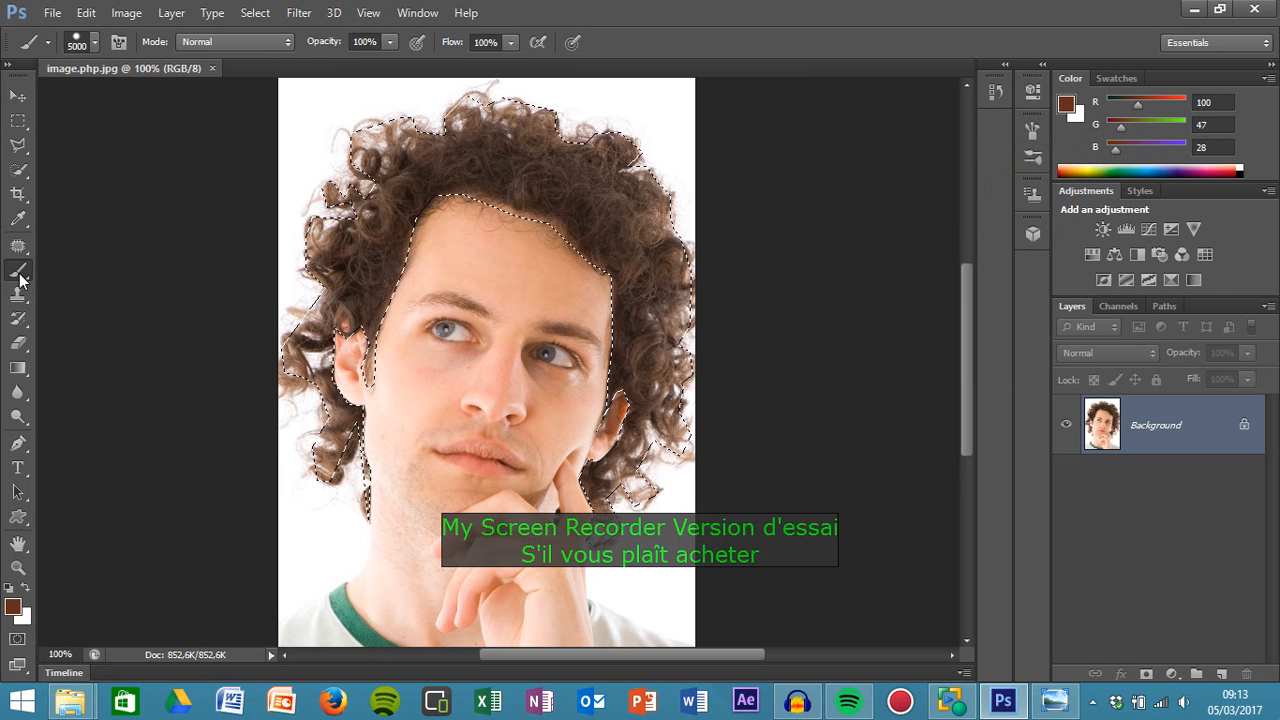
pyautogui.click(92, 47)
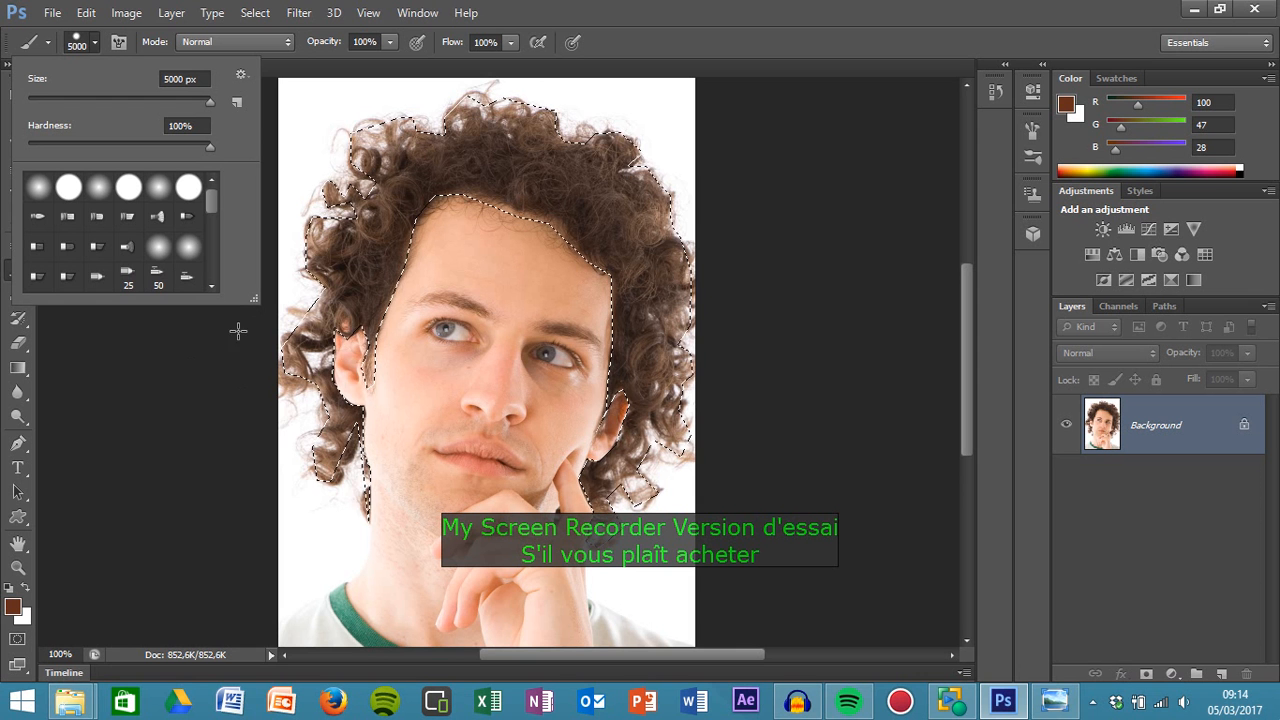
pyautogui.click(541, 185)
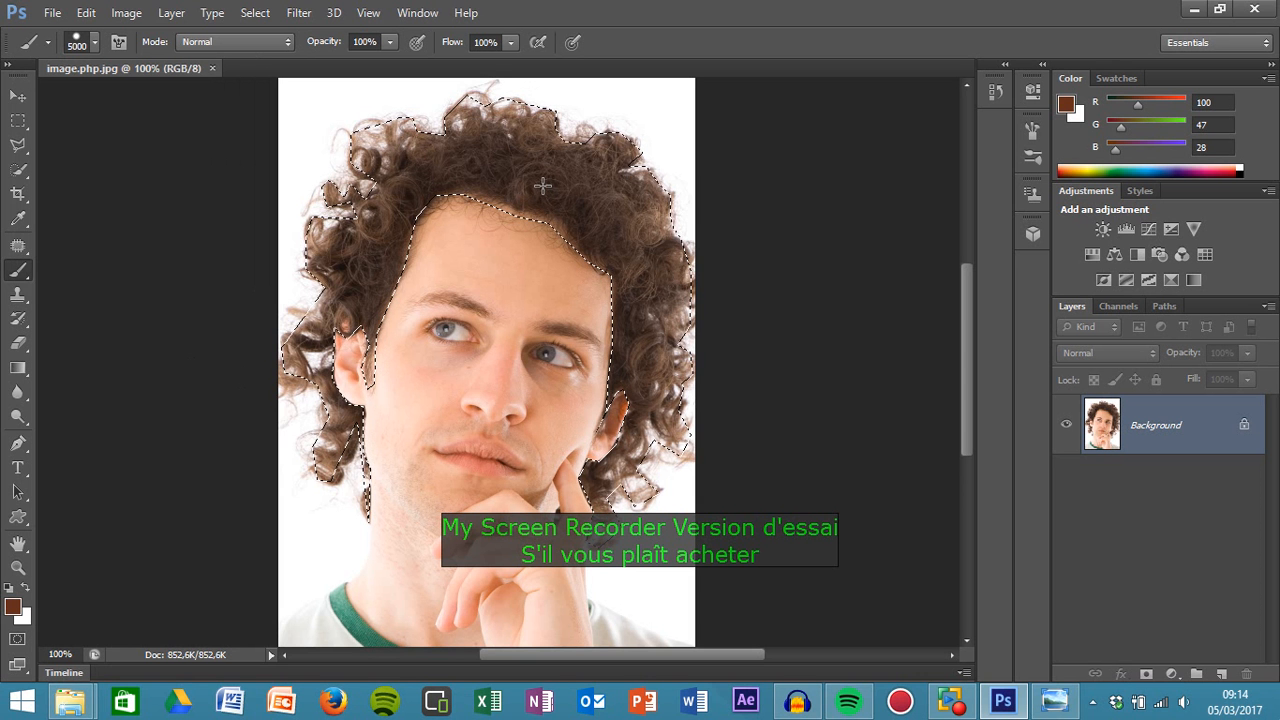
pyautogui.click(541, 185)
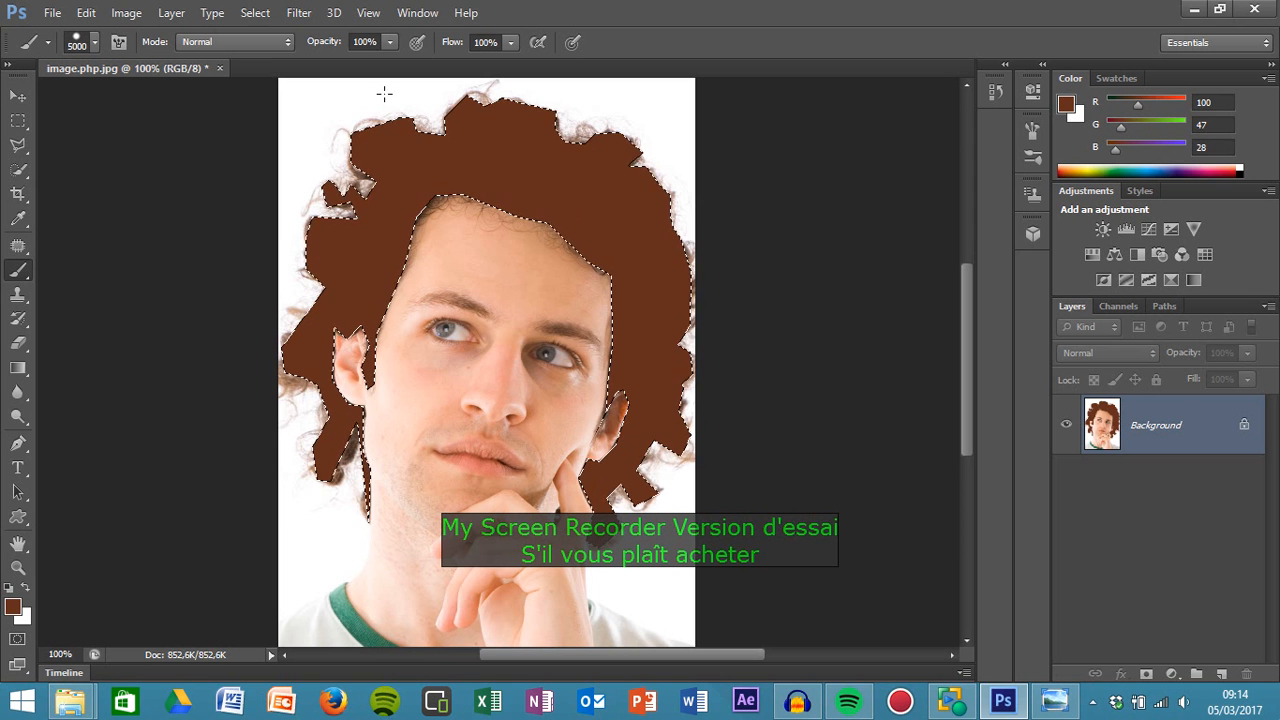
pyautogui.click(255, 12)
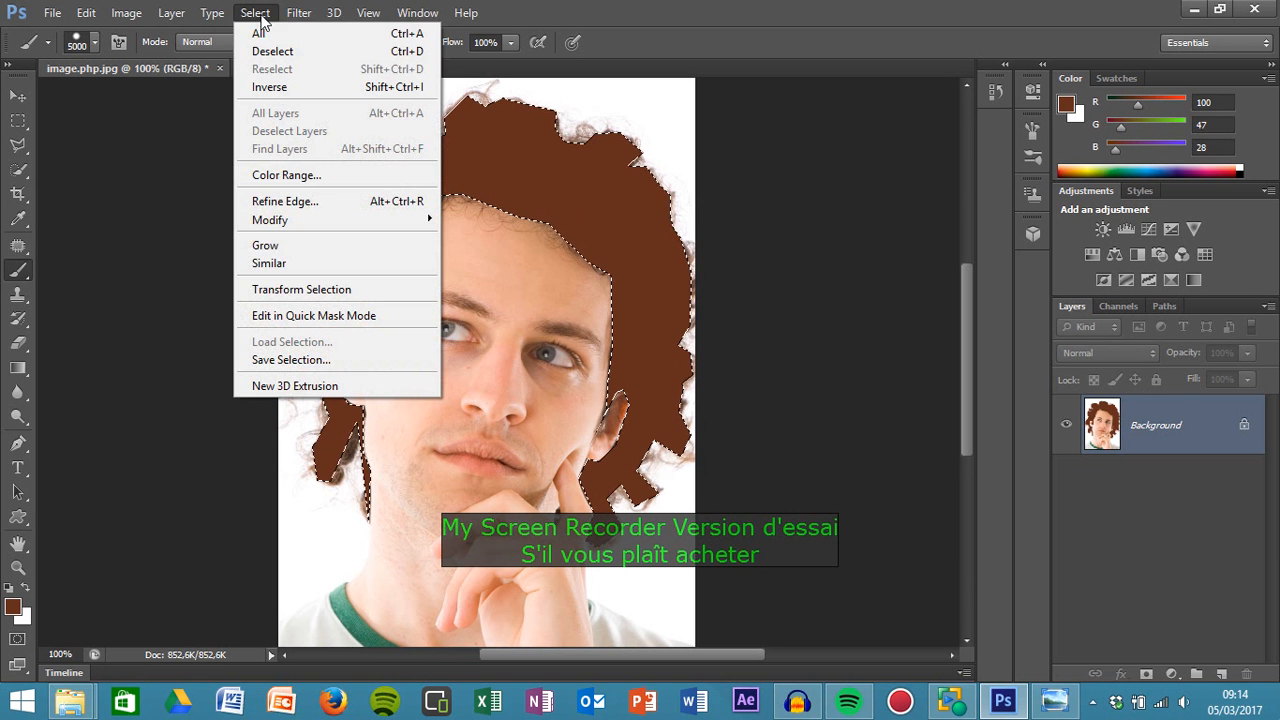
pyautogui.click(275, 52)
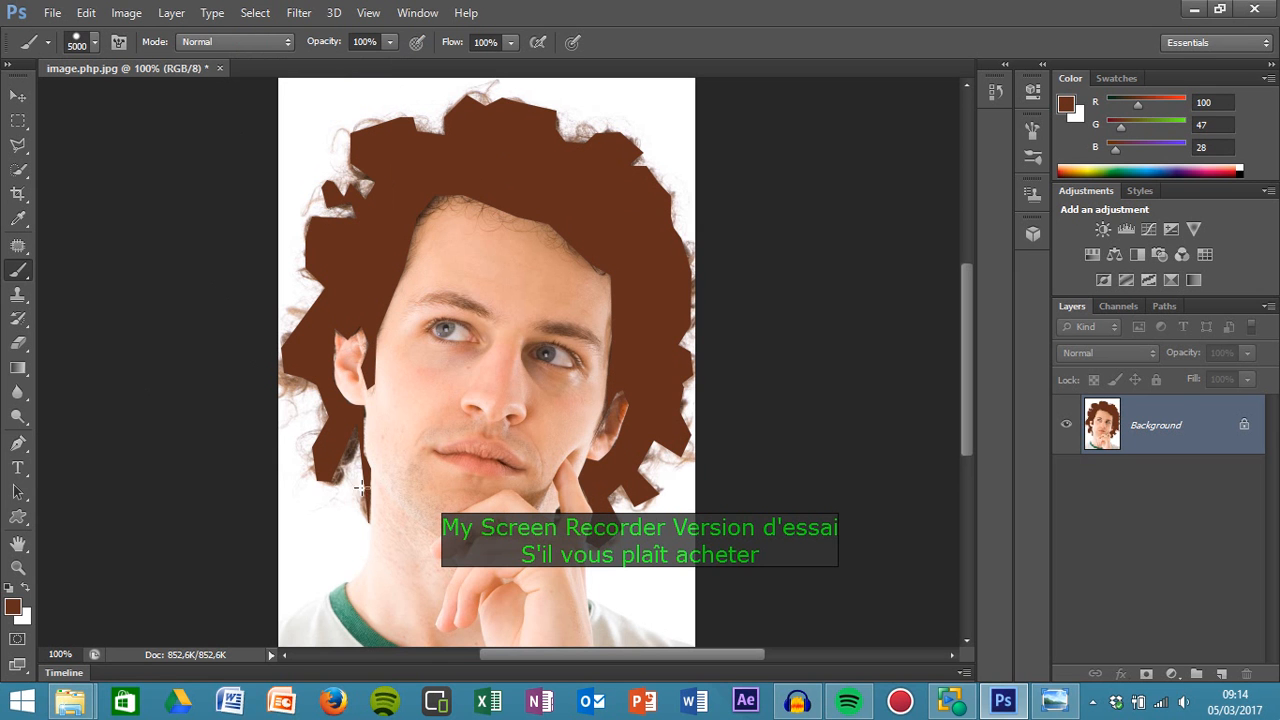
# Select the upper lip with a closed Polygonal Lasso outline
pyautogui.moveTo(949, 711)
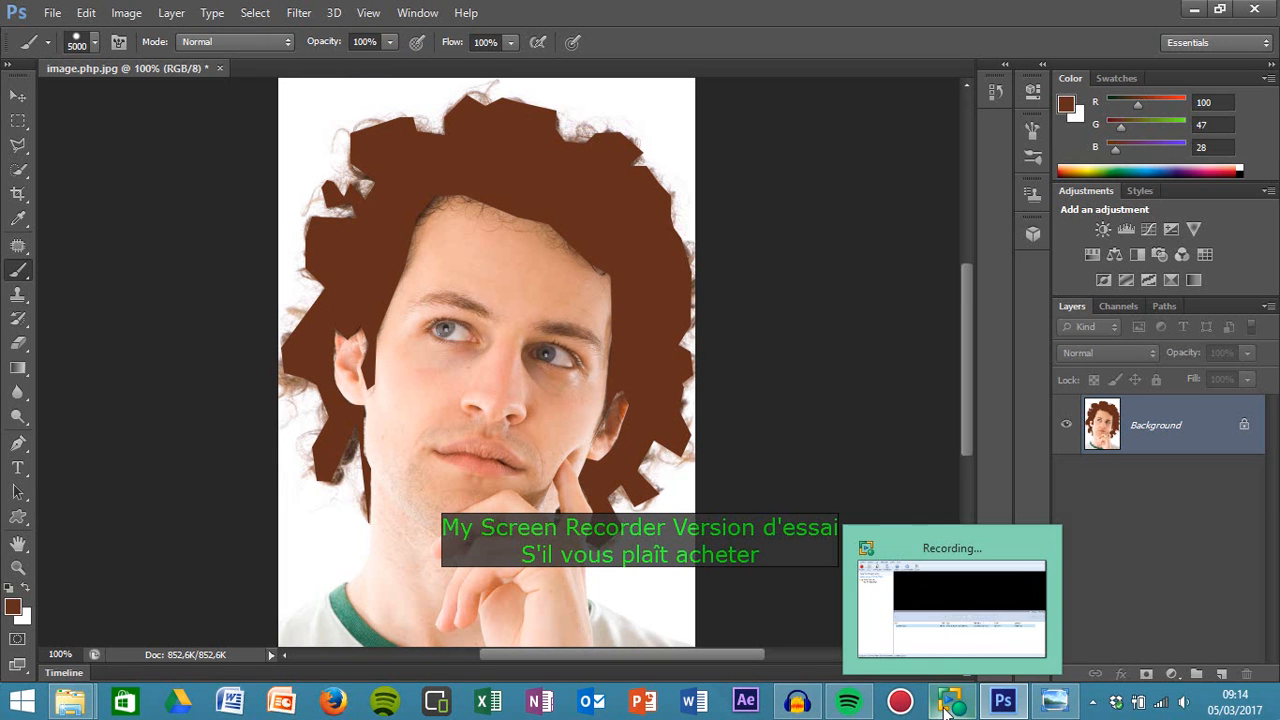
pyautogui.click(20, 146)
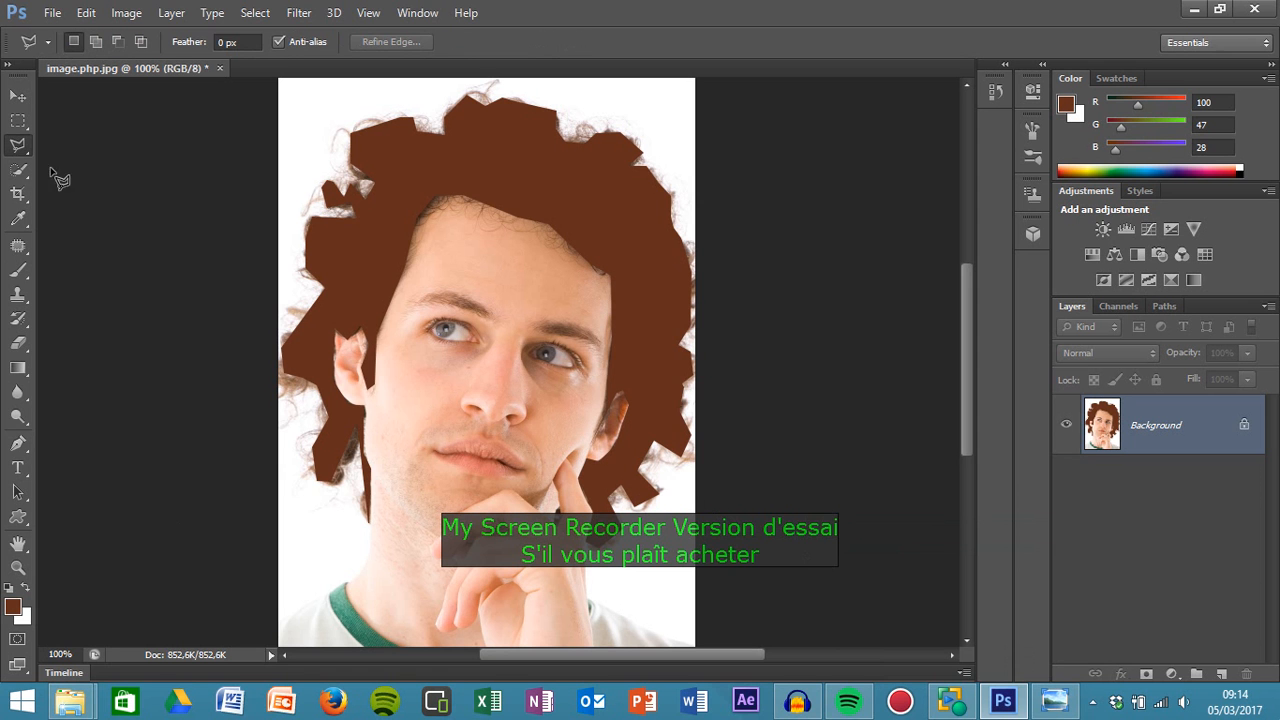
pyautogui.click(438, 453)
pyautogui.click(471, 438)
pyautogui.click(497, 442)
pyautogui.click(441, 453)
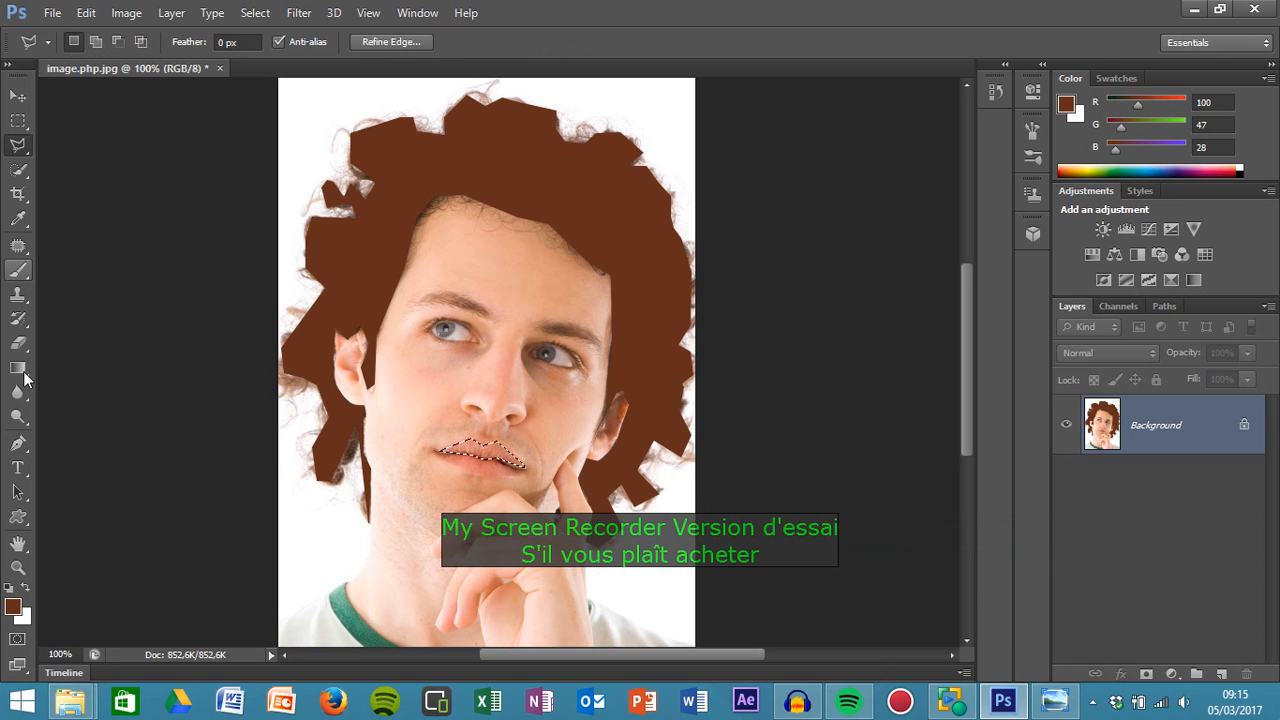
# Set the foreground colour to light pink f3bbd8
pyautogui.click(14, 607)
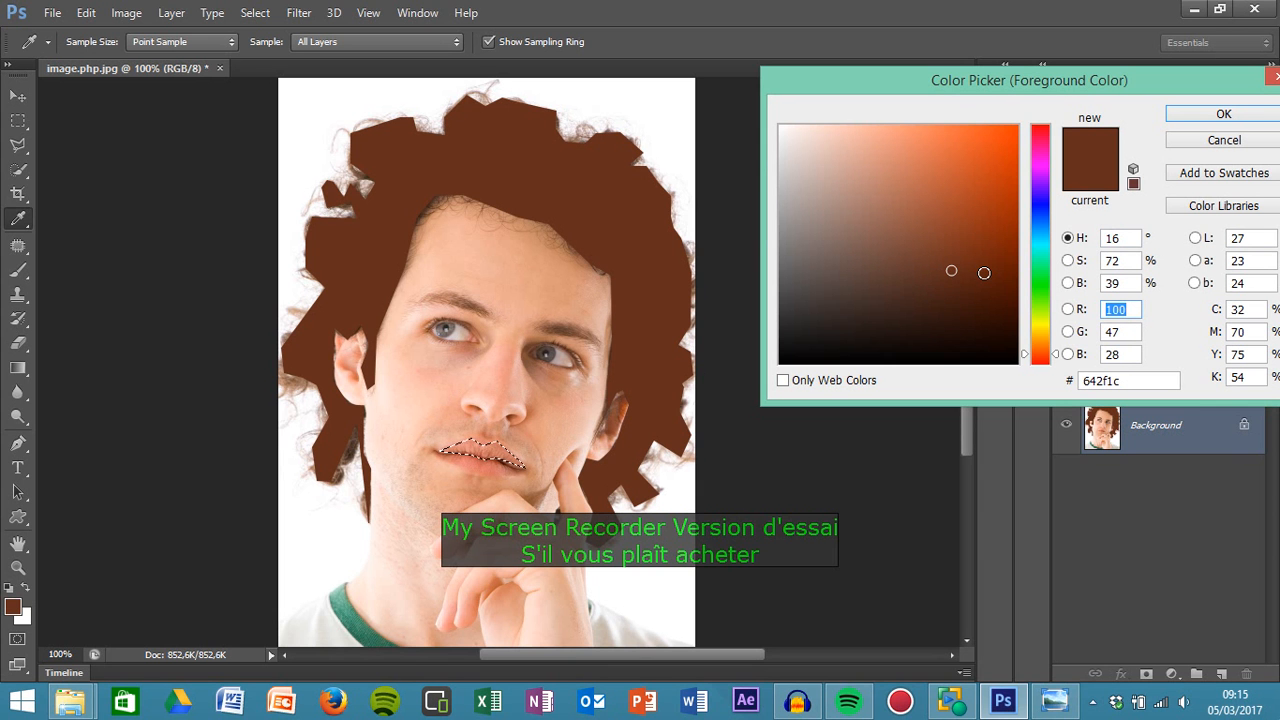
pyautogui.click(1044, 160)
pyautogui.click(1039, 196)
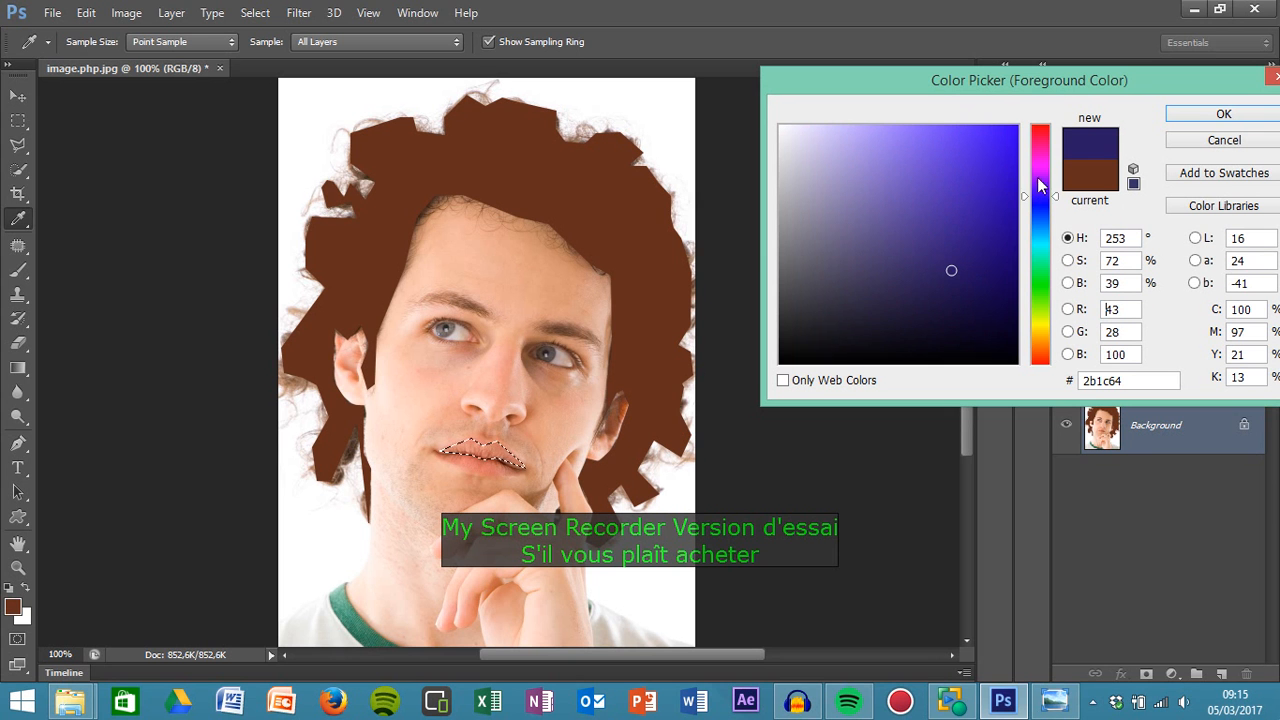
pyautogui.click(1052, 188)
pyautogui.click(1046, 164)
pyautogui.moveTo(955, 268)
pyautogui.mouseDown()
pyautogui.moveTo(865, 121)
pyautogui.moveTo(839, 144)
pyautogui.mouseUp()
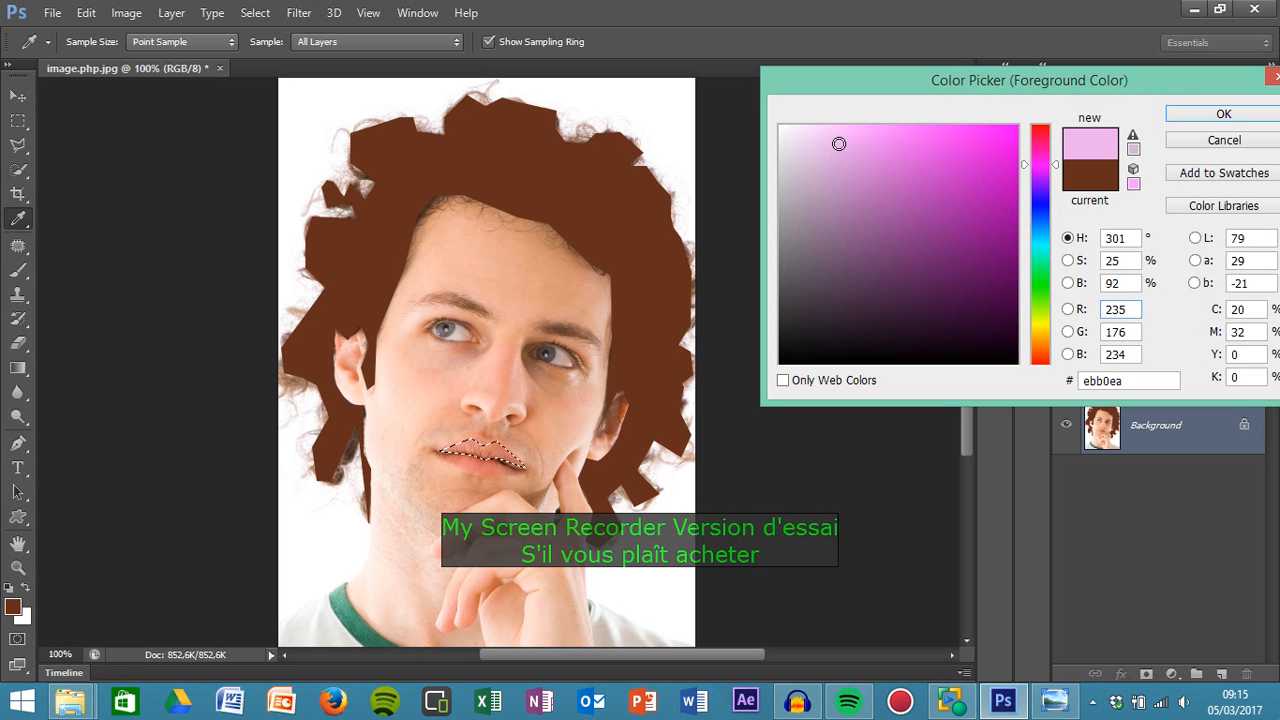
pyautogui.click(1059, 163)
pyautogui.moveTo(1059, 163); pyautogui.dragTo(1051, 145)
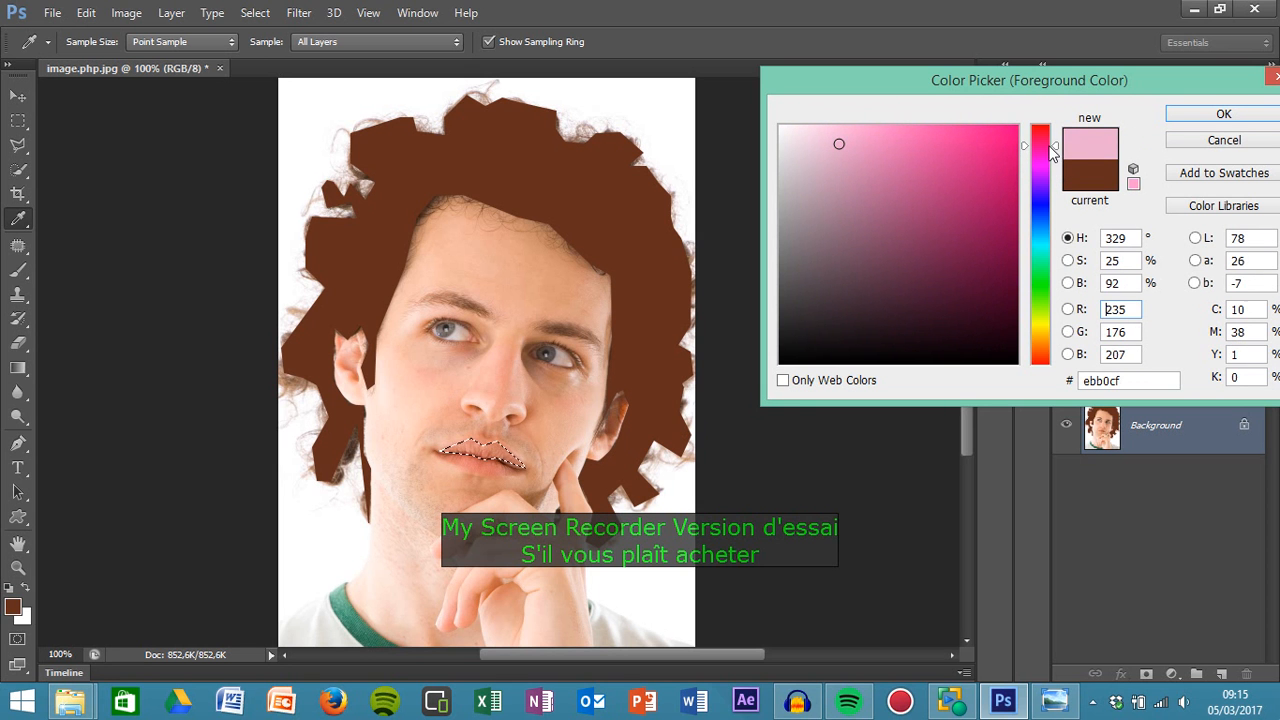
pyautogui.click(888, 139)
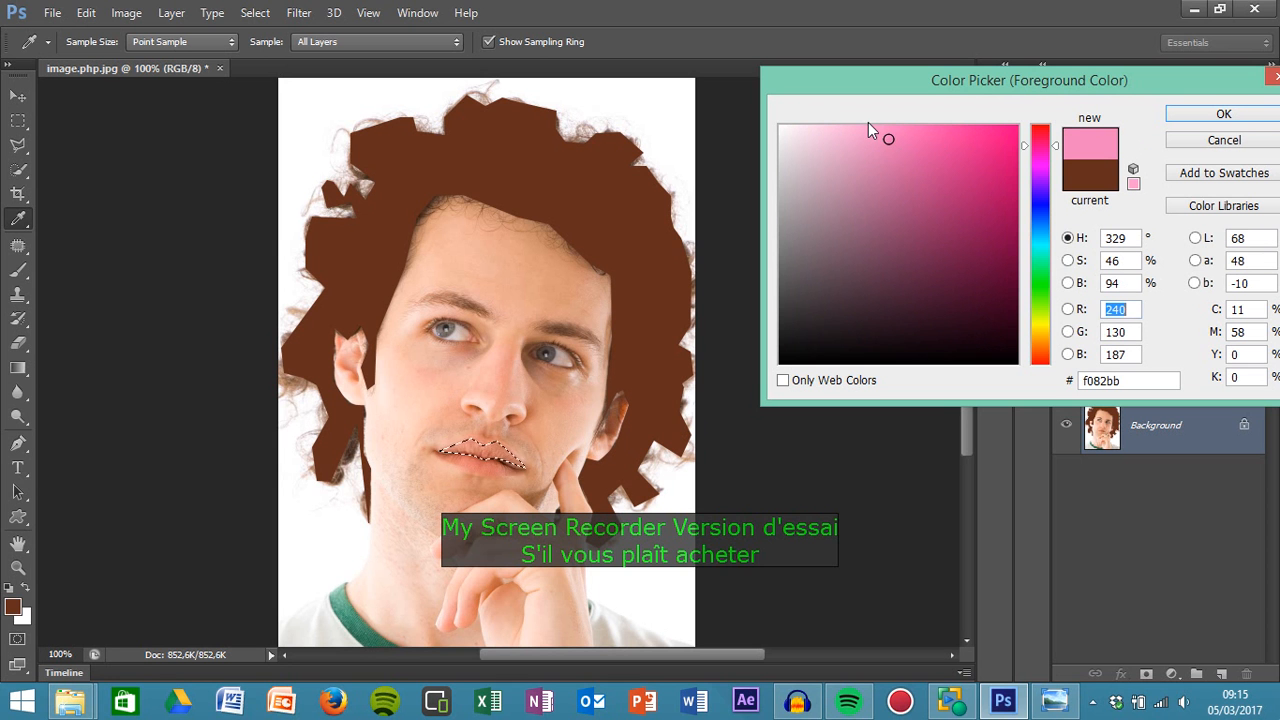
pyautogui.moveTo(923, 155); pyautogui.dragTo(834, 136)
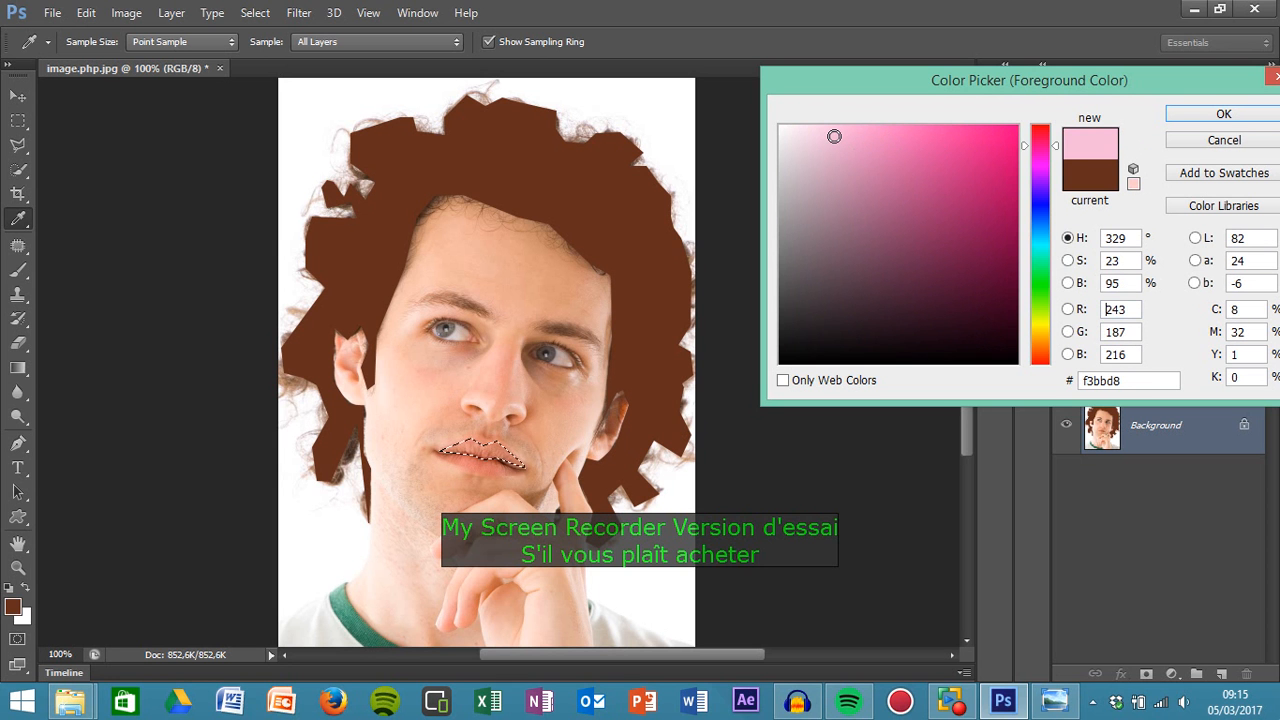
pyautogui.click(1224, 115)
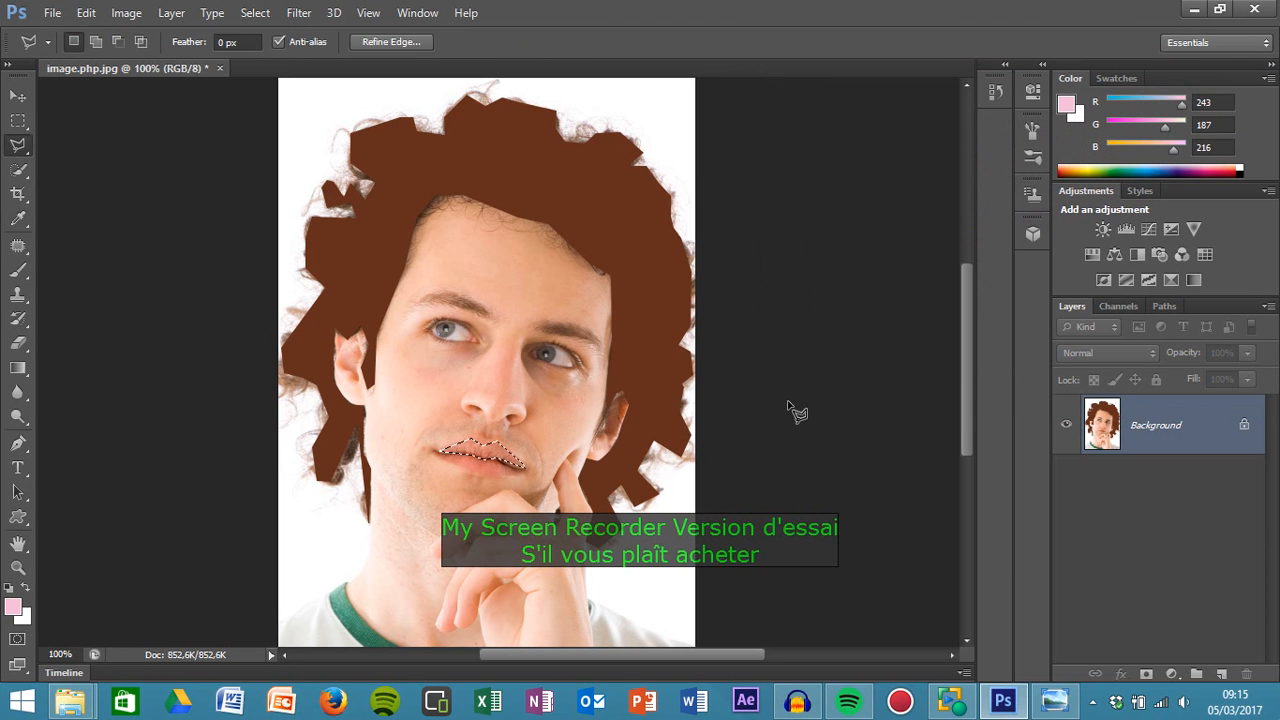
# Fill the upper lip selection with the light pink foreground colour using the Brush tool, and deselect it
pyautogui.click(16, 278)
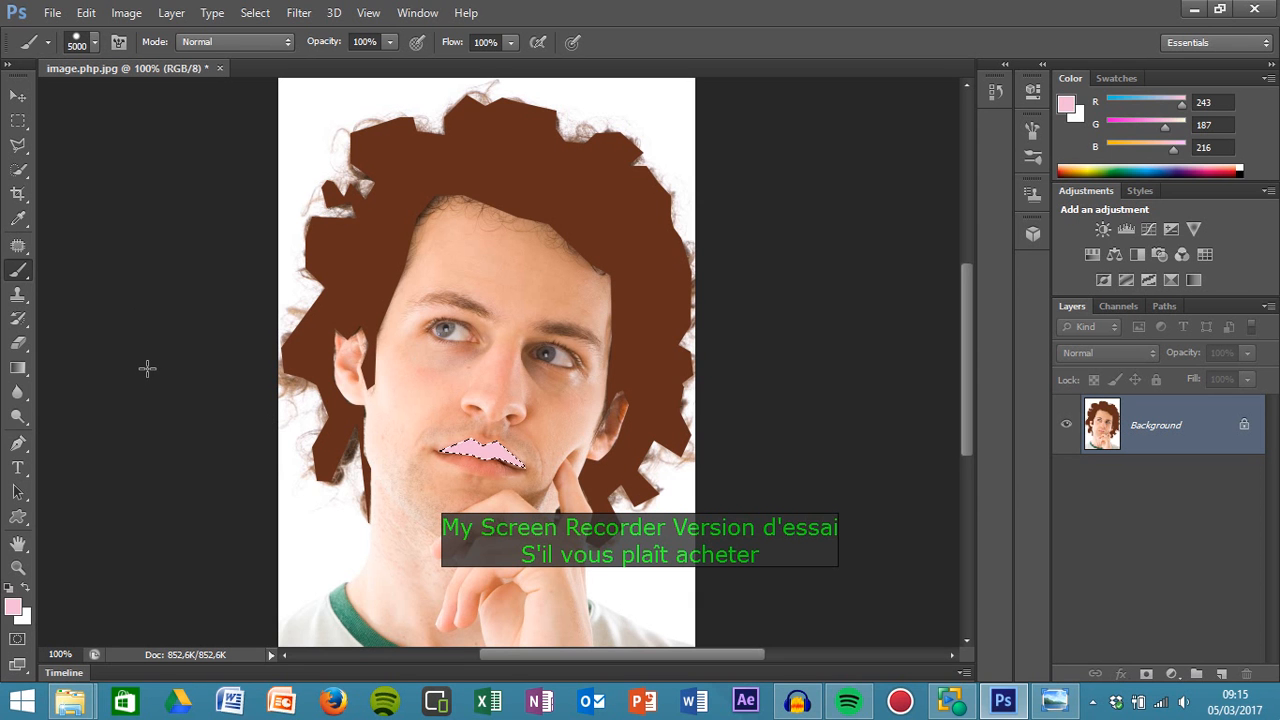
pyautogui.click(255, 12)
pyautogui.click(259, 51)
# Check the flat-colour reference portrait 10.jpg again in the photo viewer, and return to Photoshop
pyautogui.click(1054, 700)
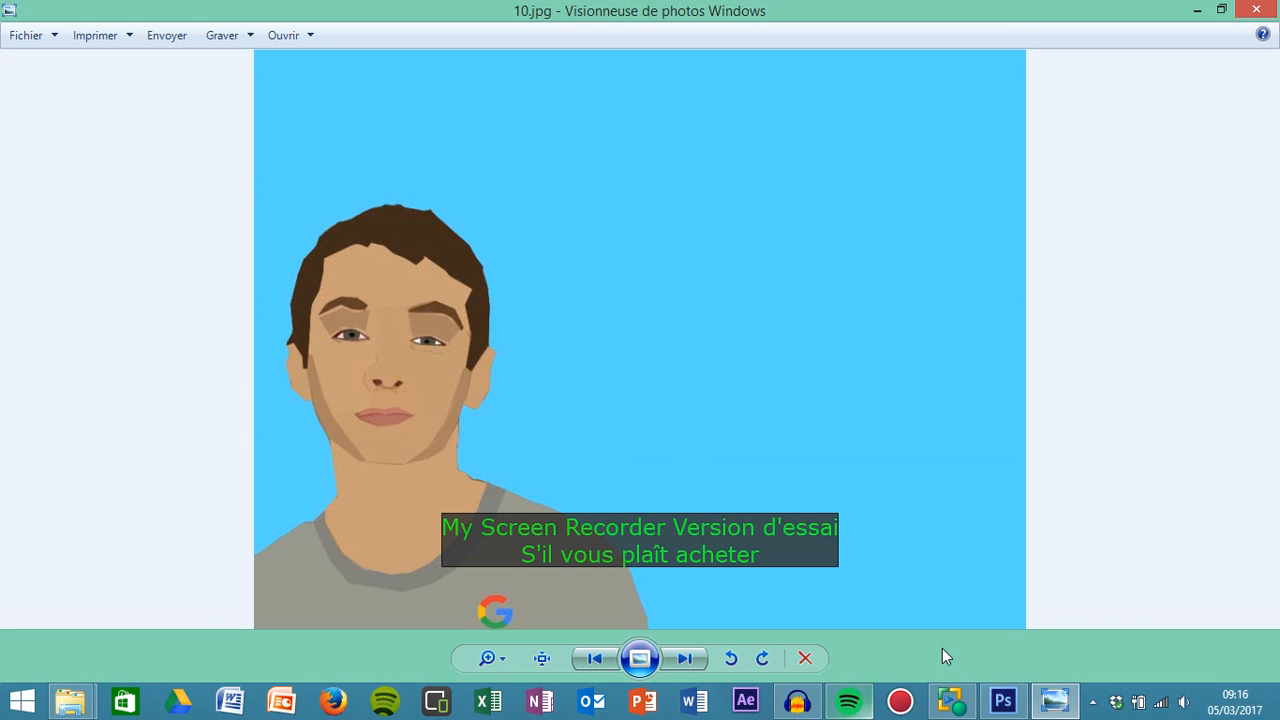
pyautogui.click(993, 650)
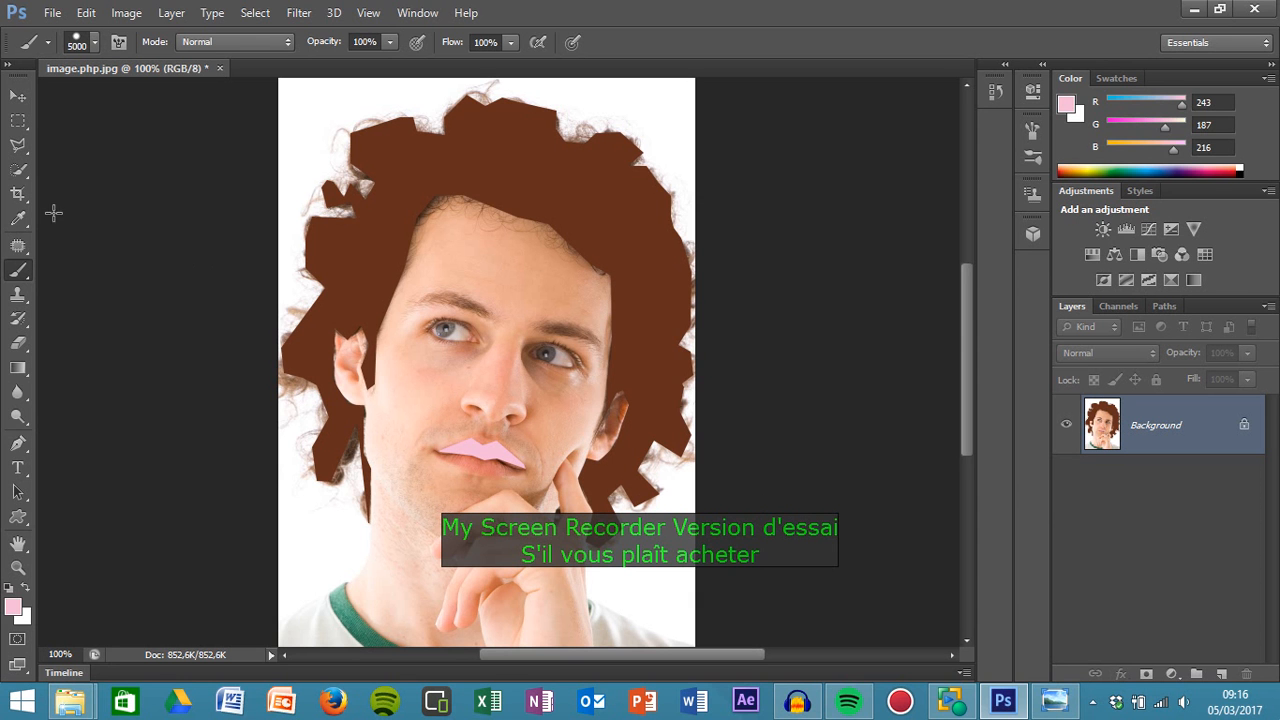
# Outline the white of the portrait's left-hand eye with the Polygonal Lasso and set the foreground colour to white ffffff
pyautogui.click(16, 148)
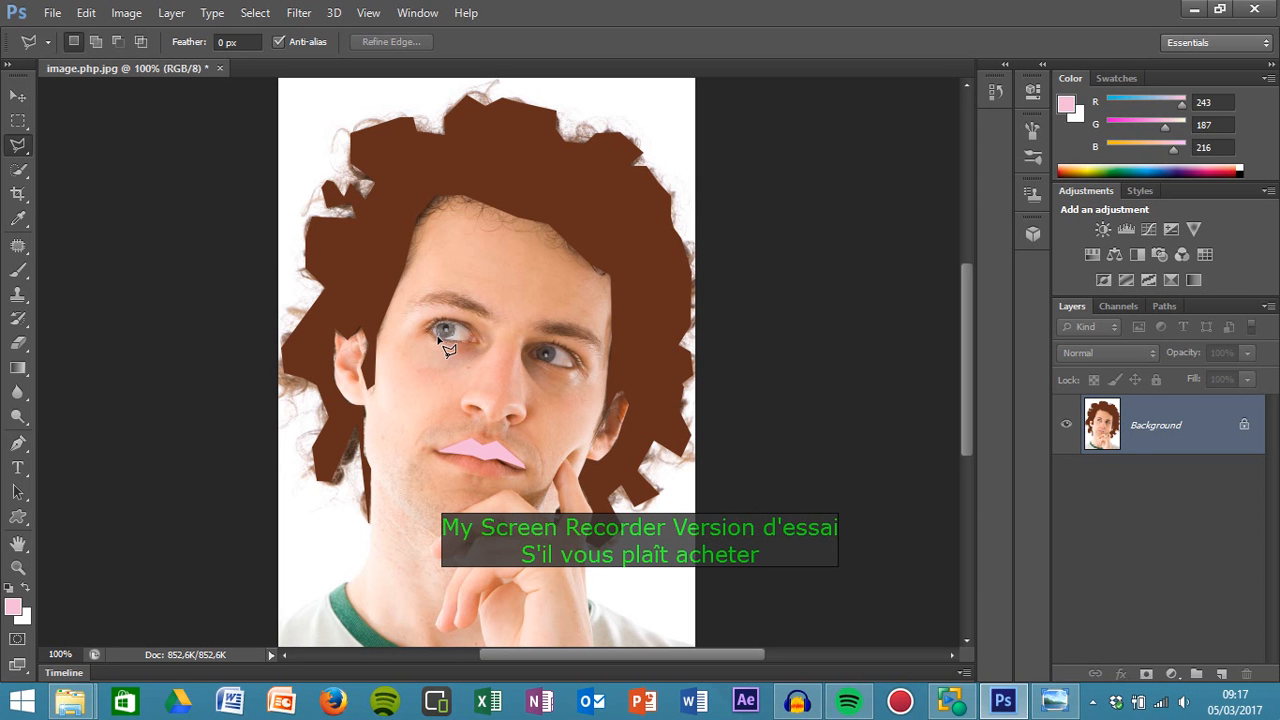
pyautogui.click(431, 332)
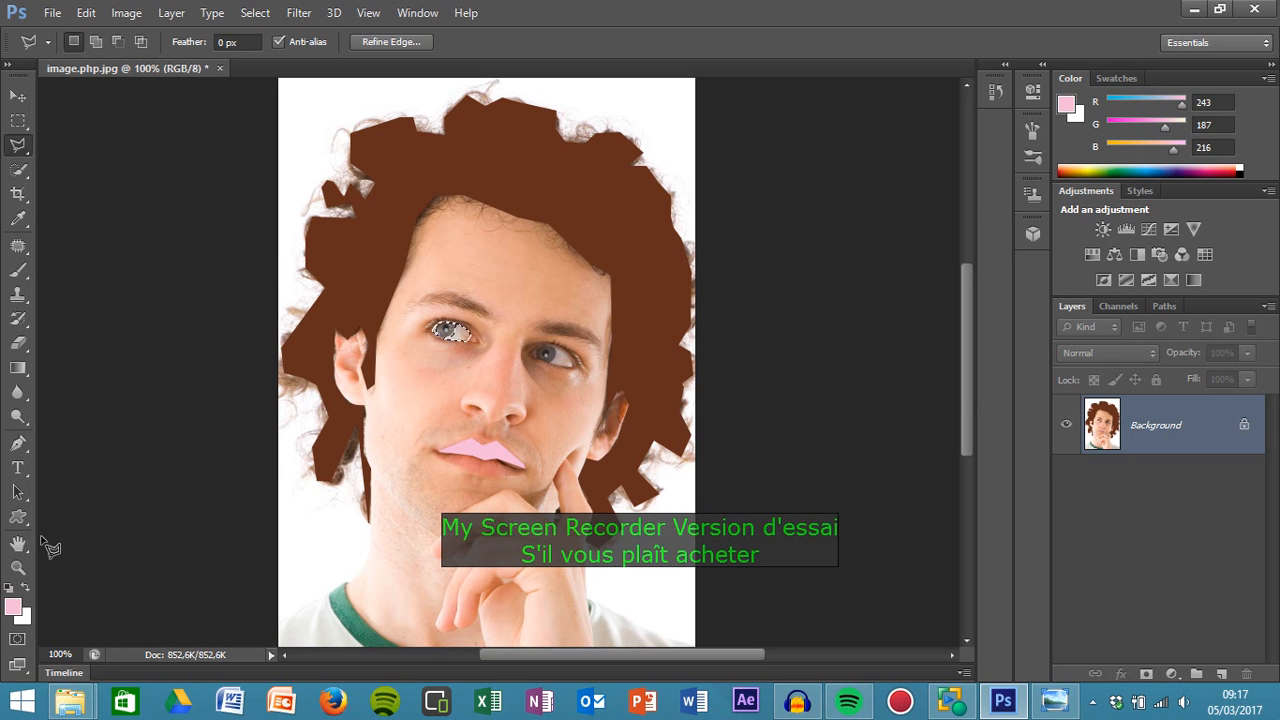
pyautogui.click(13, 606)
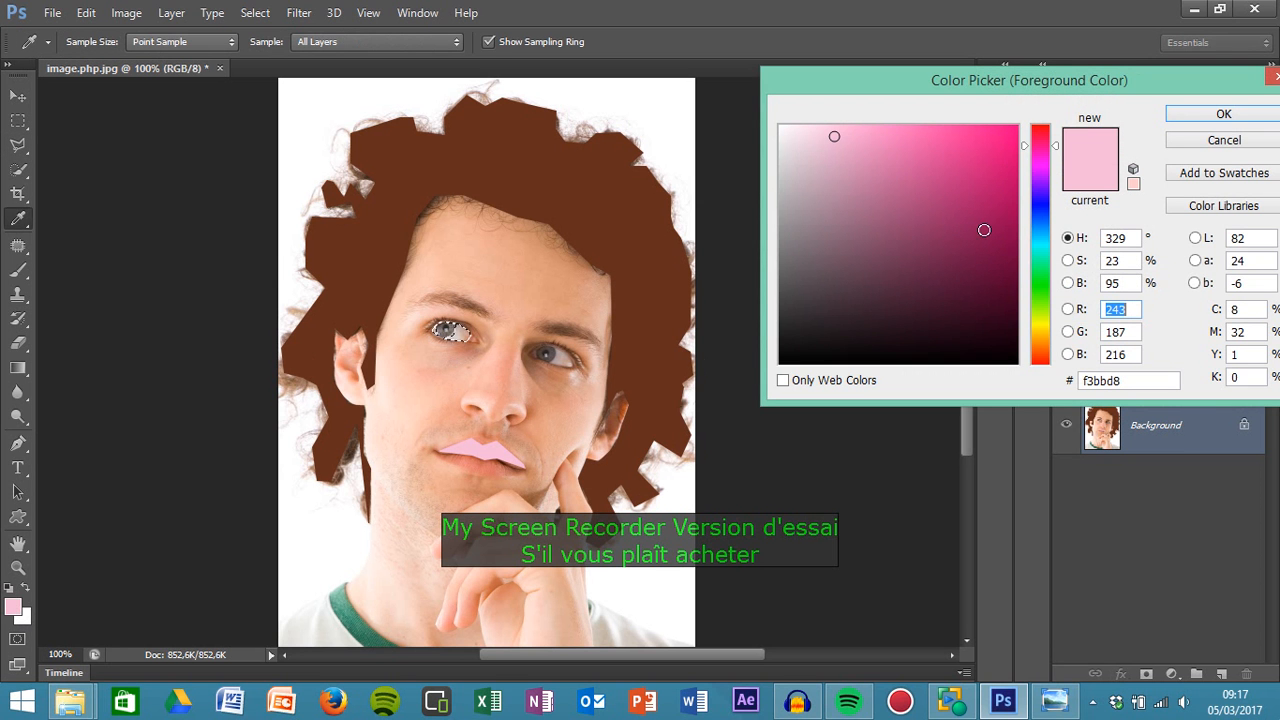
pyautogui.click(792, 130)
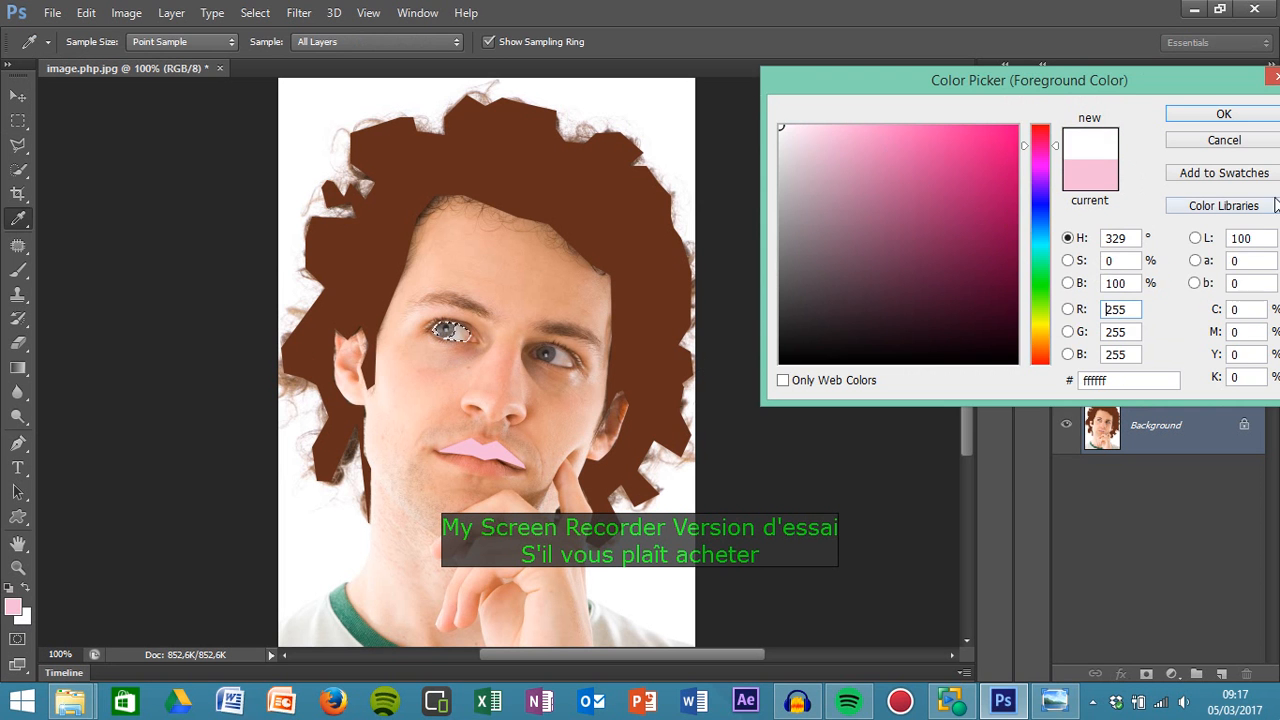
pyautogui.click(1232, 117)
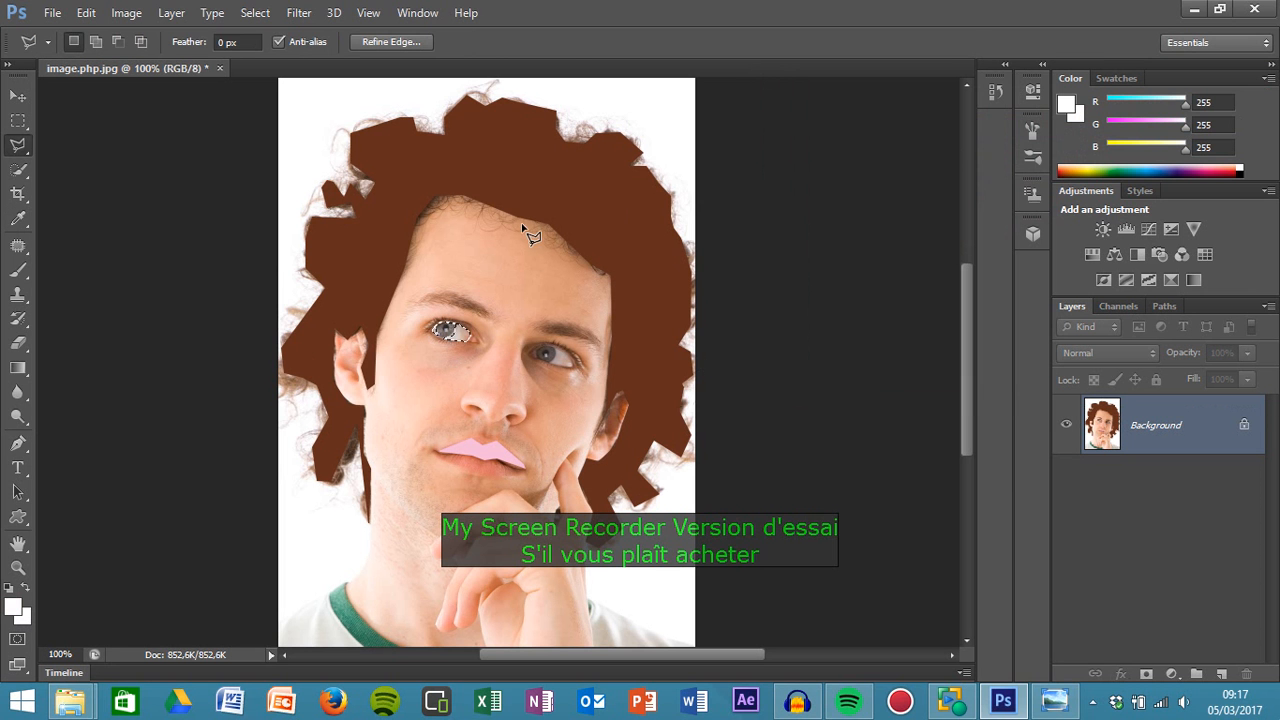
# Fill the left-hand eye selection with white using the Brush tool, and deselect it
pyautogui.click(18, 270)
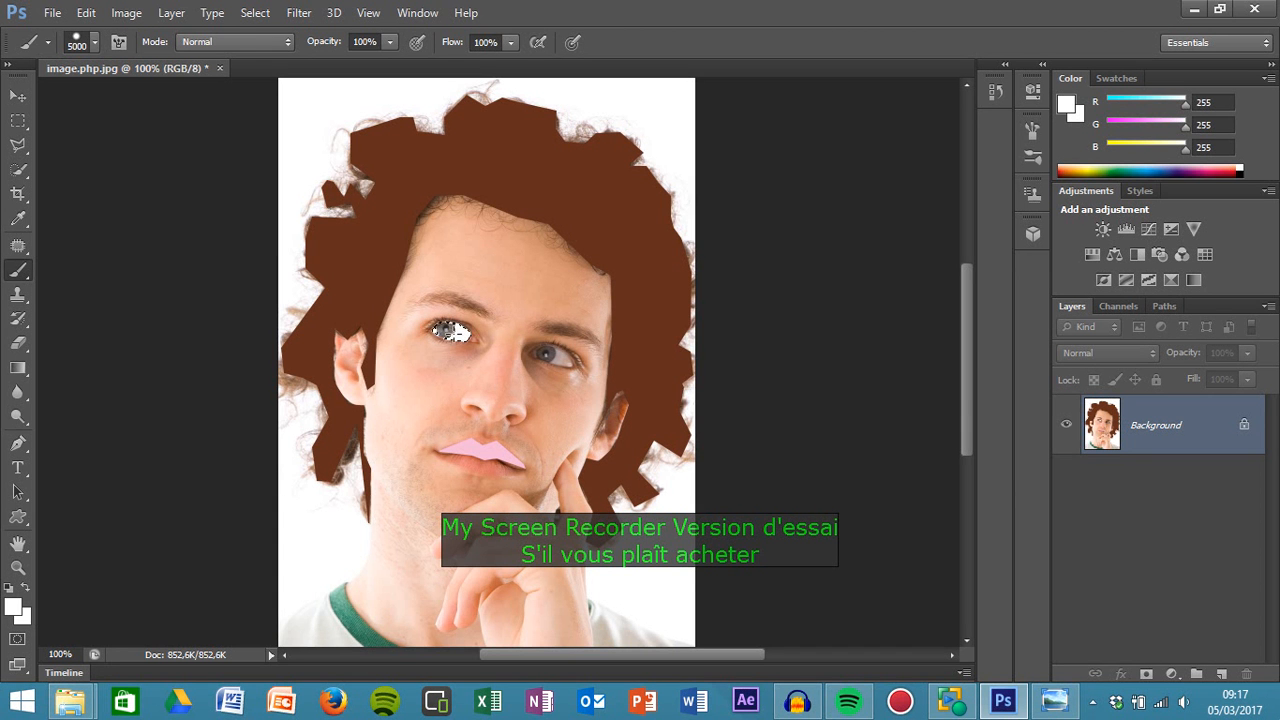
pyautogui.click(255, 12)
pyautogui.click(265, 52)
# Select the white of the portrait's right-hand eye with a closed Polygonal Lasso outline
pyautogui.click(18, 145)
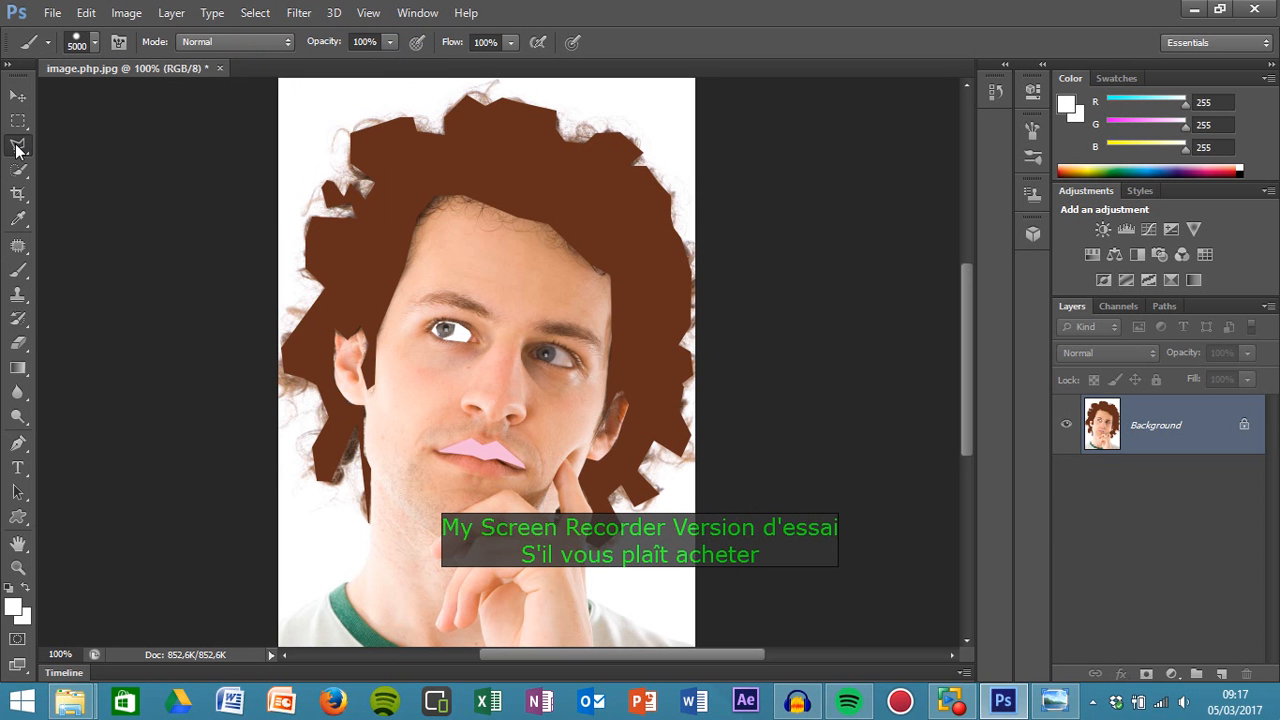
pyautogui.click(537, 352)
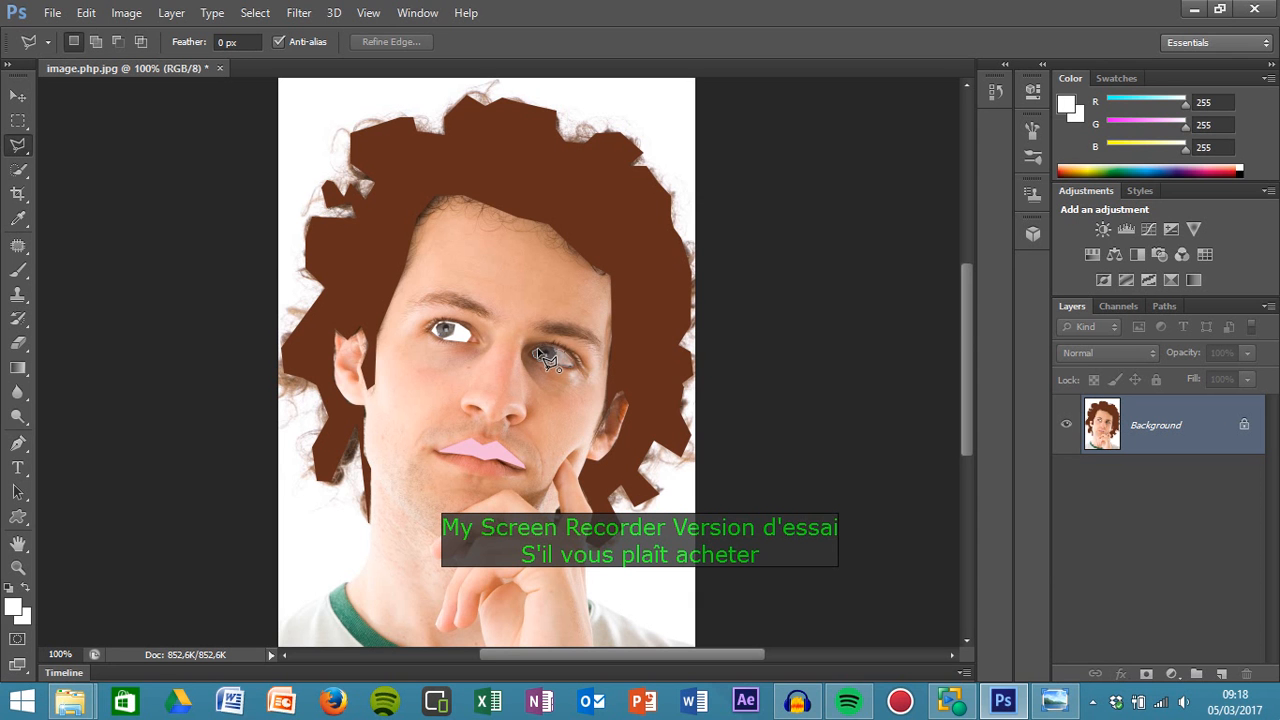
pyautogui.click(553, 352)
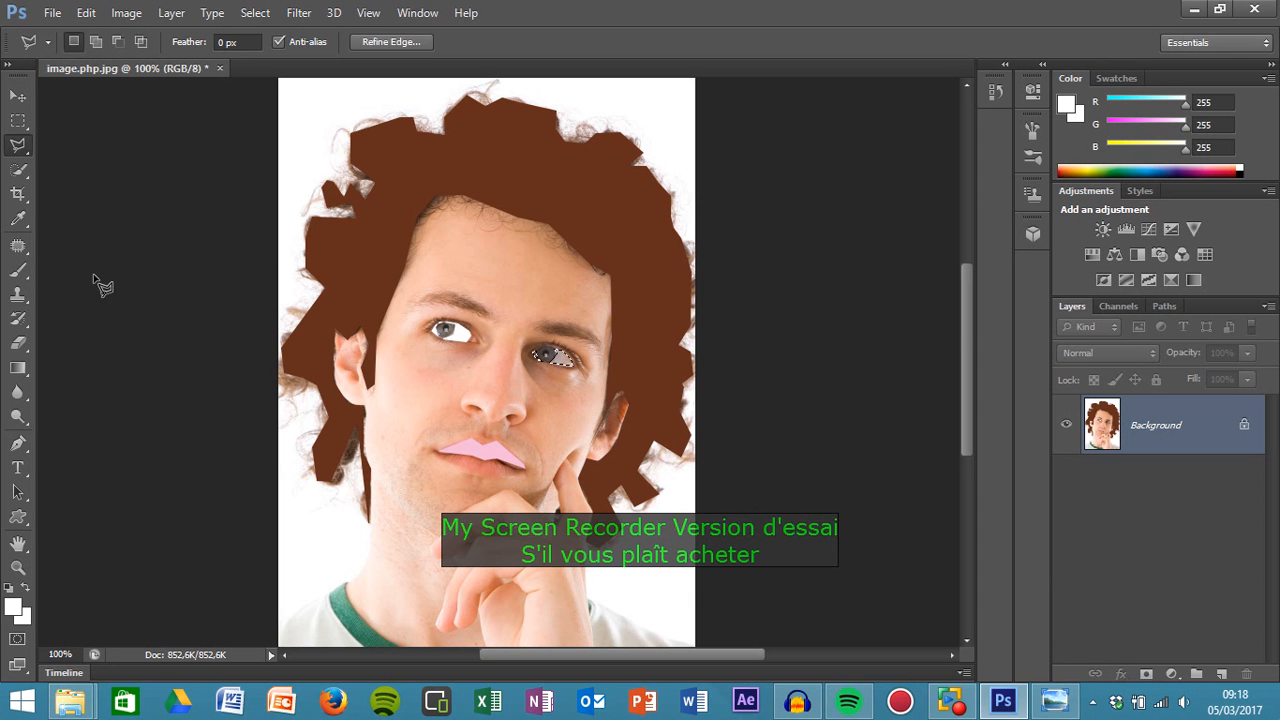
# Fill the right-hand eye selection with the white foreground colour using the Brush tool, and deselect it
pyautogui.click(22, 270)
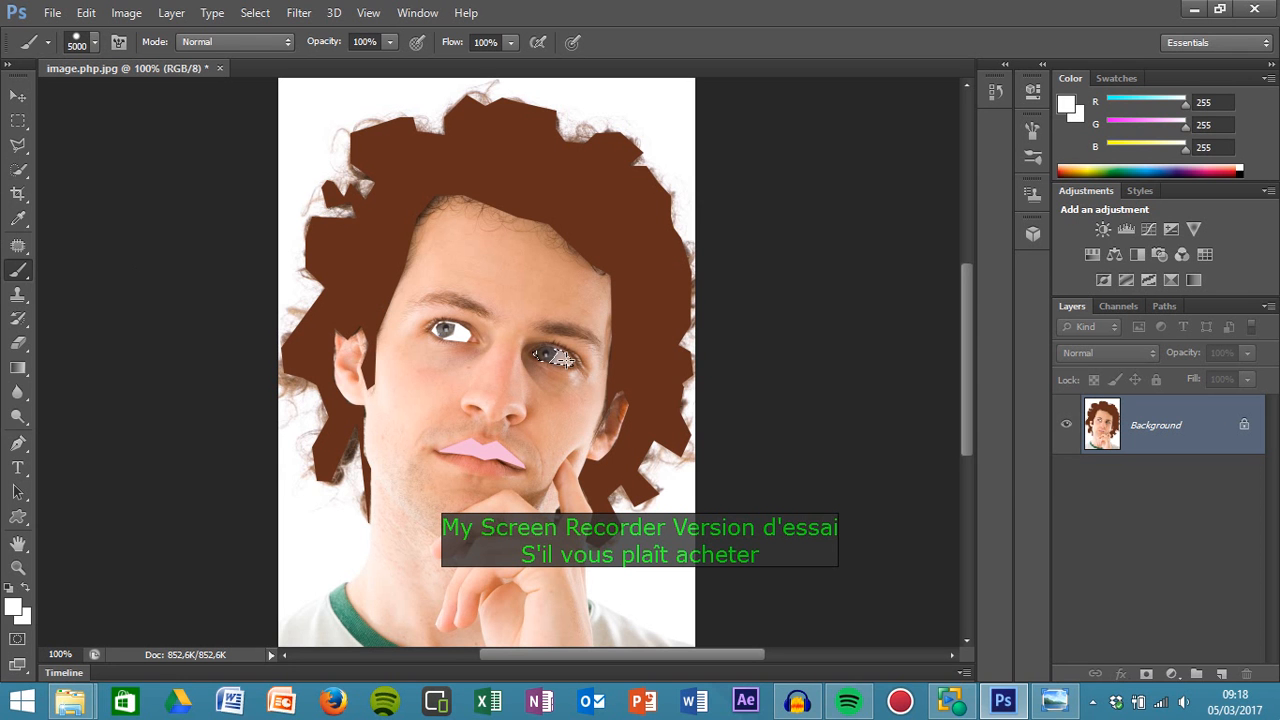
pyautogui.moveTo(538, 355); pyautogui.dragTo(563, 358)
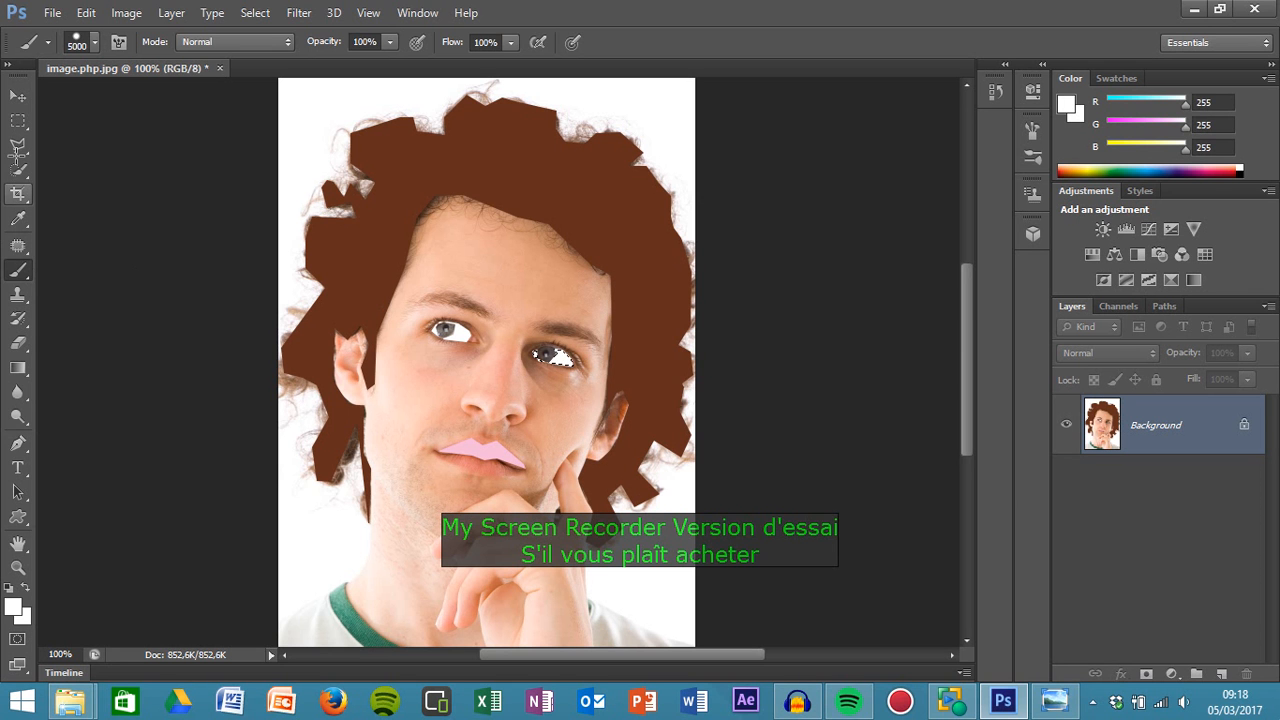
pyautogui.click(18, 145)
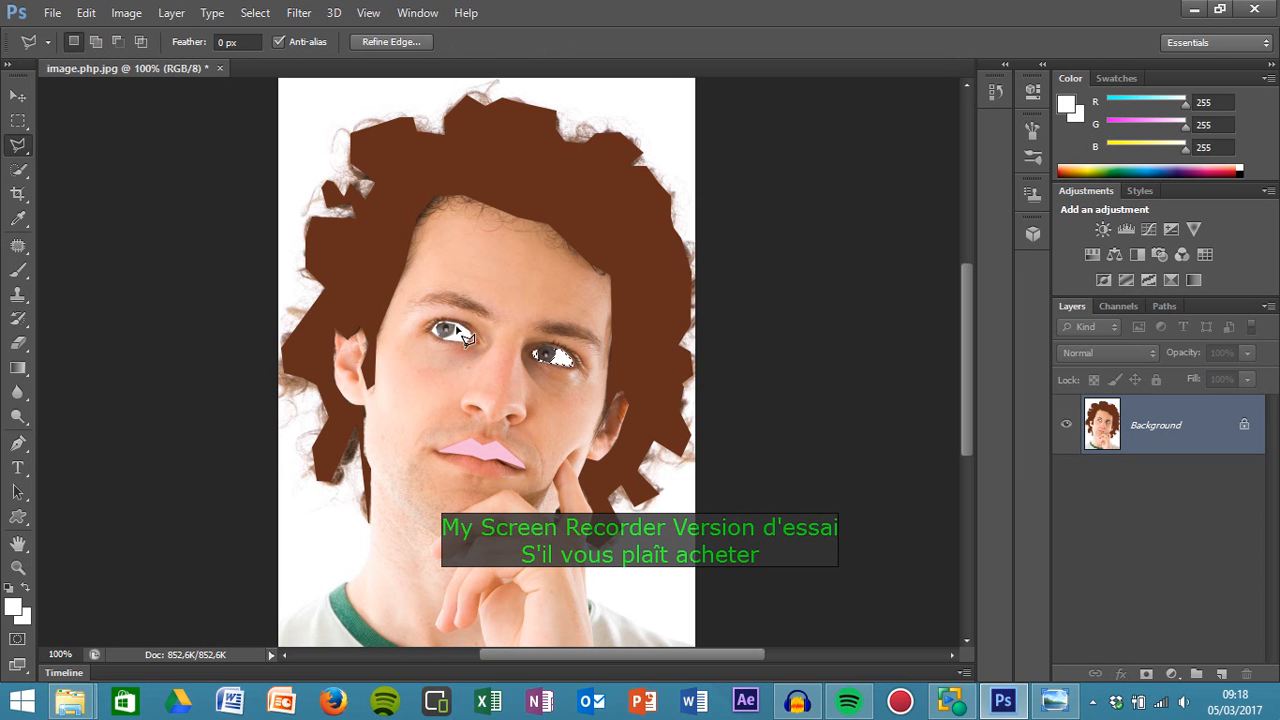
pyautogui.click(262, 14)
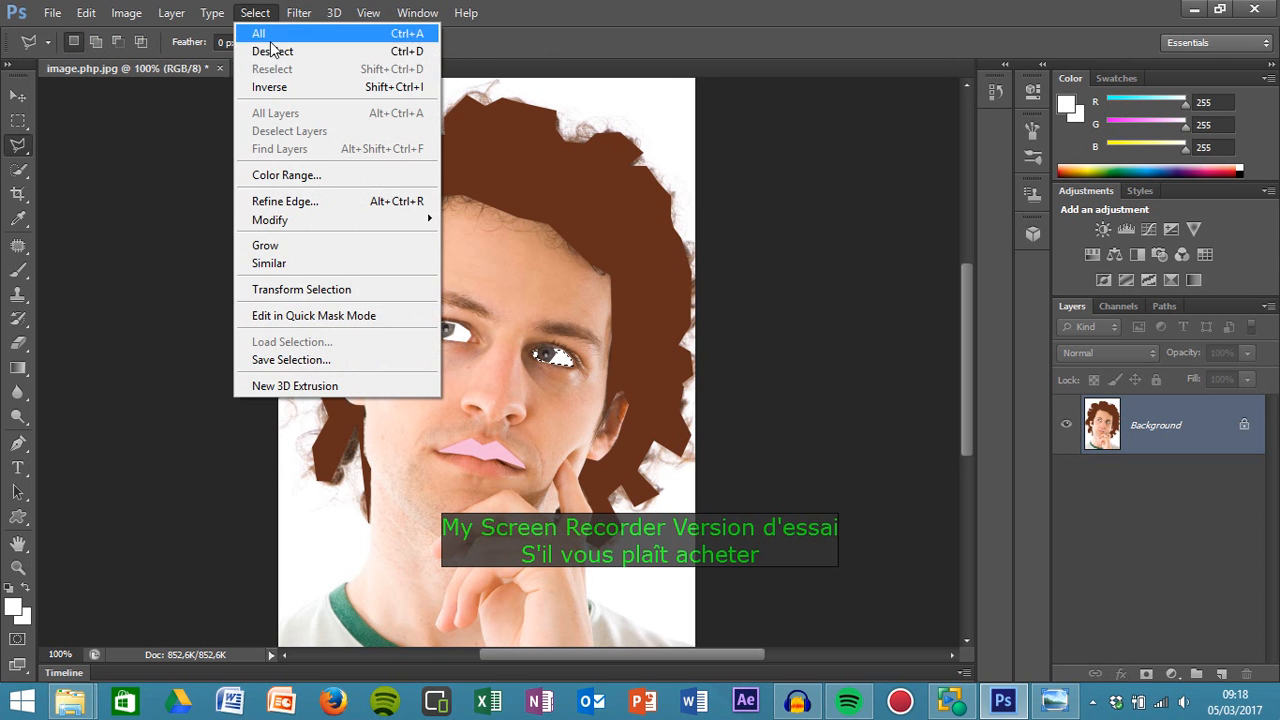
pyautogui.click(272, 51)
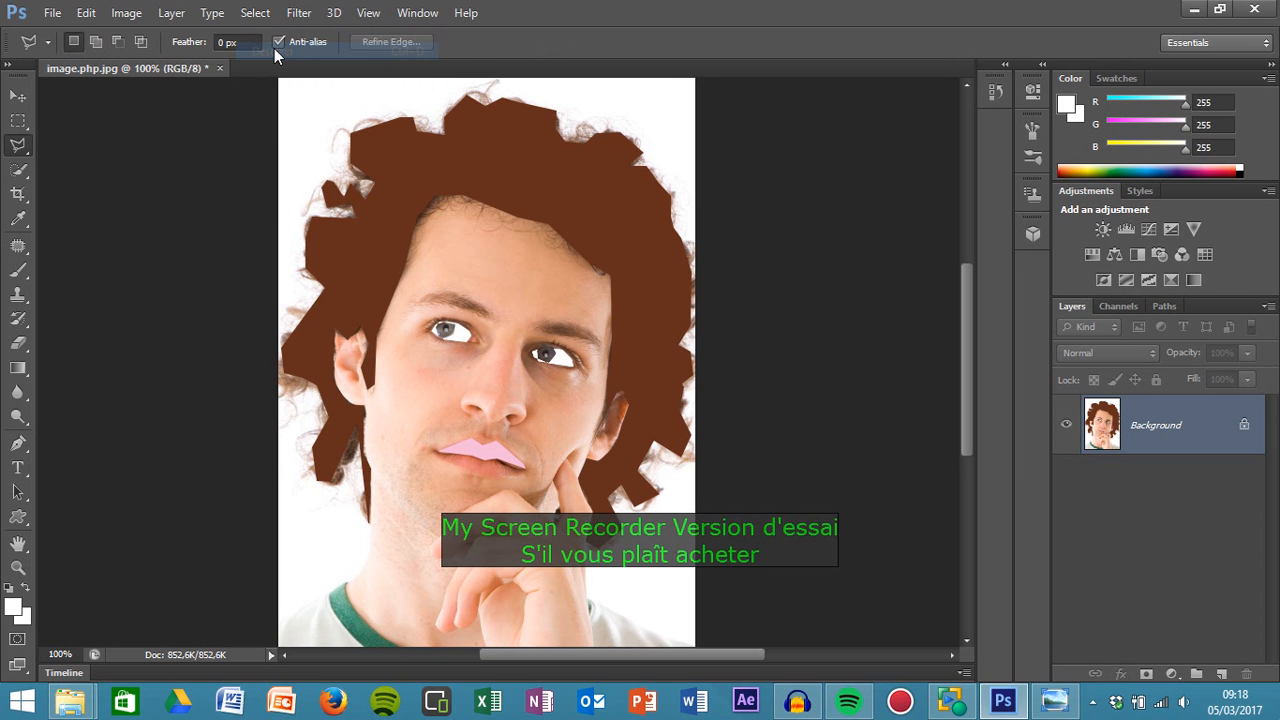
# Outline the left-hand eye's iris with the Polygonal Lasso and fill it with blue 319df9 using the Brush tool
pyautogui.click(456, 326)
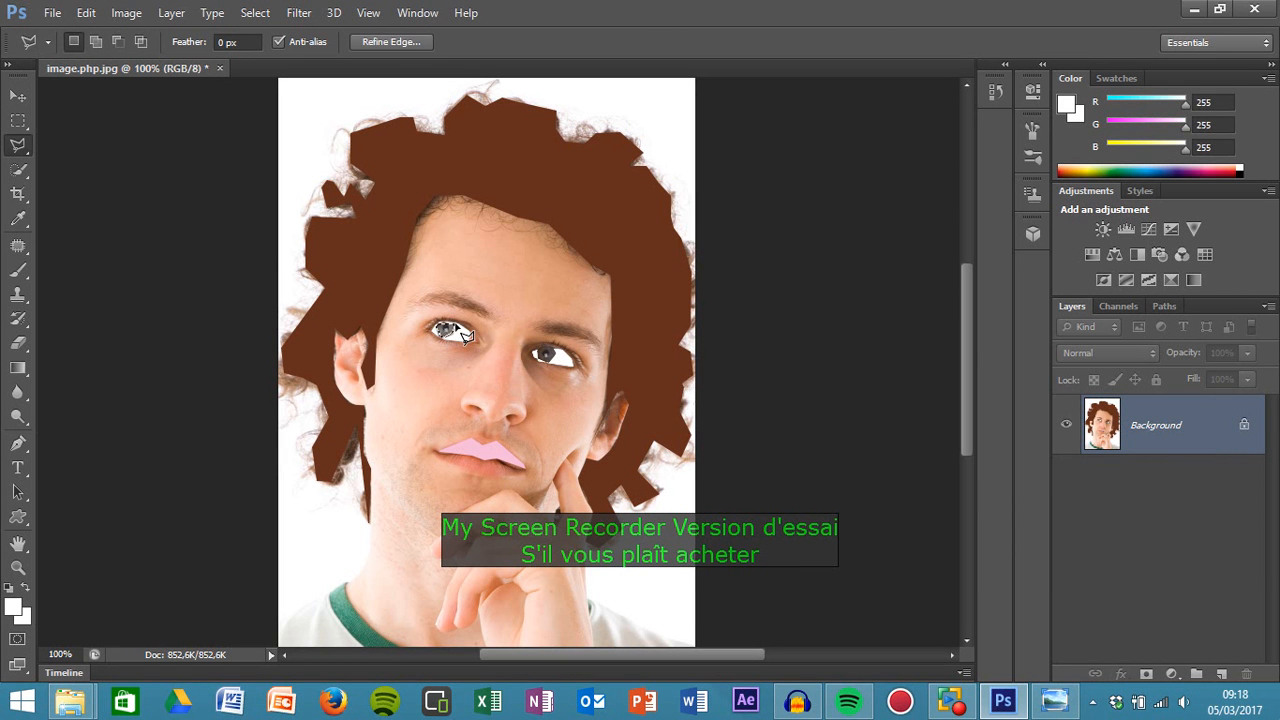
pyautogui.click(13, 606)
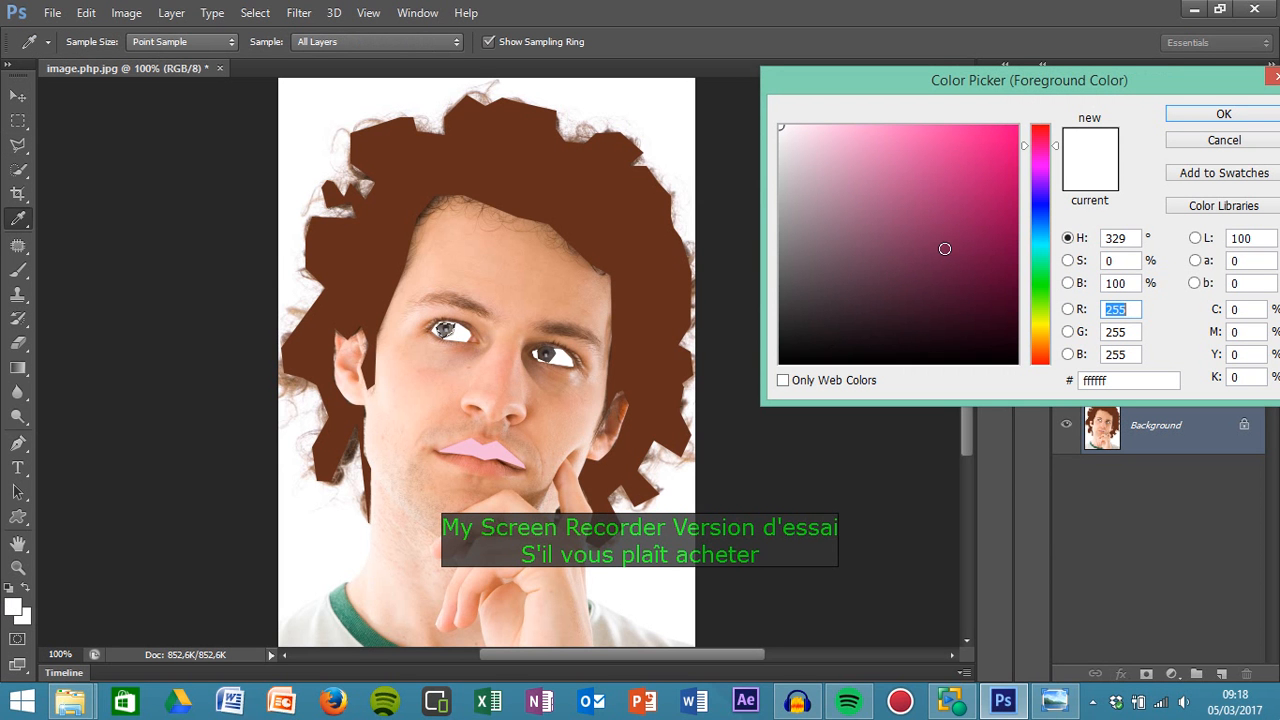
pyautogui.click(1039, 227)
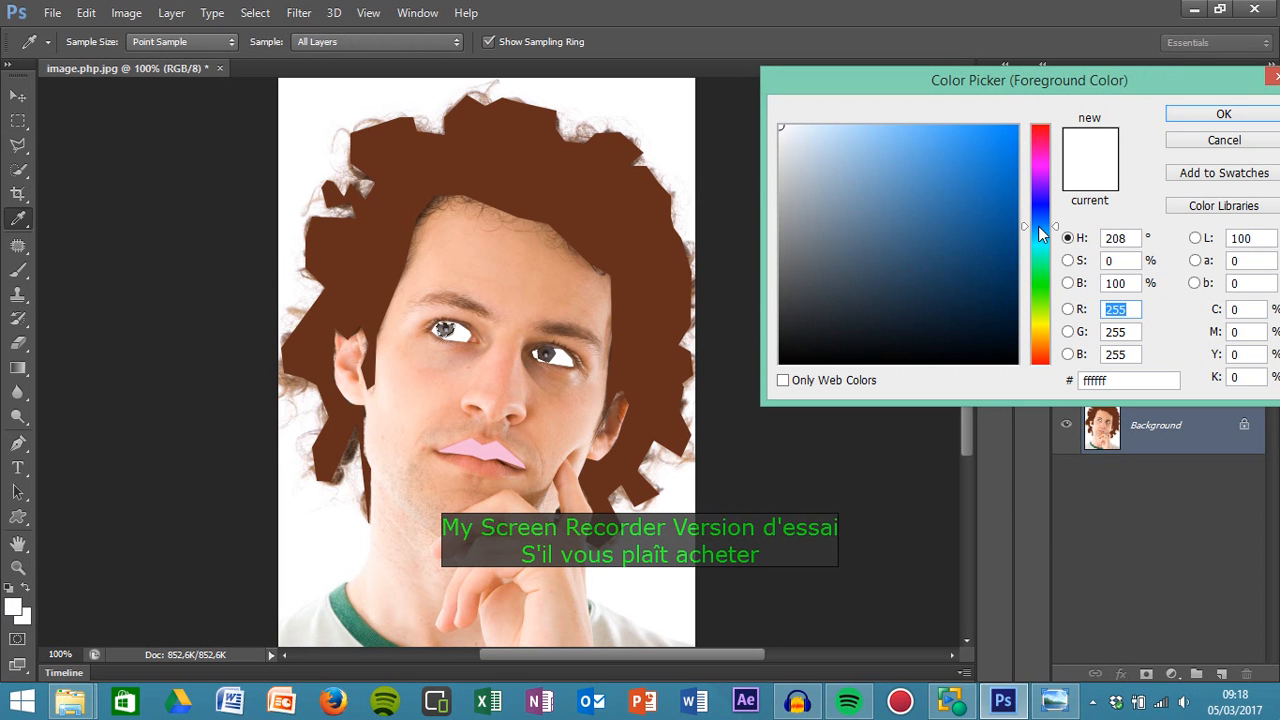
pyautogui.click(971, 131)
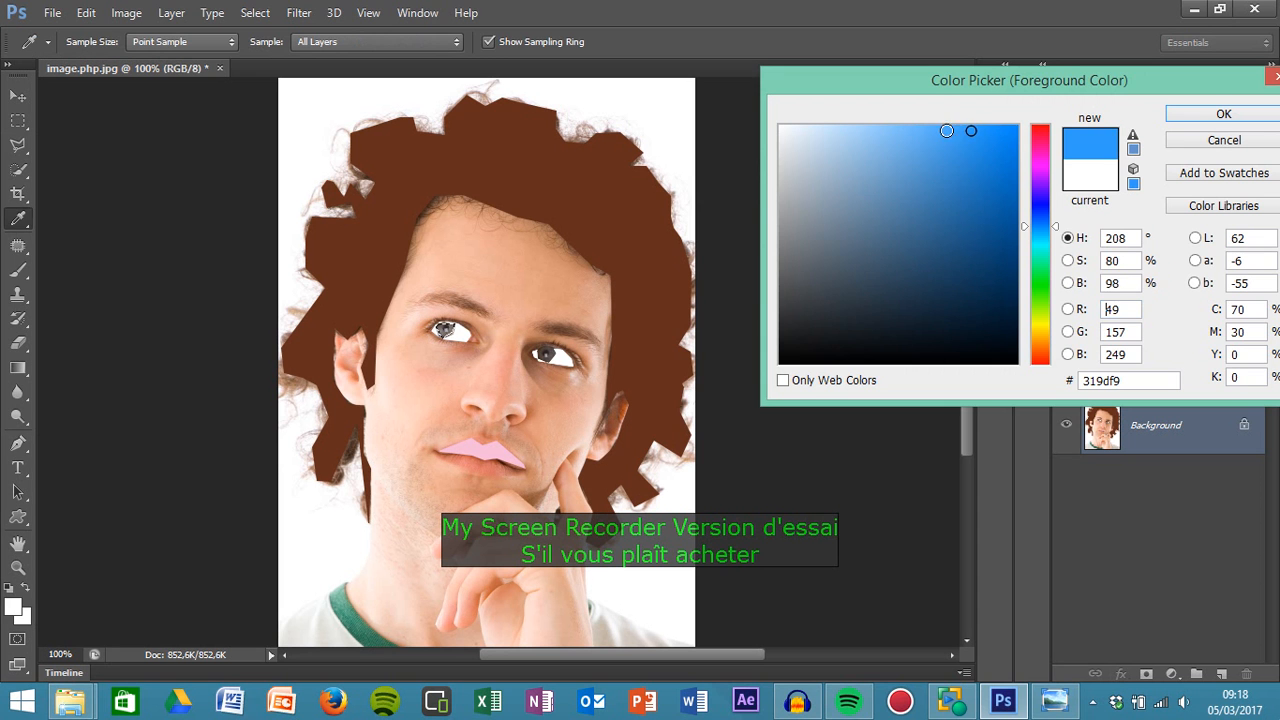
pyautogui.click(1189, 114)
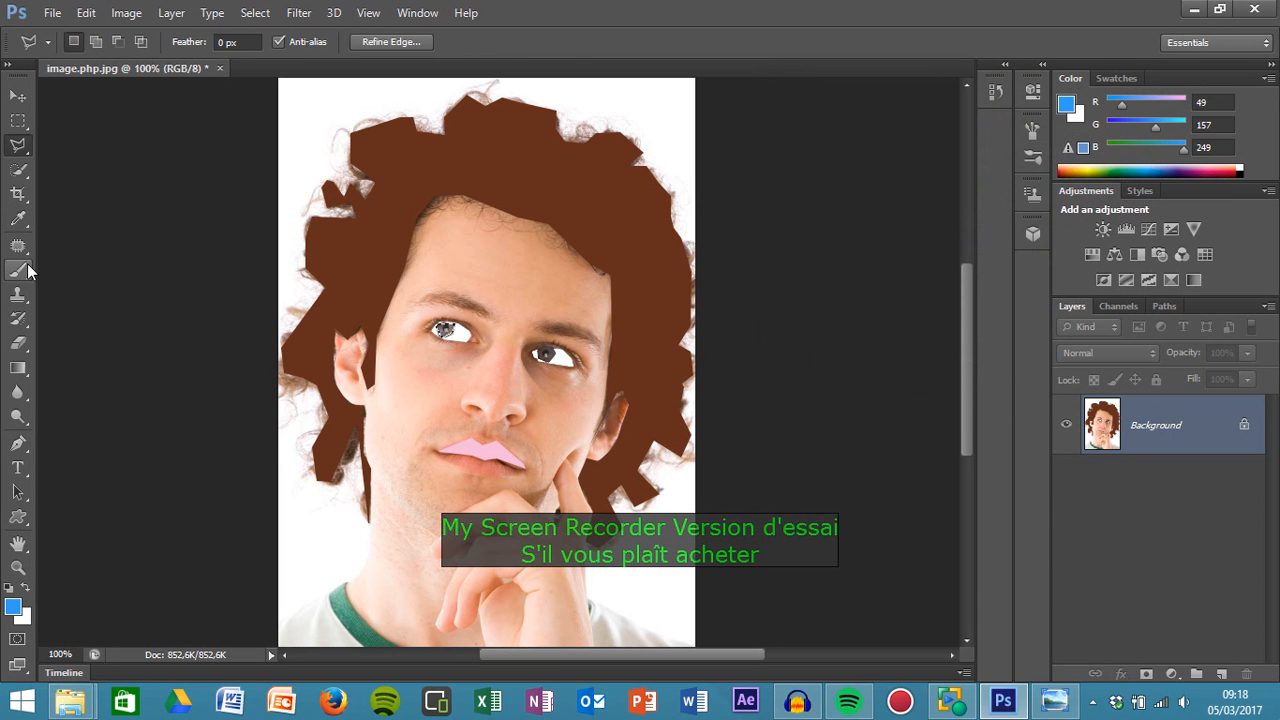
pyautogui.click(18, 270)
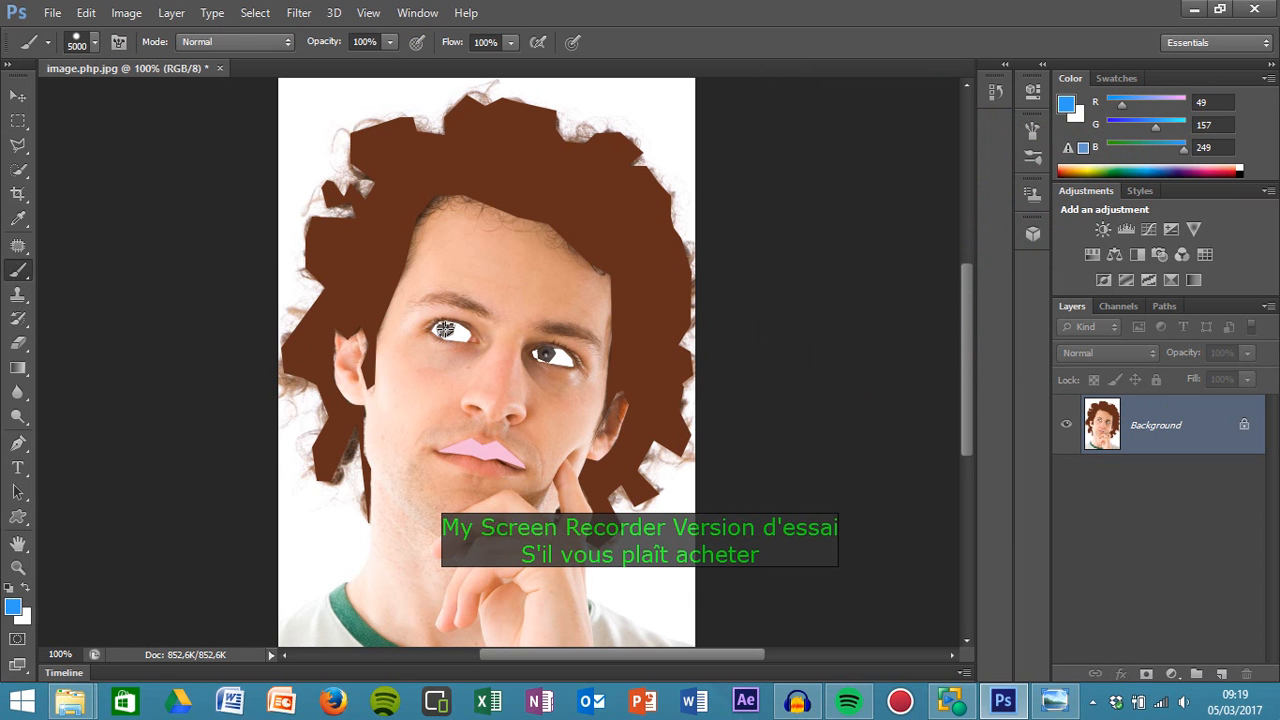
pyautogui.click(444, 330)
# Reduce the brush size to 9 px and deselect the left-hand iris
pyautogui.click(94, 45)
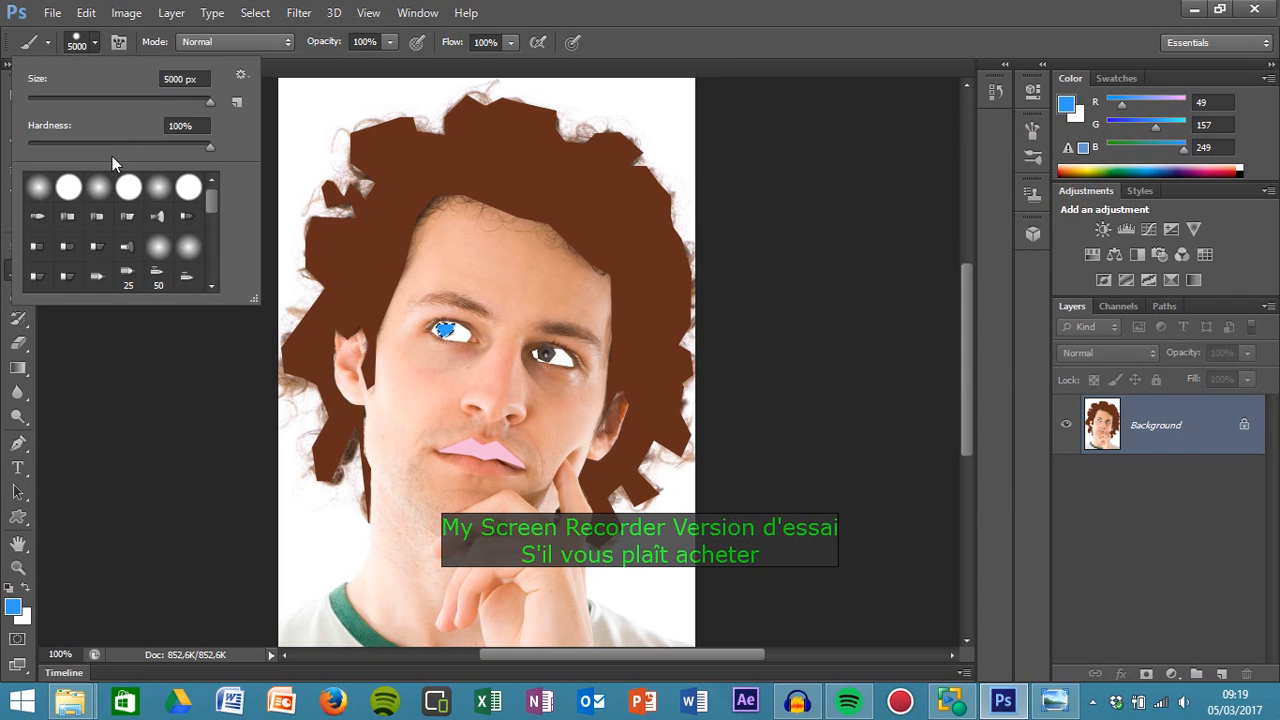
pyautogui.moveTo(210, 105); pyautogui.dragTo(41, 102)
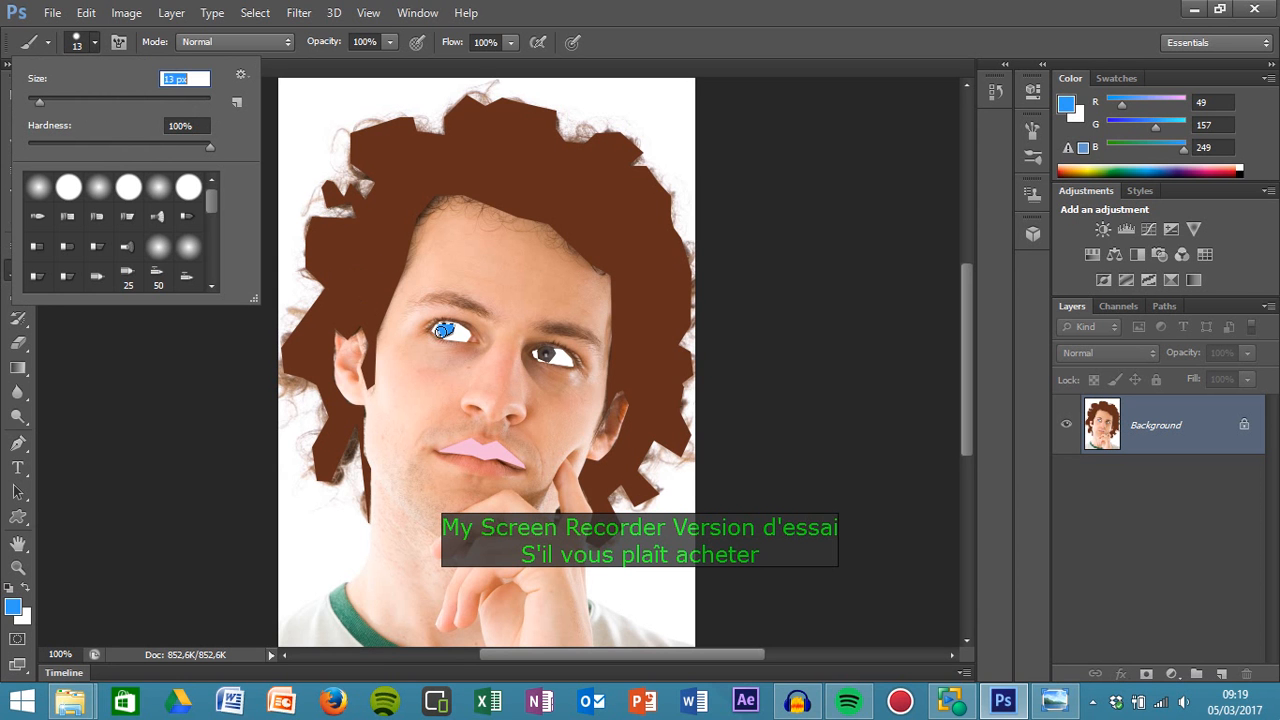
pyautogui.moveTo(40, 104); pyautogui.dragTo(37, 101)
pyautogui.click(182, 379)
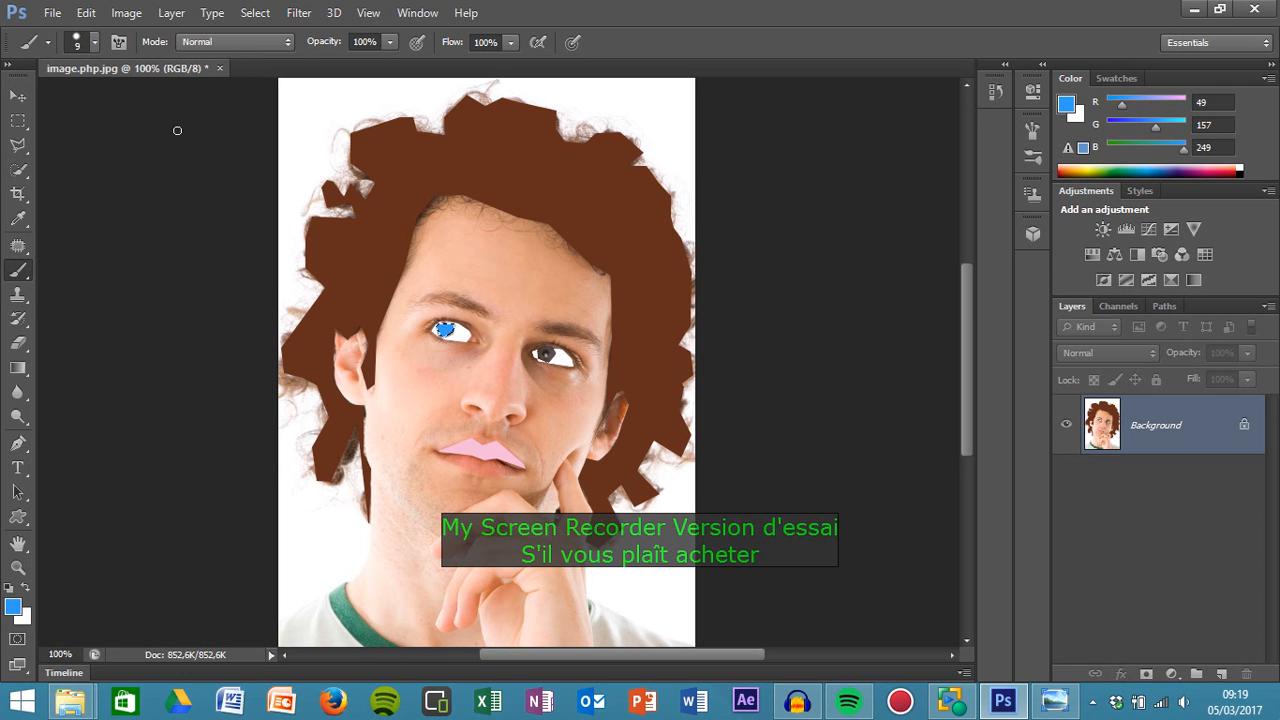
pyautogui.click(255, 12)
pyautogui.click(272, 49)
# Set the foreground colour to black 000000 and paint a pupil with a single brush dab in each eye
pyautogui.click(15, 608)
pyautogui.click(959, 364)
pyautogui.click(1236, 115)
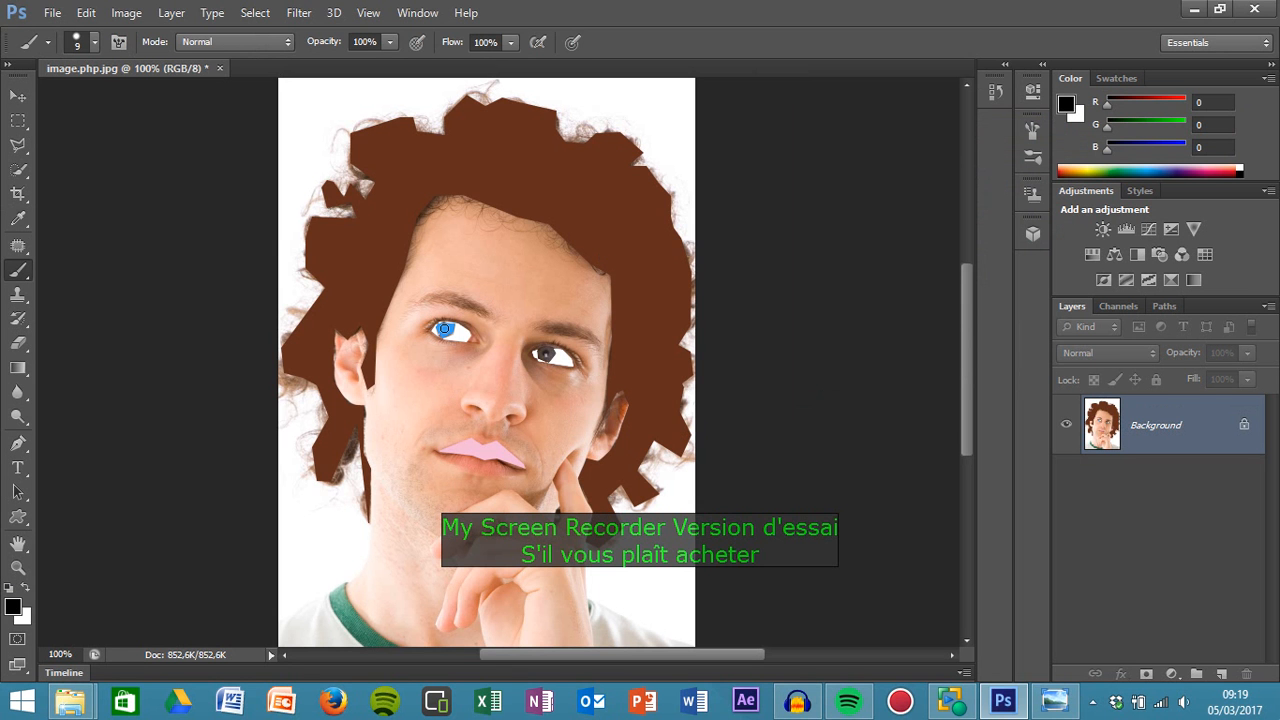
pyautogui.click(444, 329)
pyautogui.click(543, 353)
# Outline the right-hand eye's iris with the Polygonal Lasso and sample blue 319df9 from the painted iris as the foreground colour
pyautogui.click(19, 148)
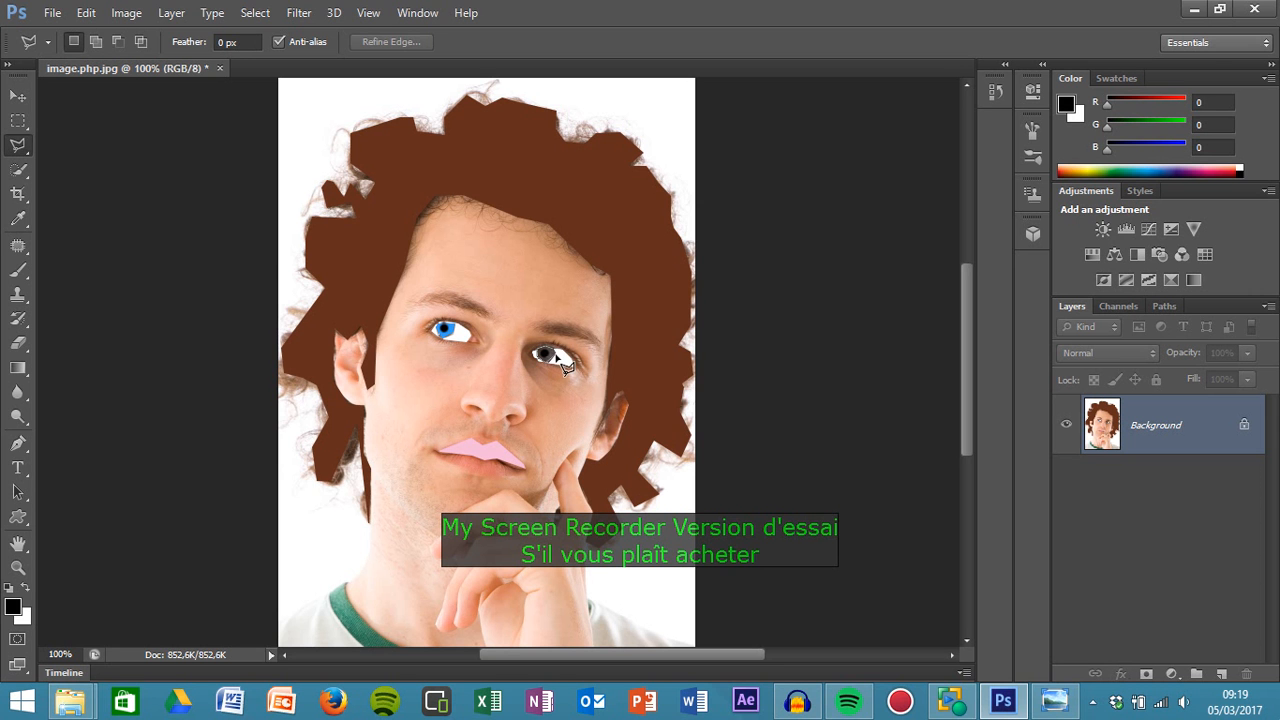
pyautogui.click(560, 358)
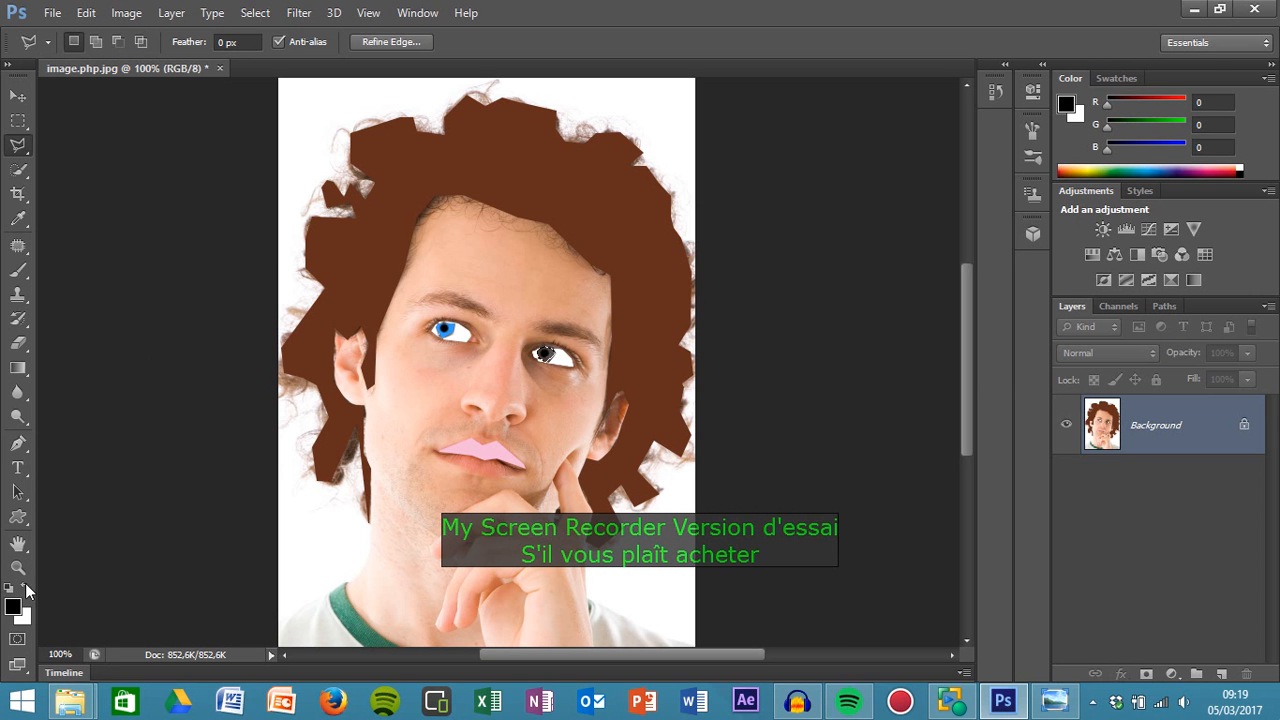
pyautogui.click(14, 612)
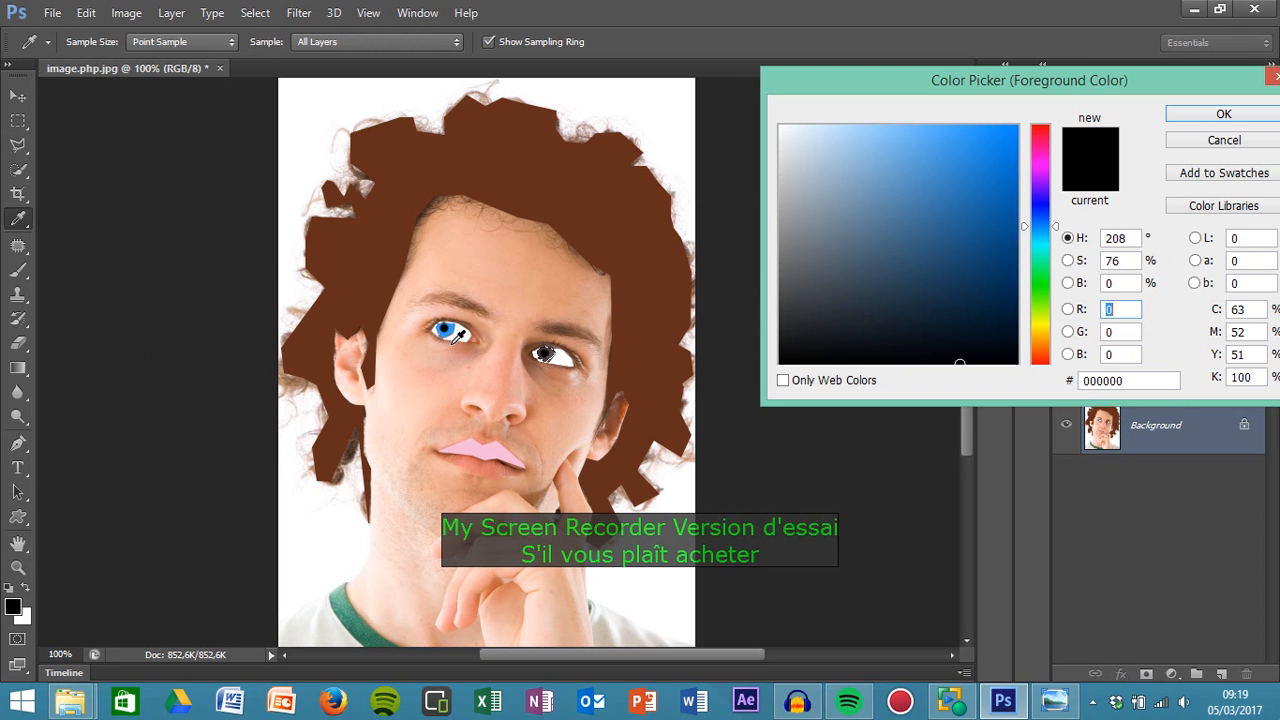
pyautogui.click(446, 330)
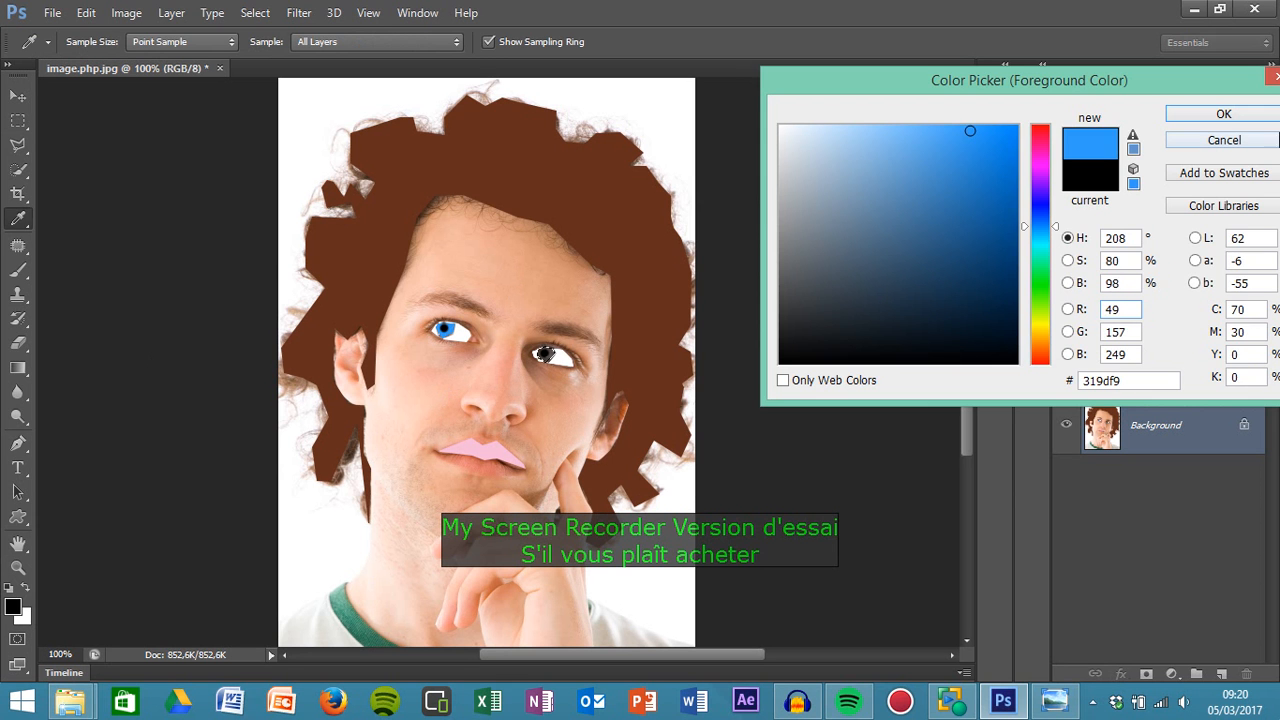
pyautogui.click(1223, 114)
# Fill the right-hand iris selection with the blue foreground colour using a 5000 px brush, and deselect it
pyautogui.click(19, 270)
pyautogui.click(93, 42)
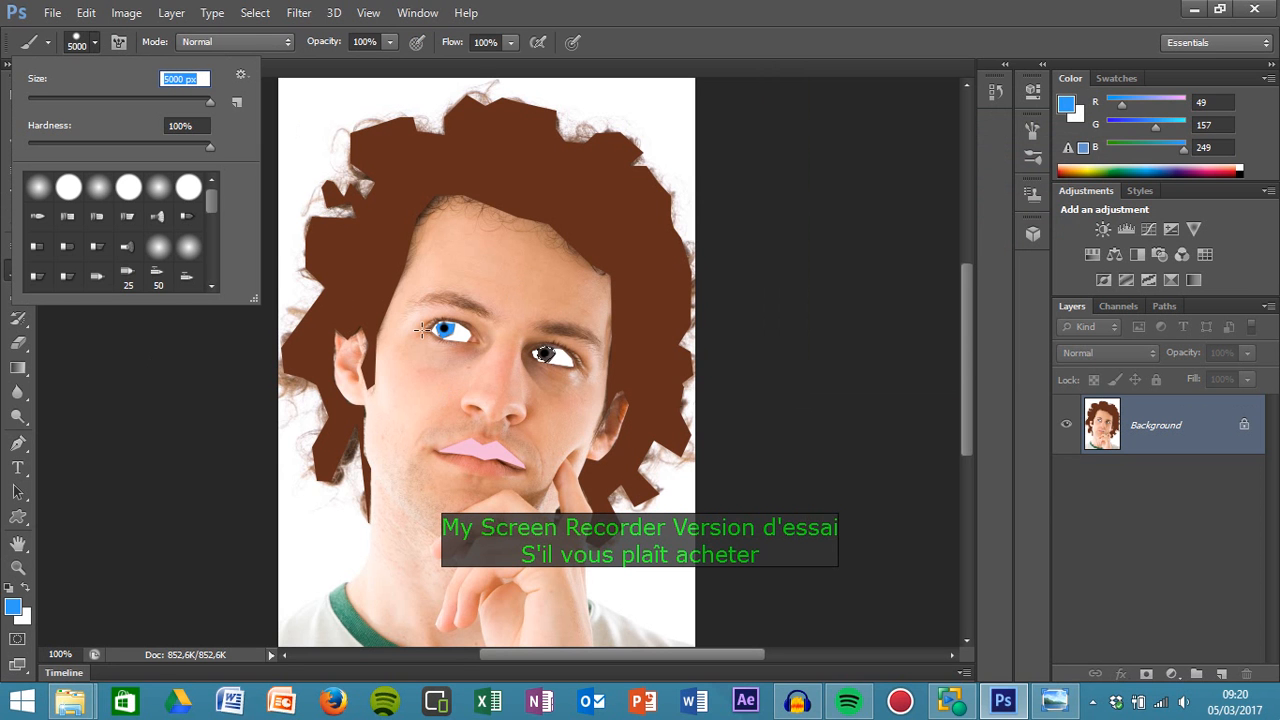
pyautogui.click(547, 356)
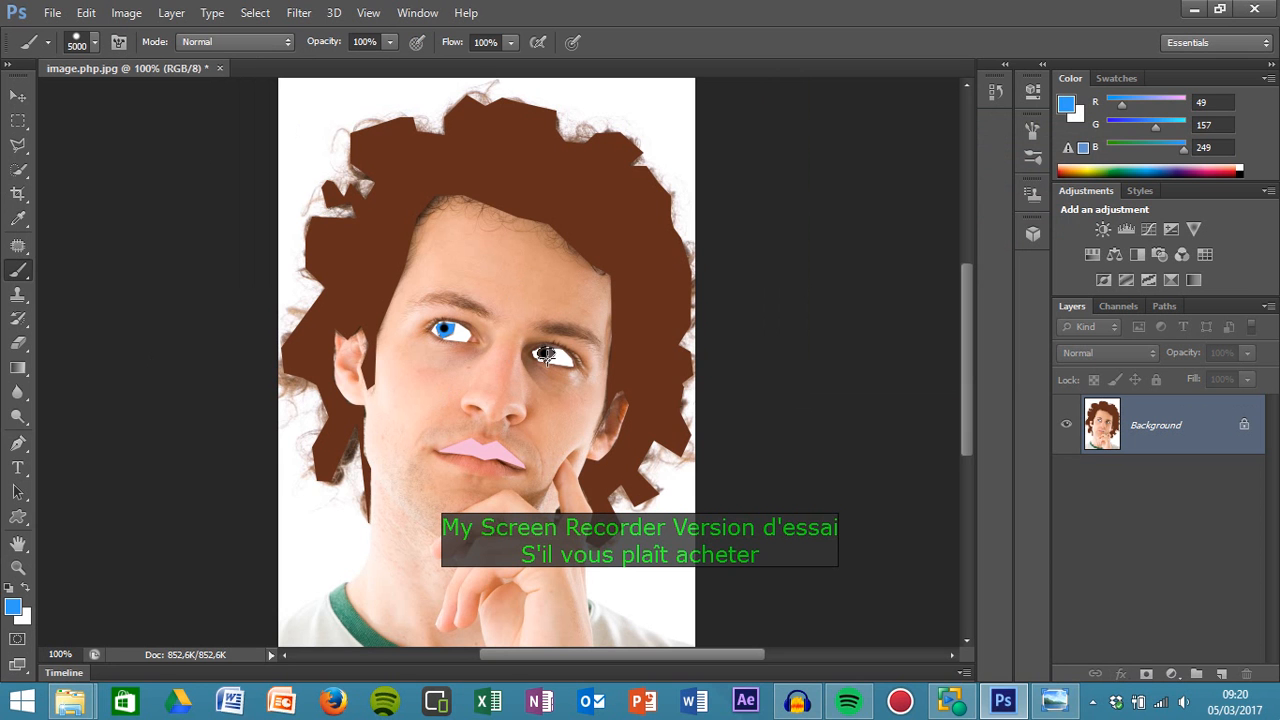
pyautogui.click(545, 357)
pyautogui.click(258, 13)
pyautogui.click(268, 50)
# Reduce the brush size to 9 px for painting the right-hand pupil
pyautogui.click(86, 47)
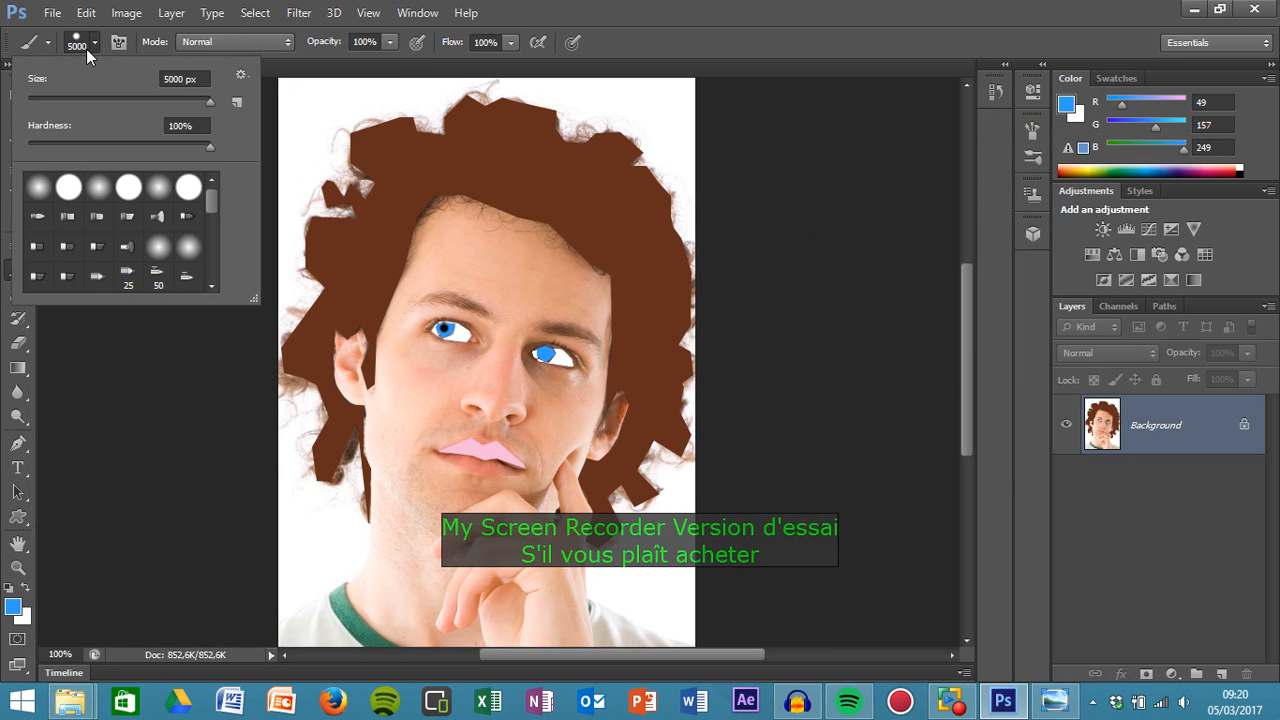
pyautogui.click(33, 97)
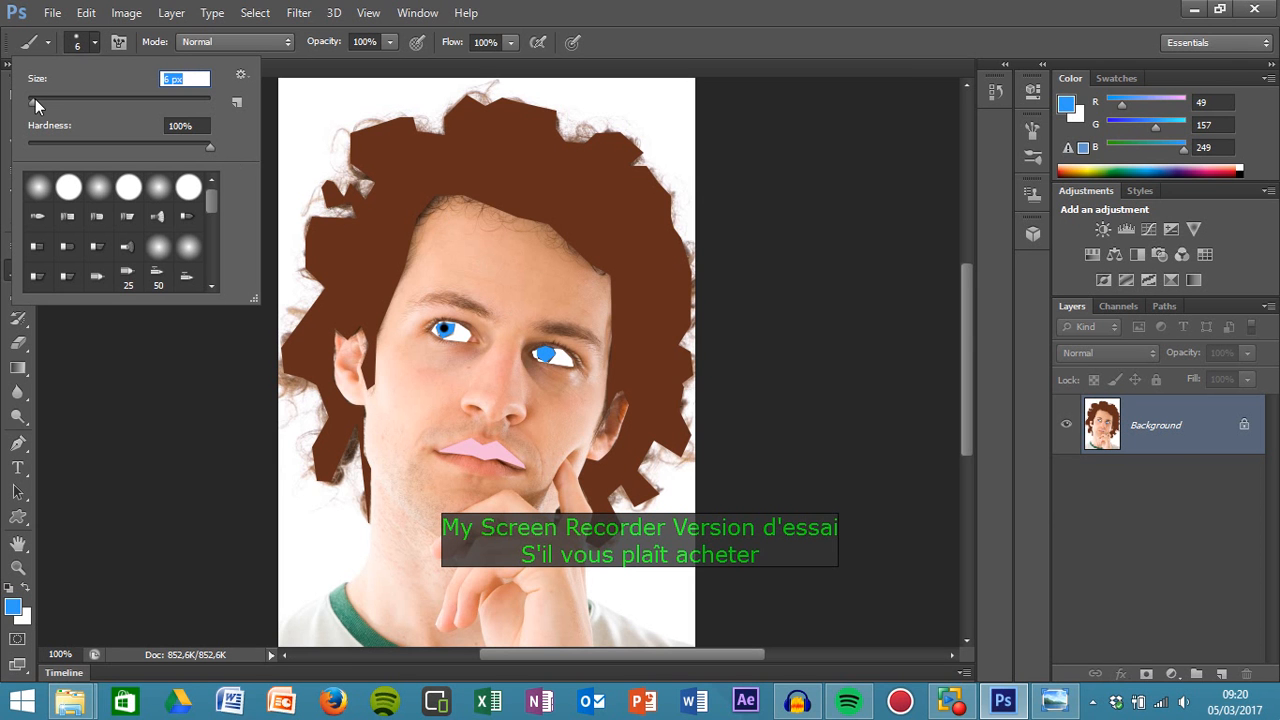
pyautogui.moveTo(35, 101); pyautogui.dragTo(36, 100)
pyautogui.click(108, 379)
# Set the foreground colour to near-black 030404 and dab a pupil onto the right-hand eye's blue iris
pyautogui.click(8, 607)
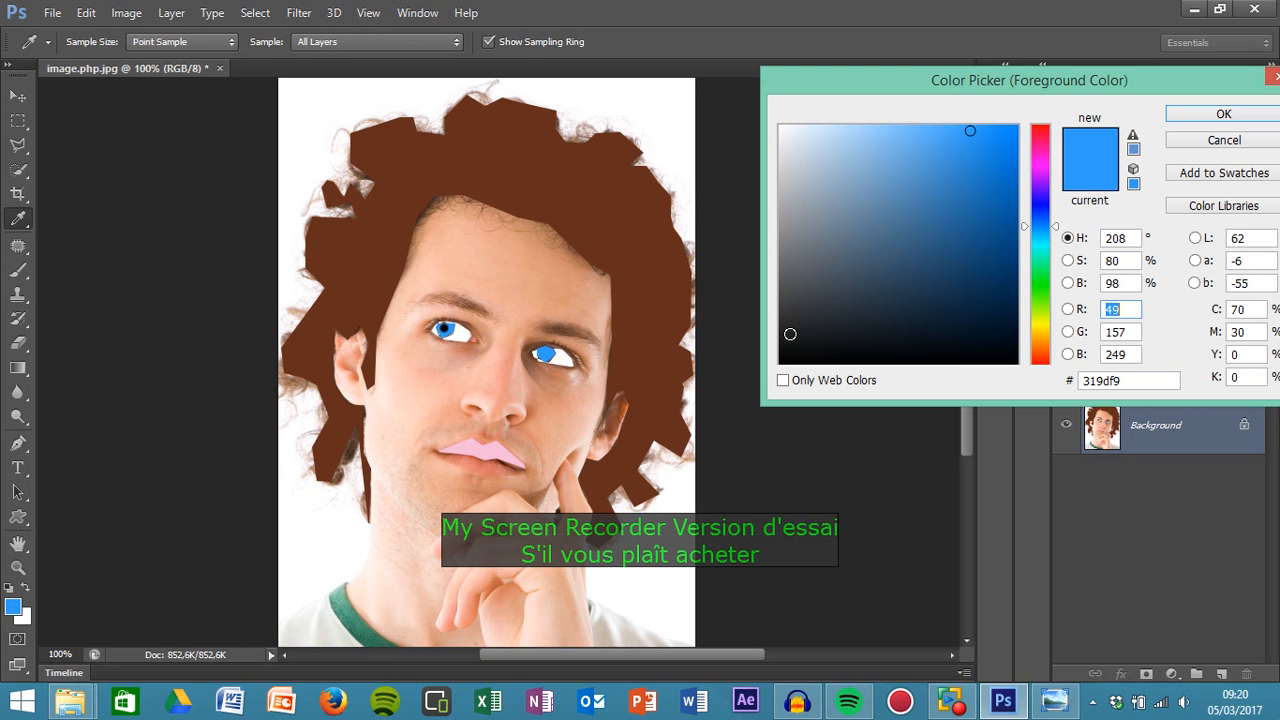
pyautogui.click(833, 360)
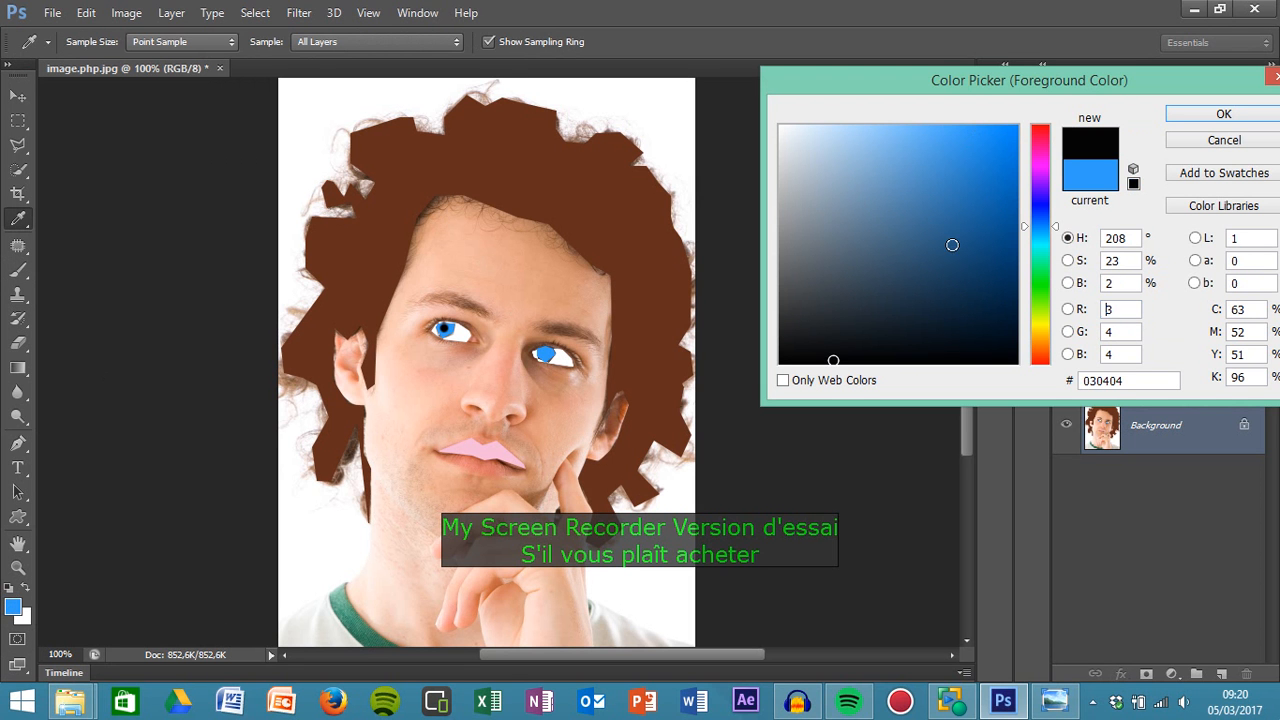
pyautogui.click(1224, 113)
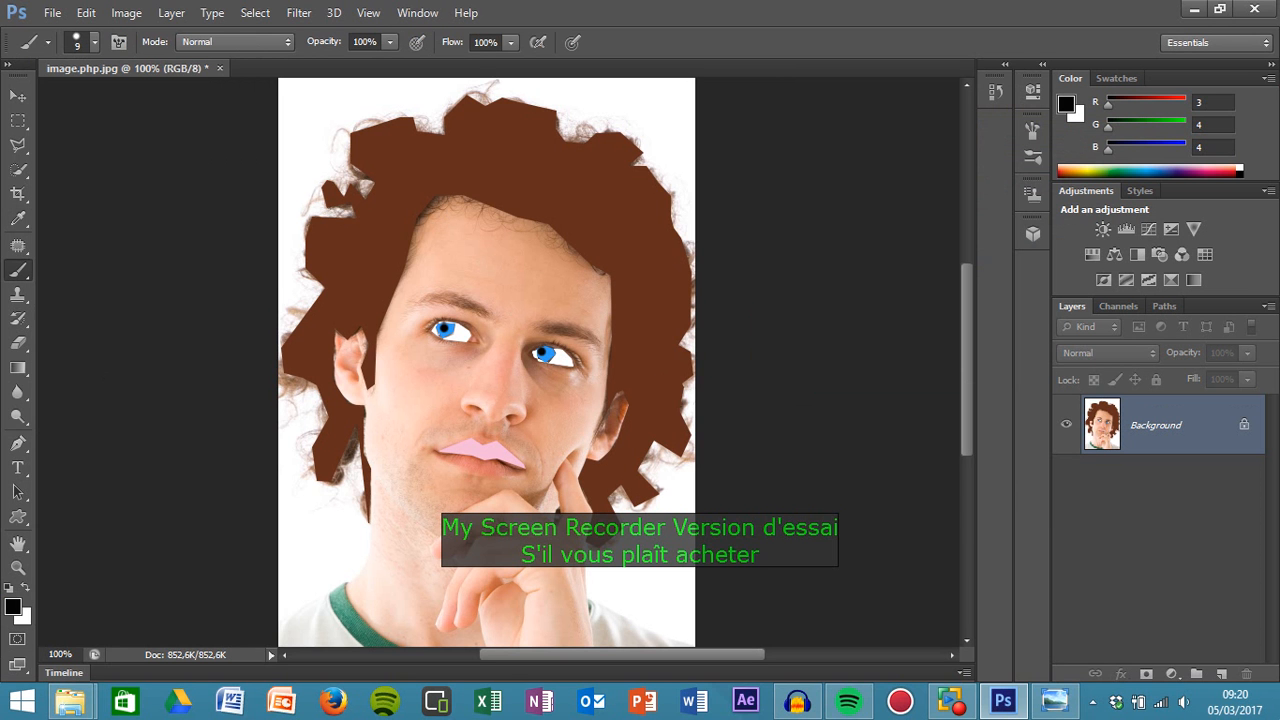
# Trace the face's outer edge with the Polygonal Lasso, along the left-hand ear, jaw, right-hand ear and hairline to the mid-forehead
pyautogui.click(18, 145)
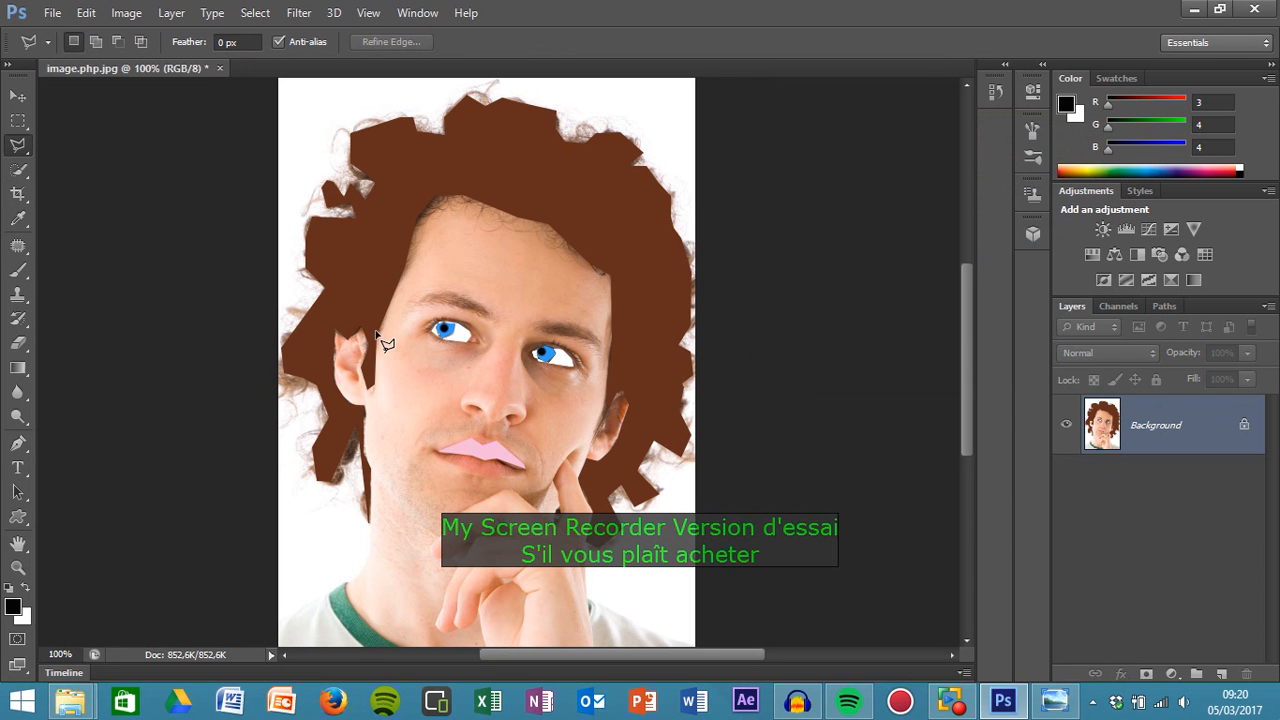
pyautogui.click(439, 197)
pyautogui.click(416, 215)
pyautogui.click(361, 327)
pyautogui.click(347, 339)
pyautogui.click(335, 330)
pyautogui.click(366, 458)
pyautogui.click(384, 487)
pyautogui.click(414, 522)
pyautogui.click(566, 461)
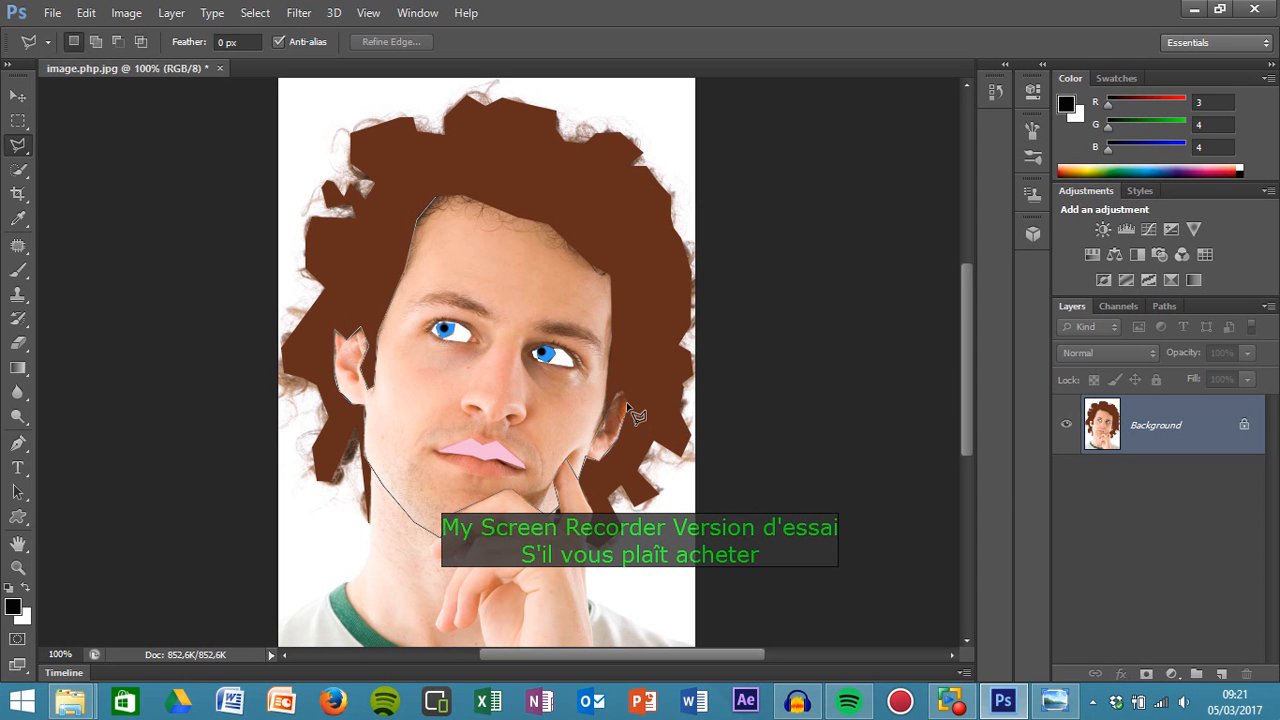
pyautogui.click(616, 393)
pyautogui.click(603, 419)
pyautogui.click(600, 270)
pyautogui.click(516, 219)
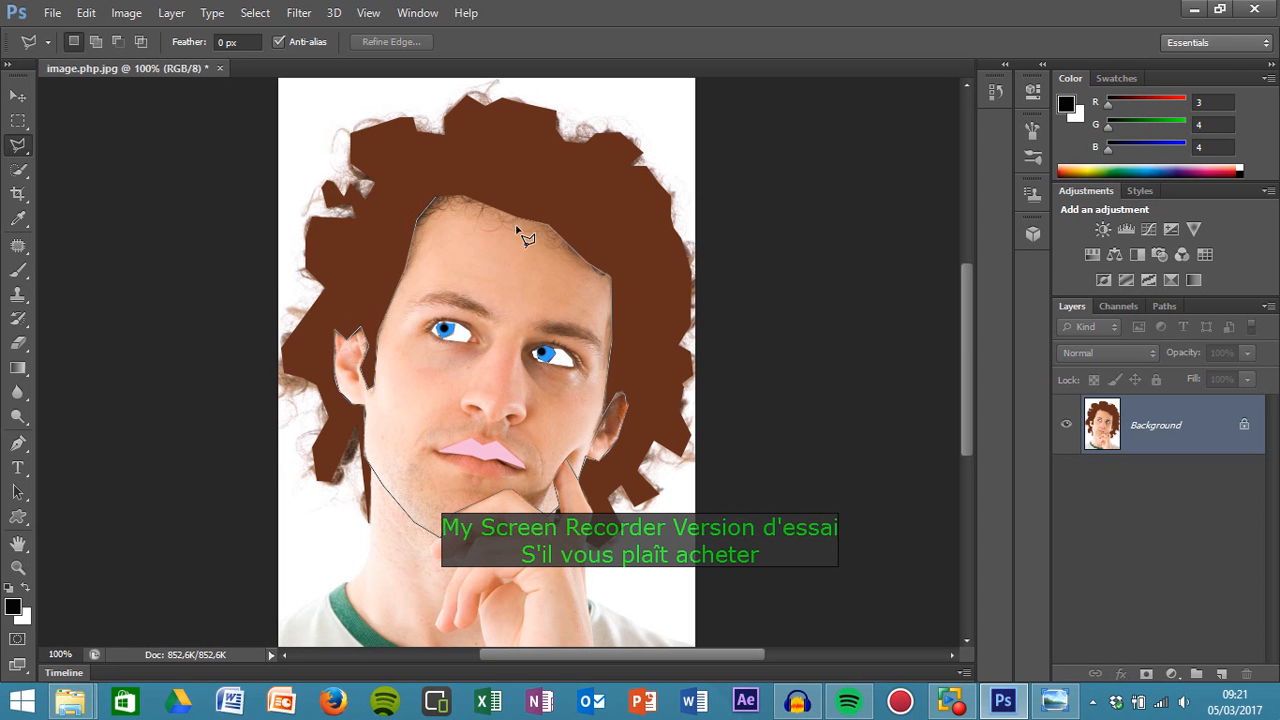
# Close the lasso outline inside the face so the eyes, brows, nose and mouth stay outside the selected skin
pyautogui.click(508, 350)
pyautogui.click(527, 306)
pyautogui.click(601, 327)
pyautogui.click(607, 351)
pyautogui.click(556, 456)
pyautogui.click(510, 484)
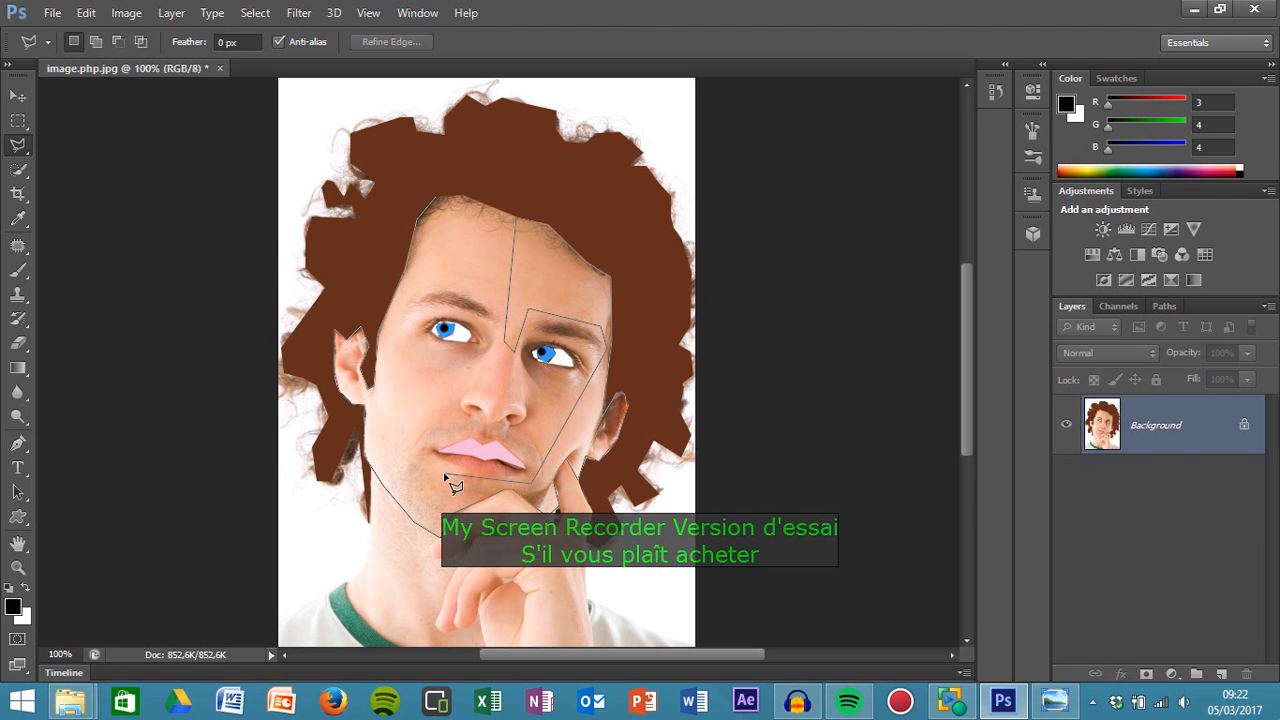
pyautogui.click(389, 476)
pyautogui.click(441, 204)
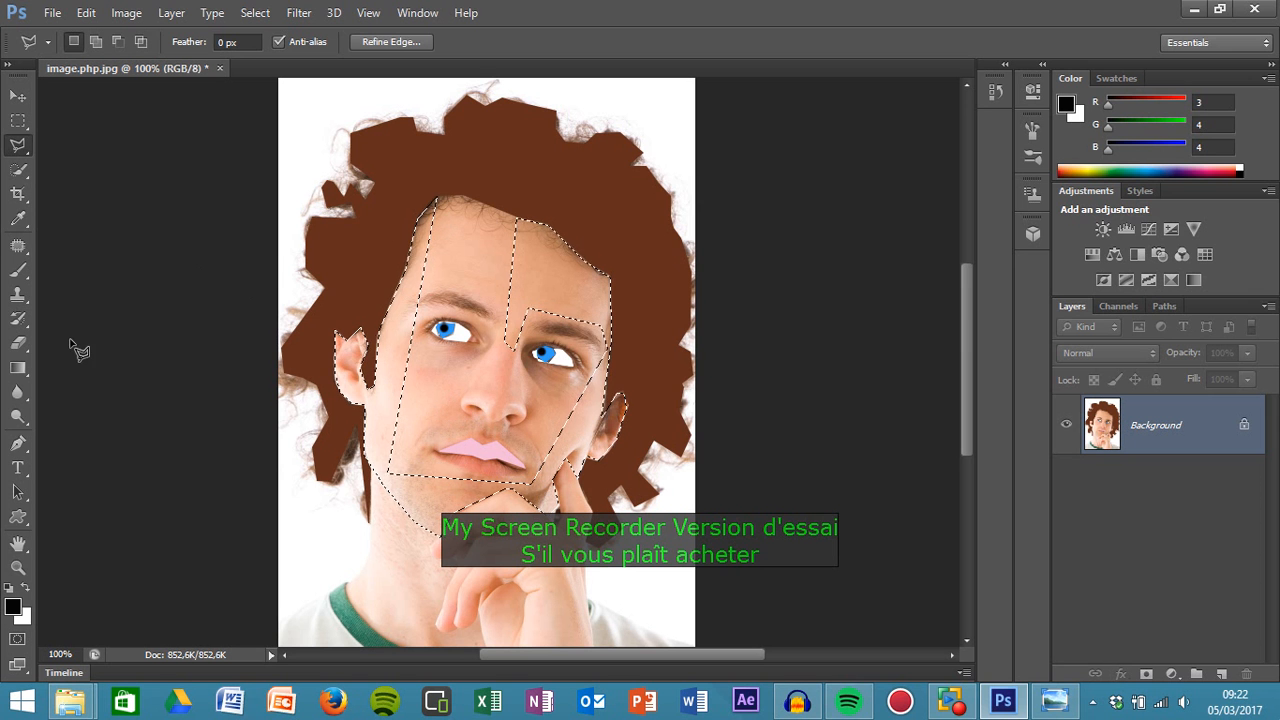
# Set the foreground colour to skin tone e0a07d by sampling the forehead above the right-hand eye
pyautogui.press('i')
pyautogui.click(15, 607)
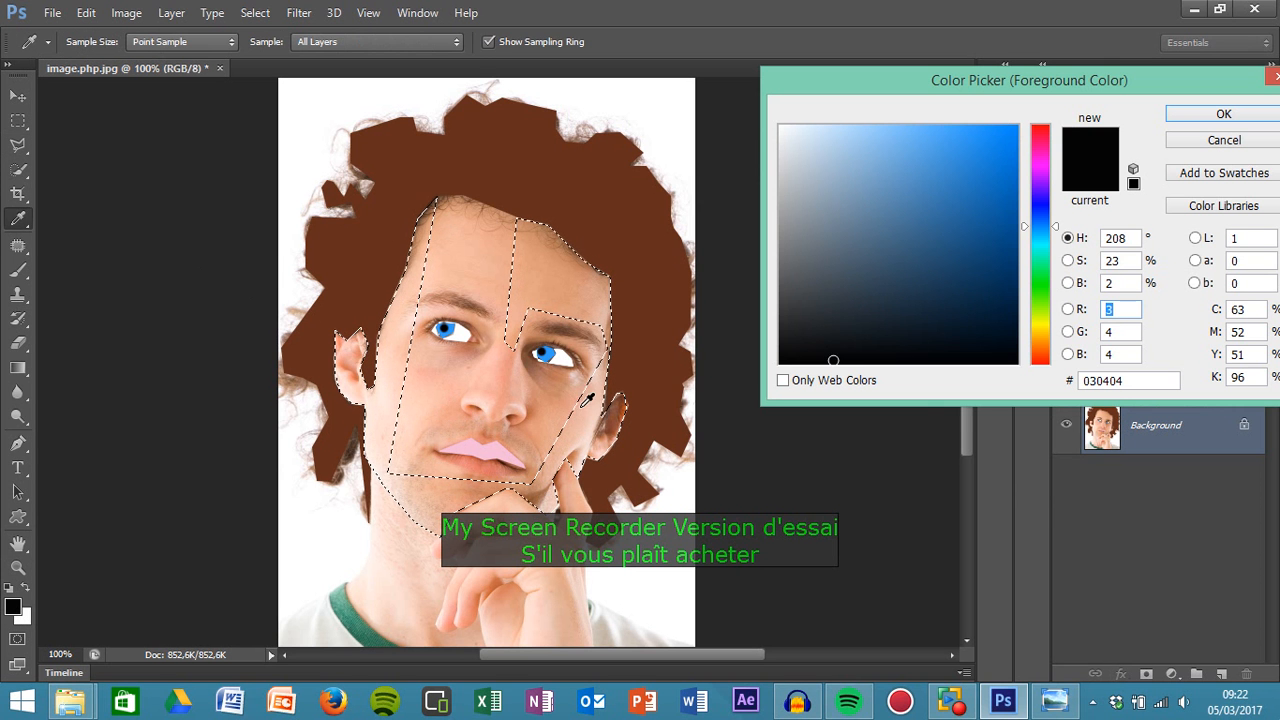
pyautogui.click(541, 285)
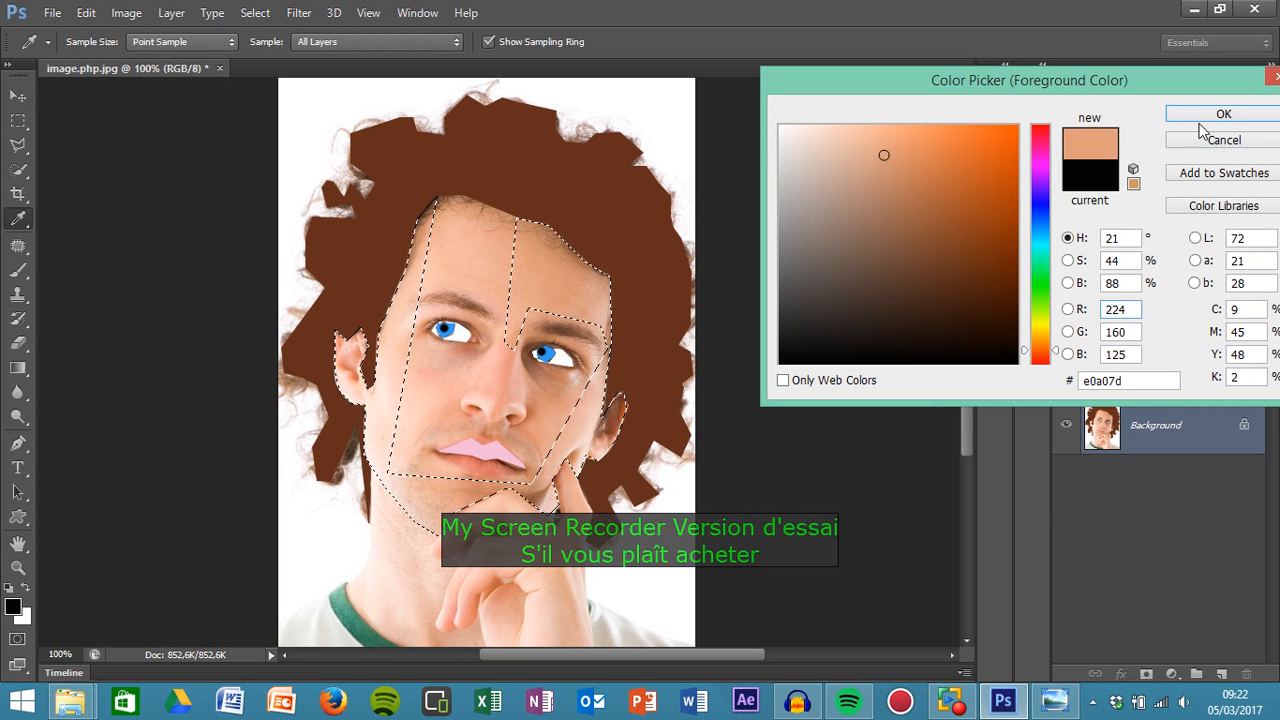
pyautogui.click(1245, 117)
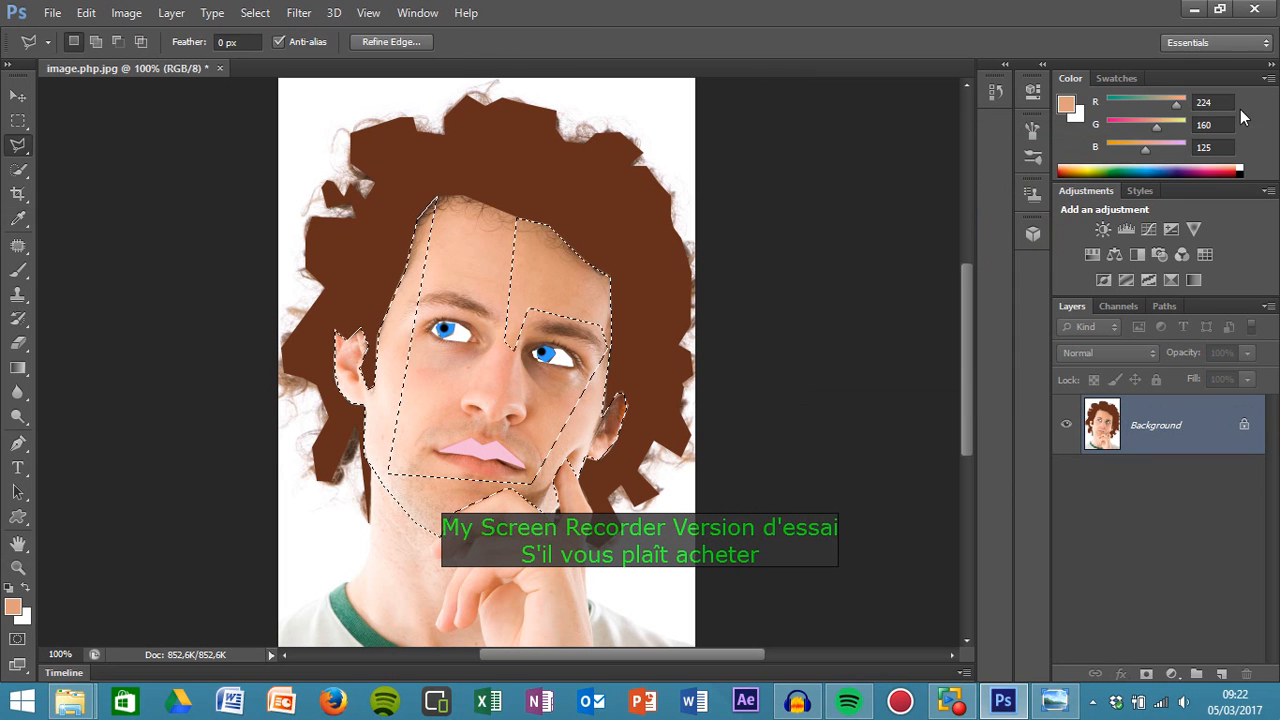
# Fill the outer face selection with the skin tone using a 5000 px brush, and deselect it
pyautogui.click(19, 272)
pyautogui.click(95, 44)
pyautogui.moveTo(34, 100); pyautogui.dragTo(244, 115)
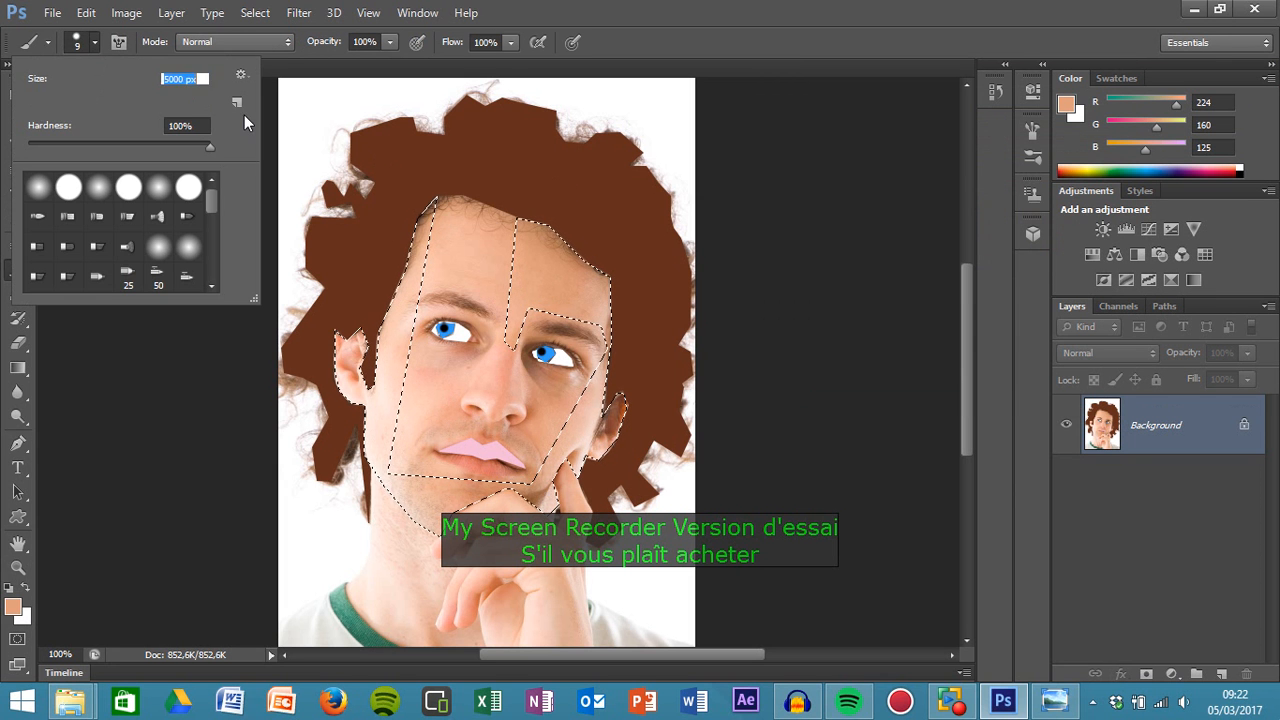
pyautogui.press('Return')
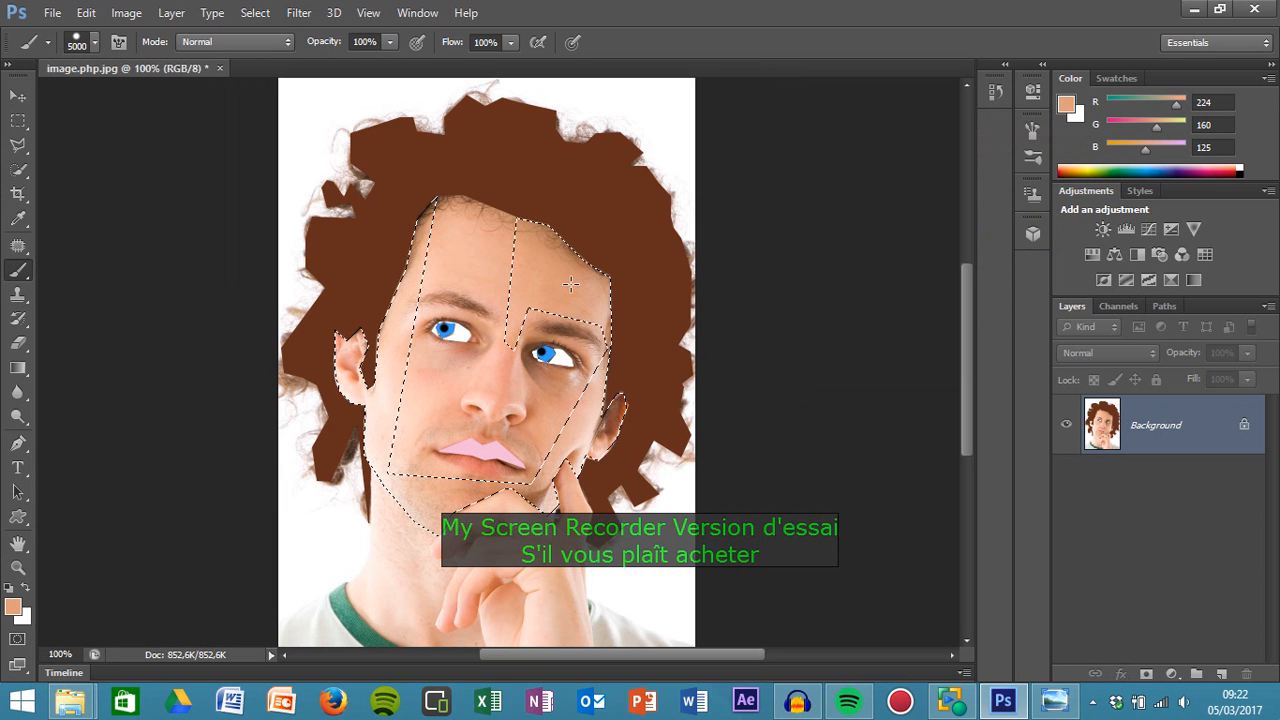
pyautogui.click(570, 285)
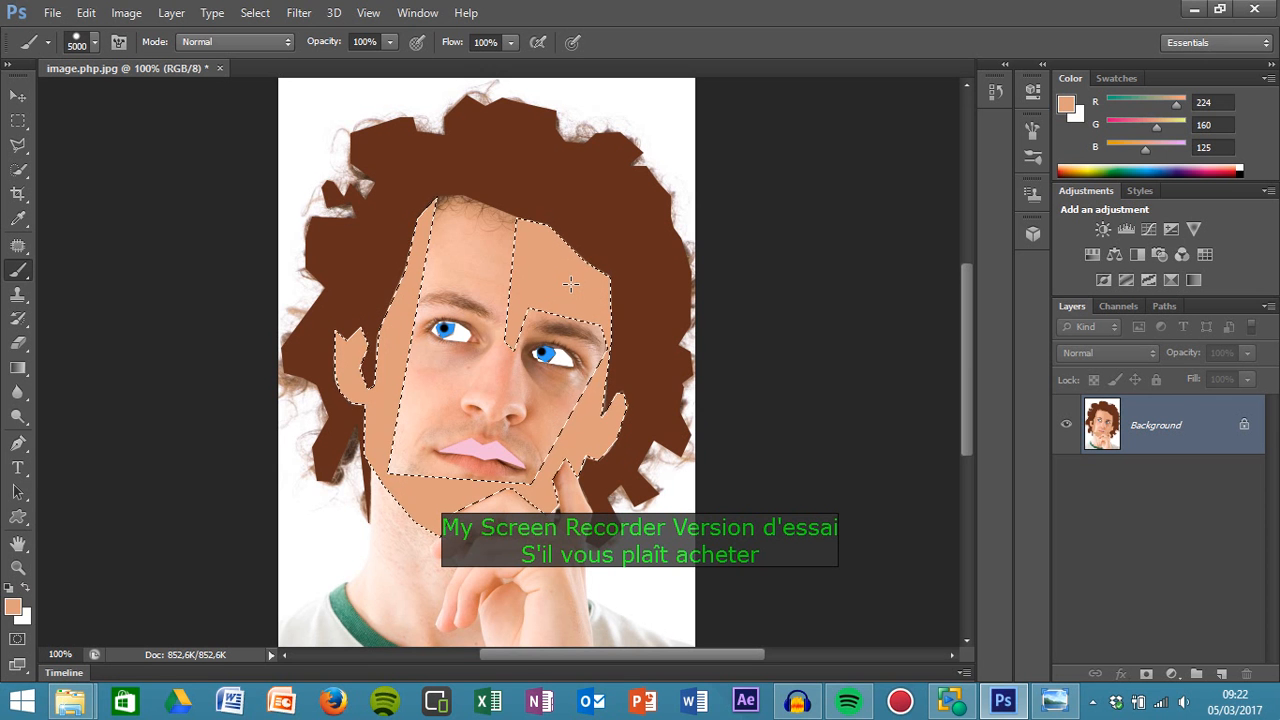
pyautogui.click(271, 24)
pyautogui.click(272, 48)
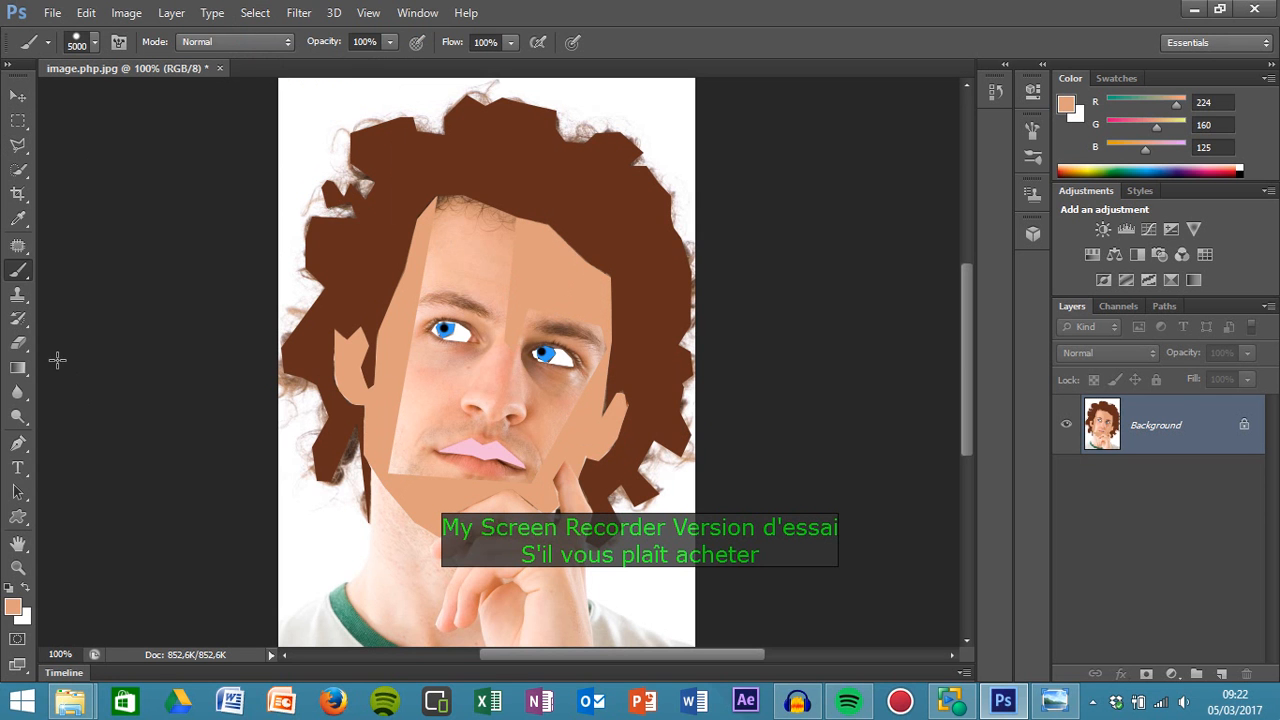
# Outline the remaining forehead patch and the ridge of the nose with the Polygonal Lasso
pyautogui.click(18, 145)
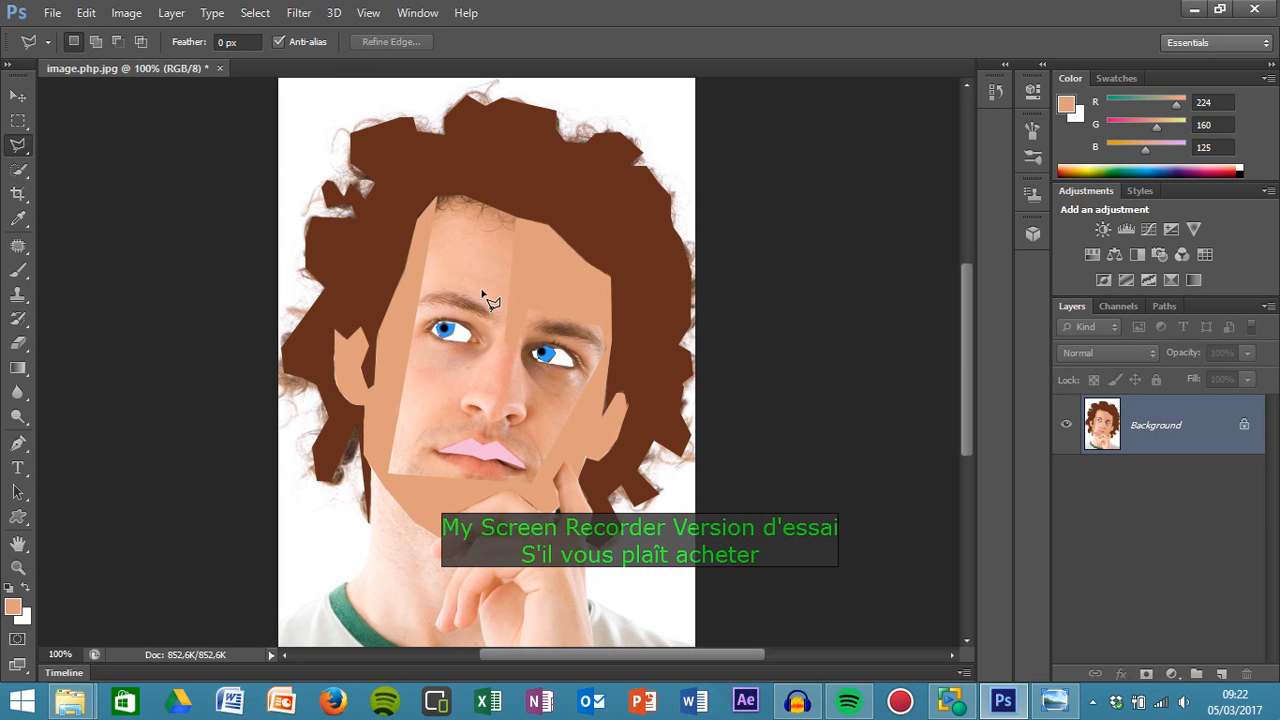
pyautogui.click(436, 199)
pyautogui.click(459, 197)
pyautogui.click(516, 218)
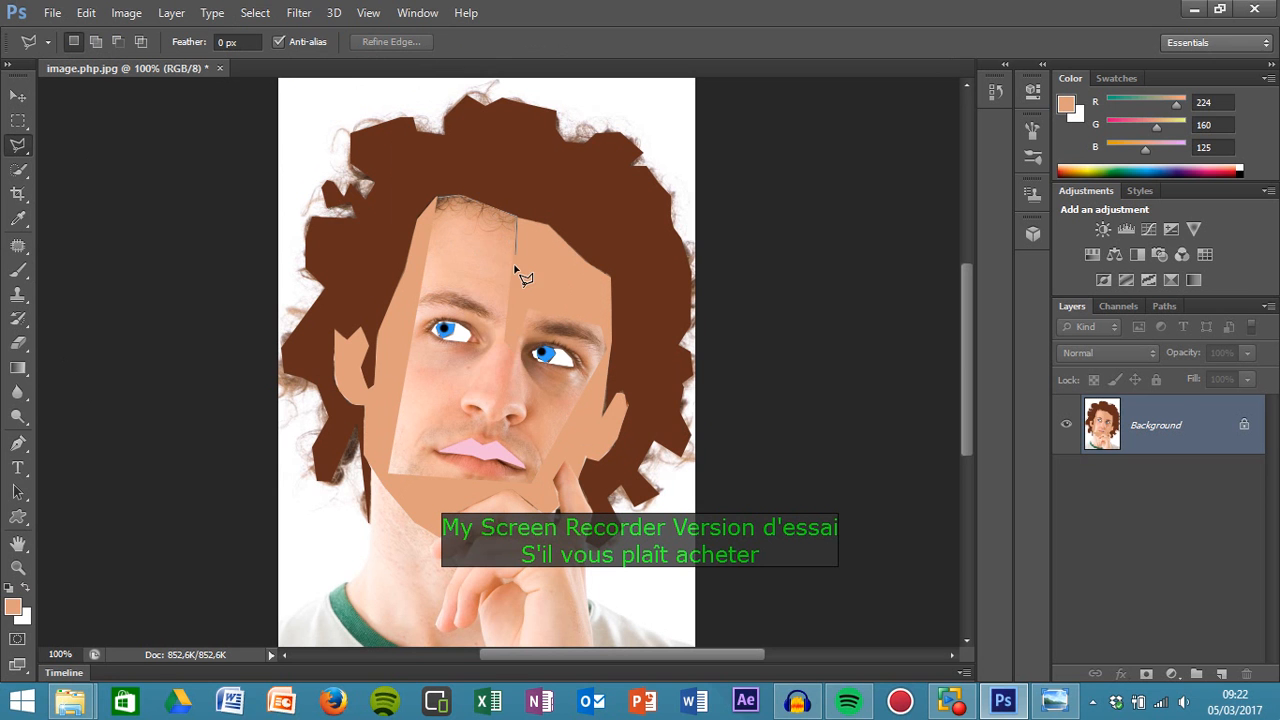
pyautogui.click(507, 344)
pyautogui.click(502, 409)
pyautogui.click(470, 401)
pyautogui.click(503, 346)
pyautogui.click(500, 294)
pyautogui.click(428, 282)
pyautogui.click(438, 199)
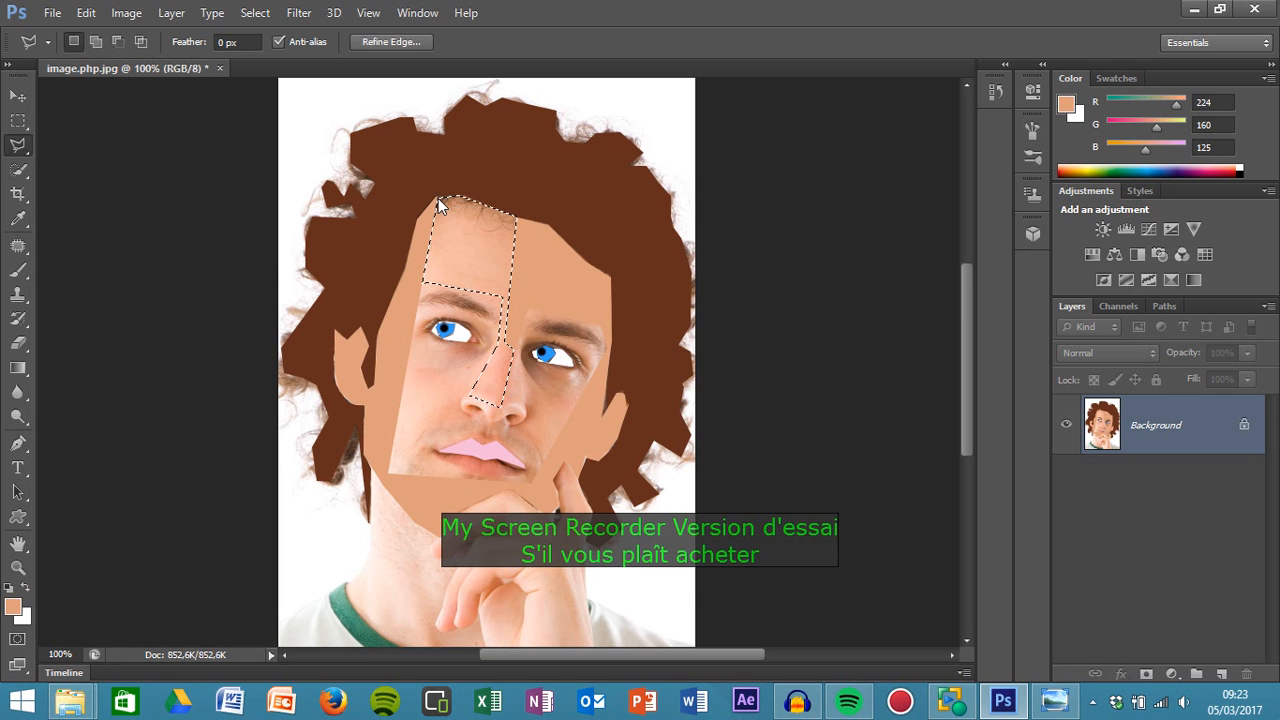
# Fill the forehead and nose selection with the skin tone using the Brush, and deselect it
pyautogui.click(18, 270)
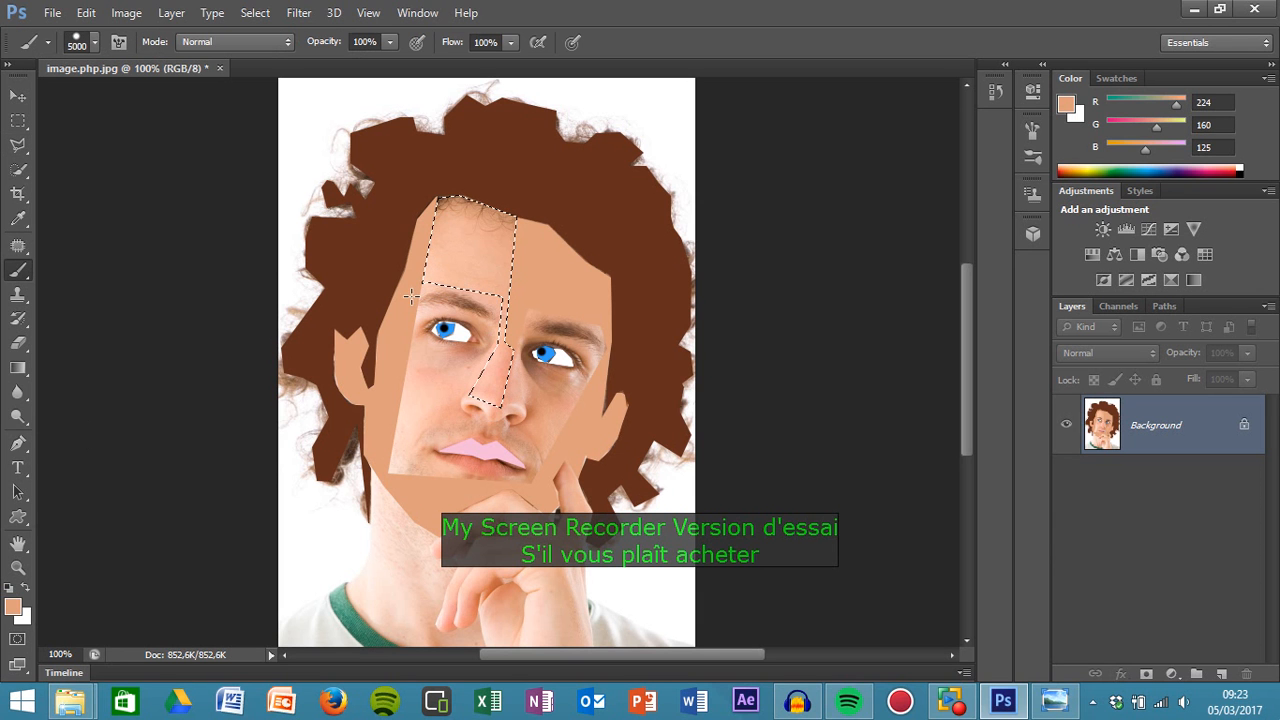
pyautogui.click(475, 243)
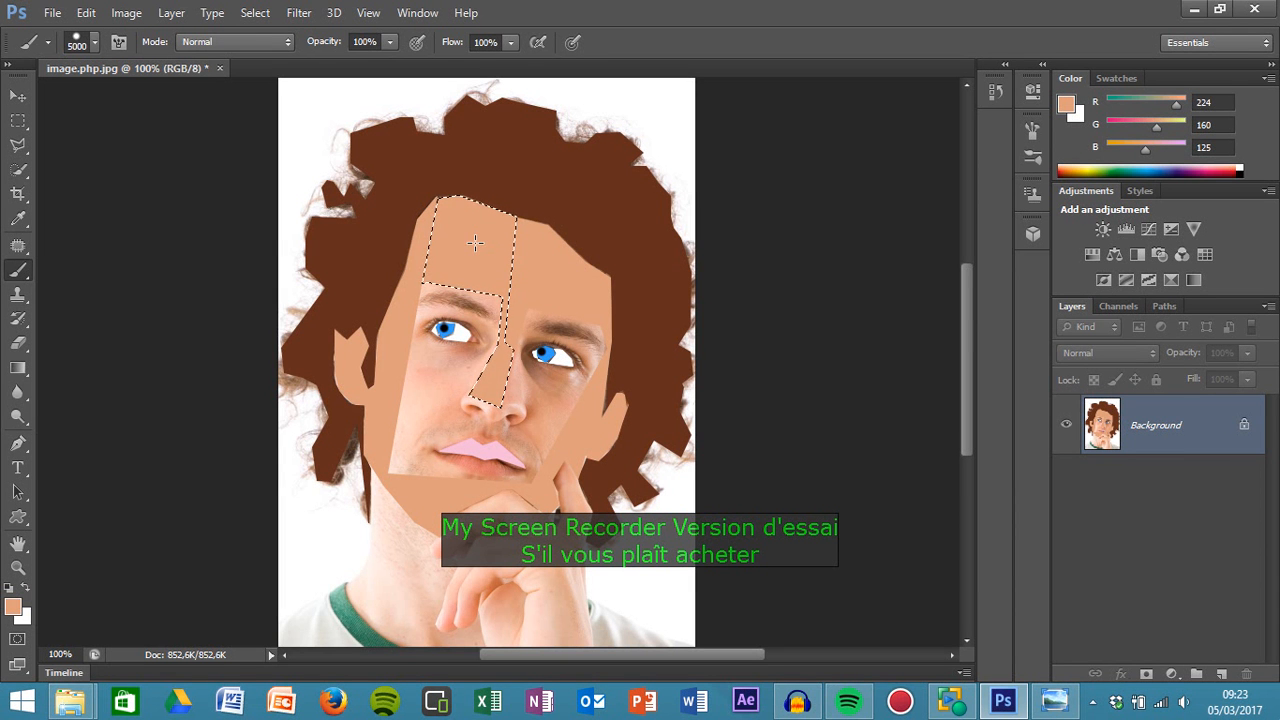
pyautogui.click(252, 12)
pyautogui.click(268, 52)
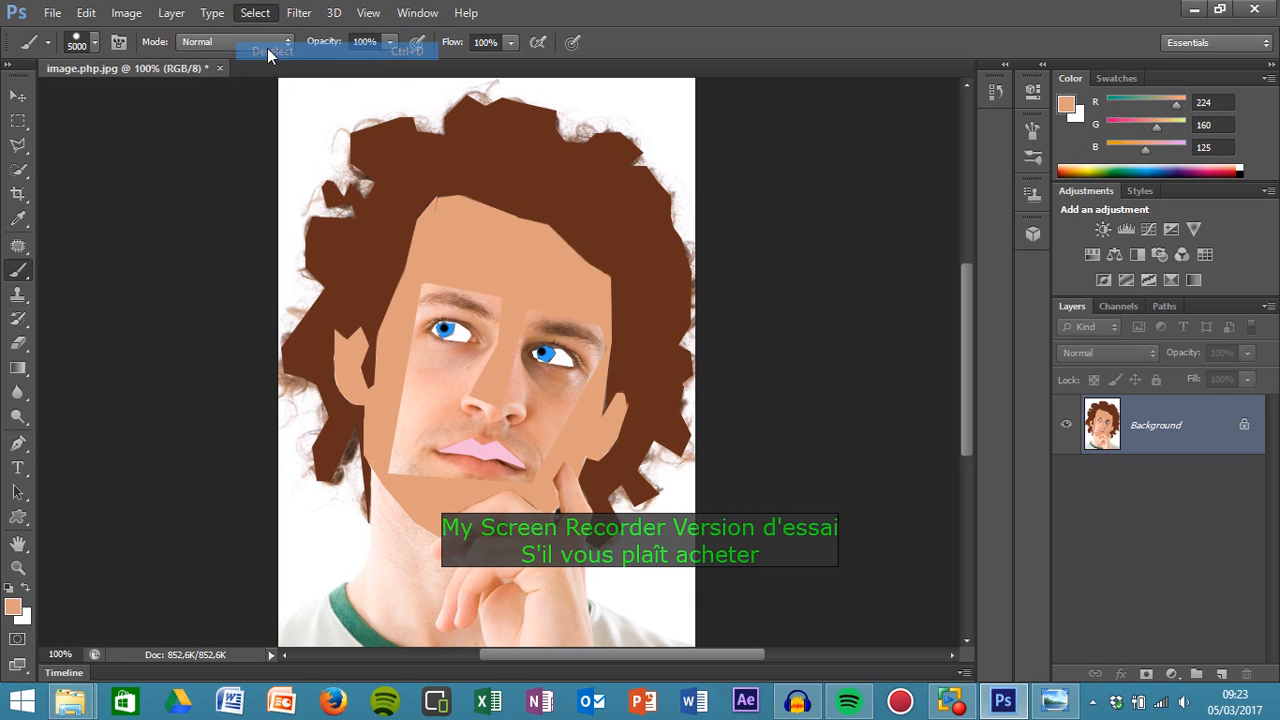
# Outline the skin around the left-hand eye and eyebrow with the Polygonal Lasso, leaving out the eye and brow
pyautogui.click(19, 145)
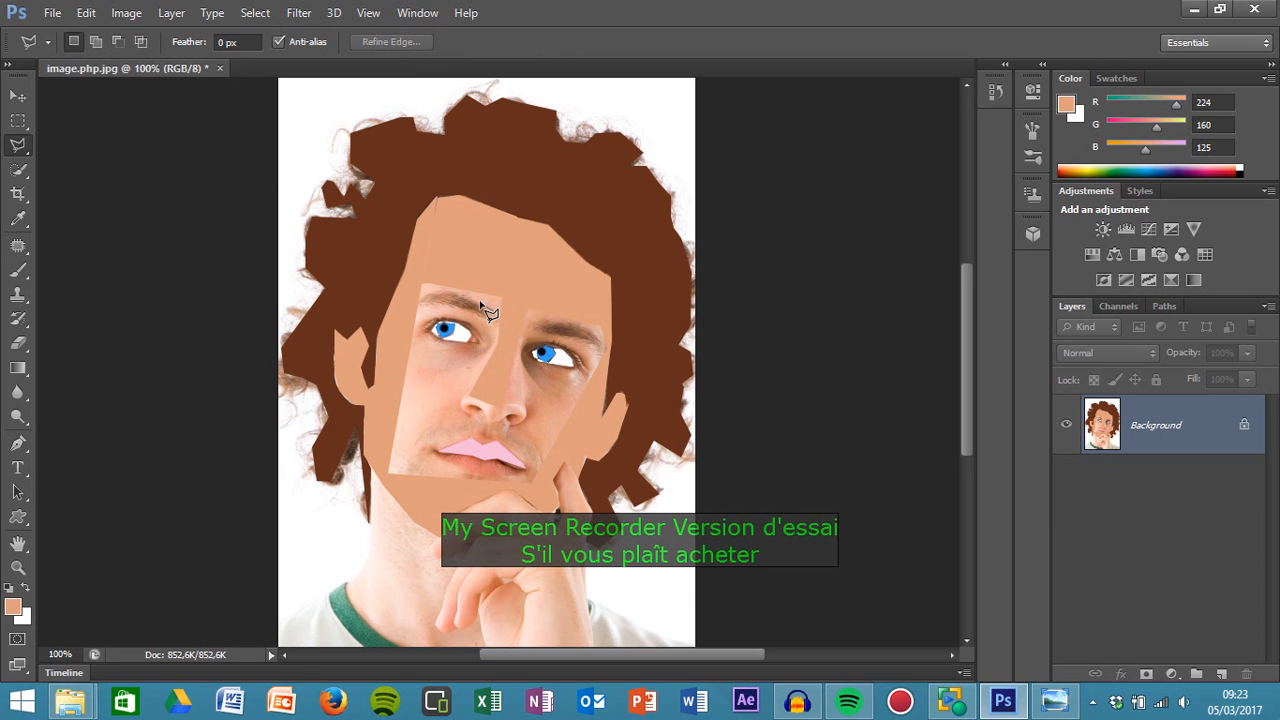
pyautogui.moveTo(460, 297)
pyautogui.mouseDown()
pyautogui.moveTo(418, 299)
pyautogui.moveTo(436, 286)
pyautogui.moveTo(511, 297)
pyautogui.moveTo(491, 358)
pyautogui.moveTo(413, 357)
pyautogui.moveTo(401, 350)
pyautogui.moveTo(411, 353)
pyautogui.moveTo(418, 310)
pyautogui.mouseUp()
pyautogui.click(419, 325)
pyautogui.click(421, 337)
pyautogui.click(495, 318)
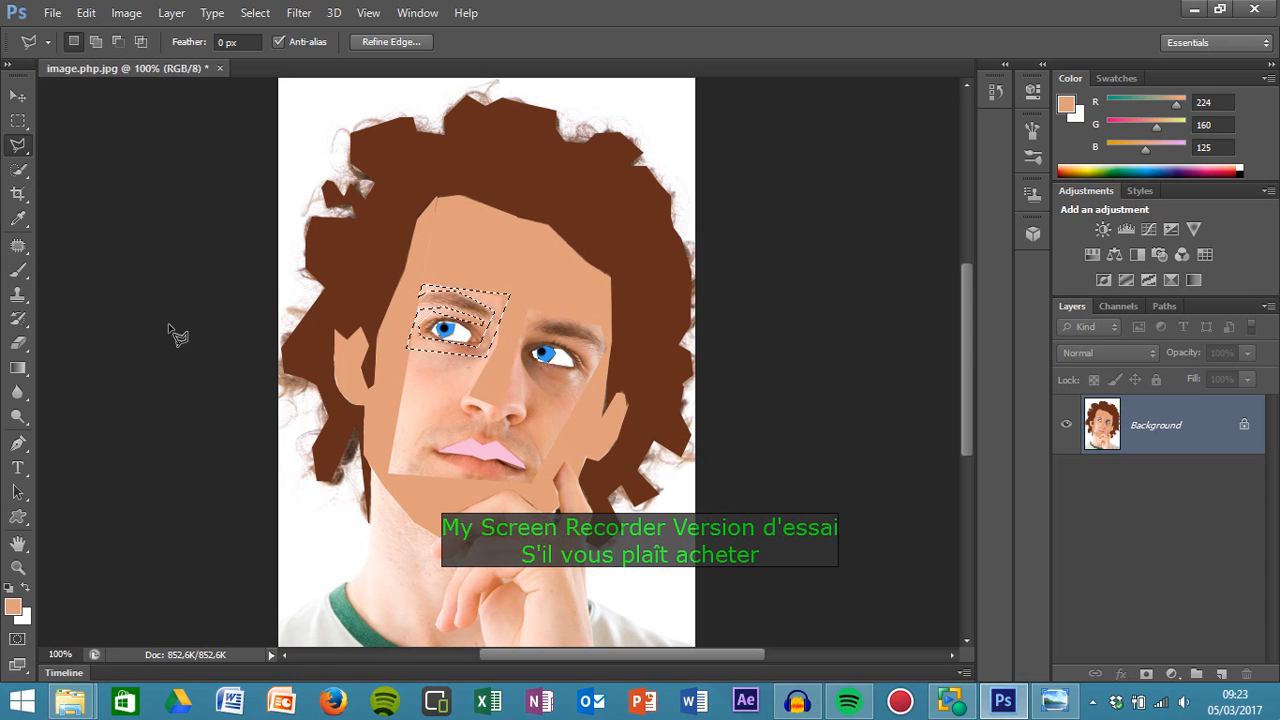
# Paint the selected skin around the left-hand eye with the skin tone, and deselect it
pyautogui.click(18, 270)
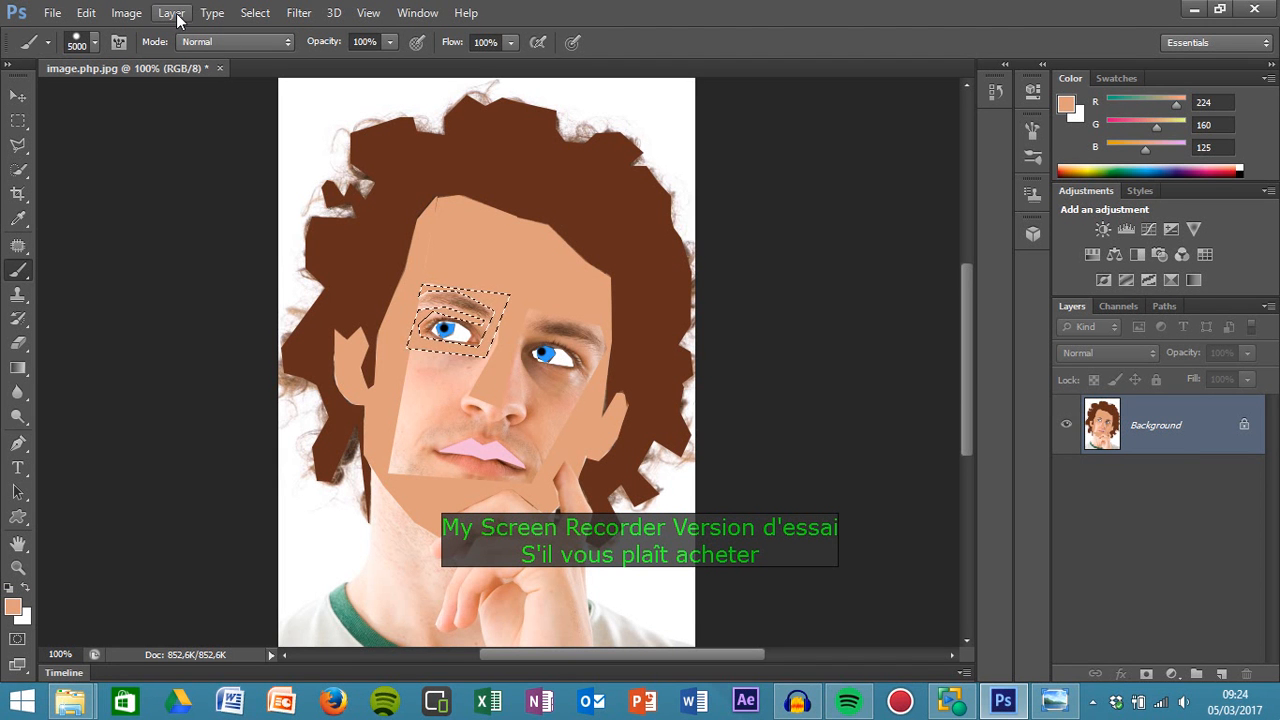
pyautogui.click(255, 13)
pyautogui.click(257, 52)
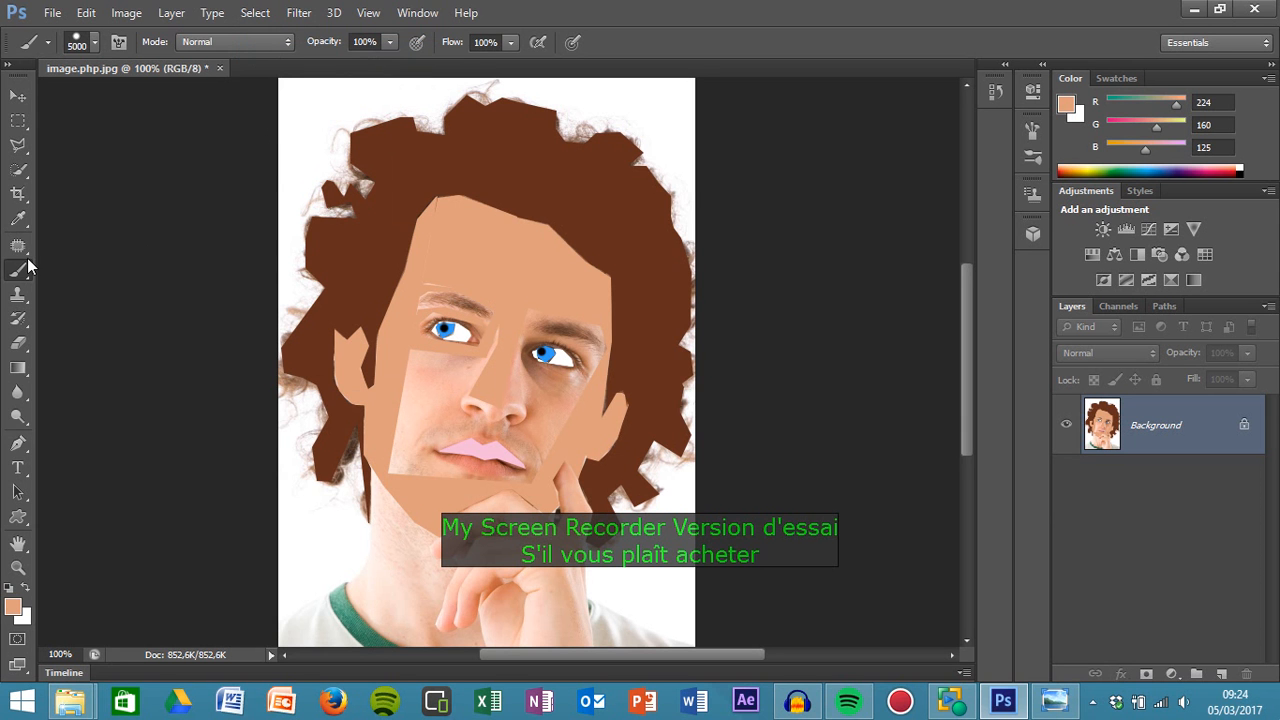
# Paint the skin tone over the cheeks, nose bridge and skin around the eyes with a 33 px brush, undoing a stray stroke
pyautogui.click(93, 42)
pyautogui.moveTo(95, 99); pyautogui.dragTo(57, 102)
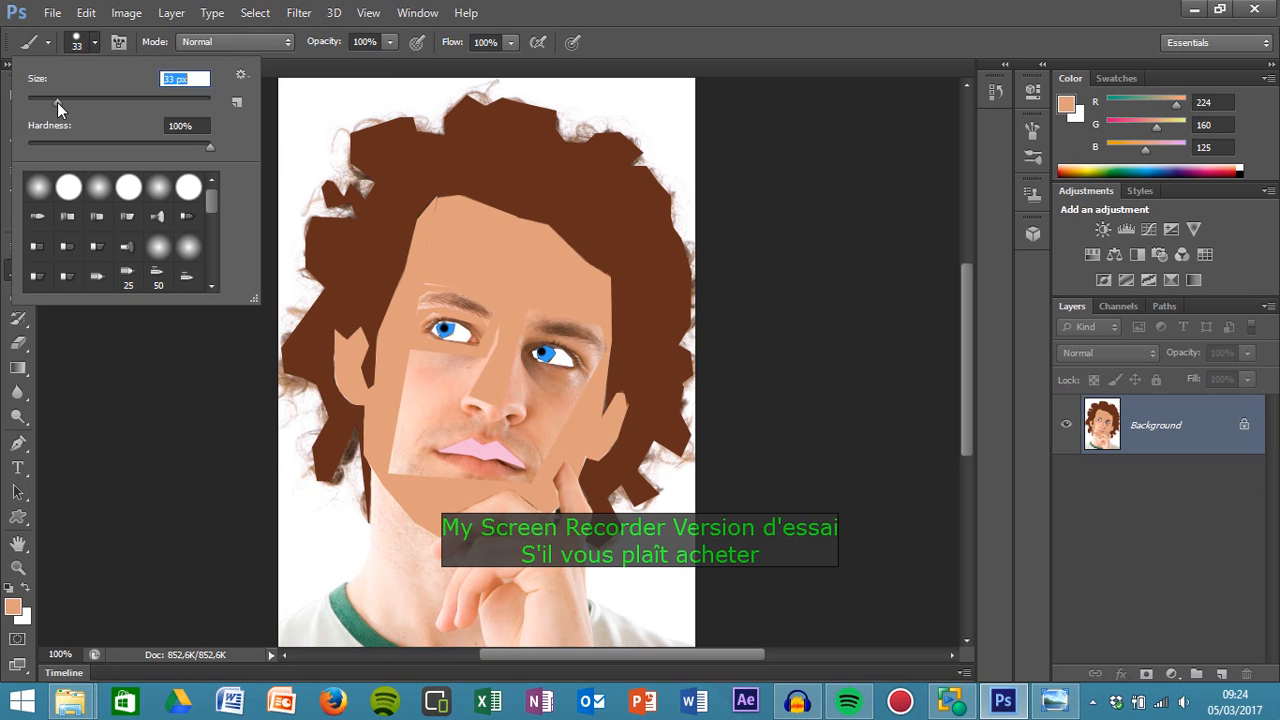
pyautogui.click(441, 220)
pyautogui.moveTo(441, 220)
pyautogui.mouseDown()
pyautogui.moveTo(429, 251)
pyautogui.moveTo(482, 270)
pyautogui.moveTo(429, 271)
pyautogui.moveTo(414, 286)
pyautogui.moveTo(408, 317)
pyautogui.moveTo(417, 329)
pyautogui.moveTo(423, 289)
pyautogui.moveTo(423, 331)
pyautogui.moveTo(399, 476)
pyautogui.moveTo(426, 363)
pyautogui.moveTo(470, 366)
pyautogui.moveTo(494, 337)
pyautogui.mouseUp()
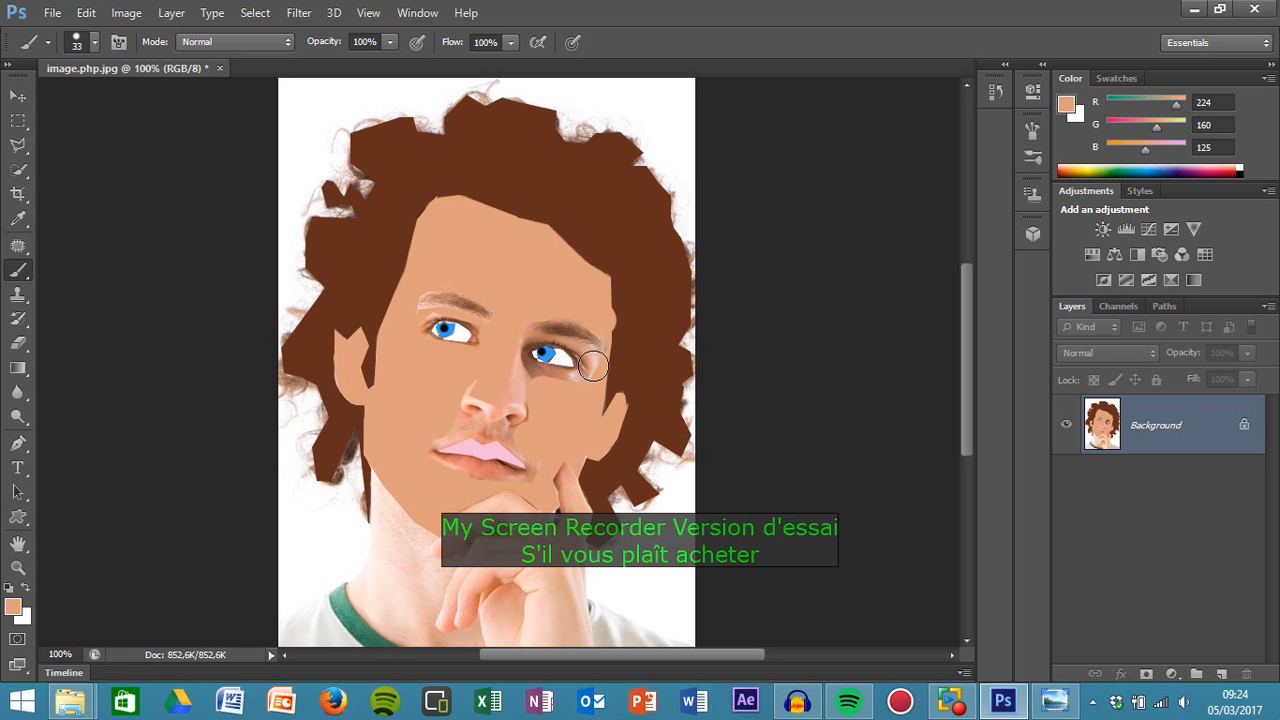
pyautogui.moveTo(599, 371); pyautogui.dragTo(565, 396)
pyautogui.hotkey('ctrl', 'z')
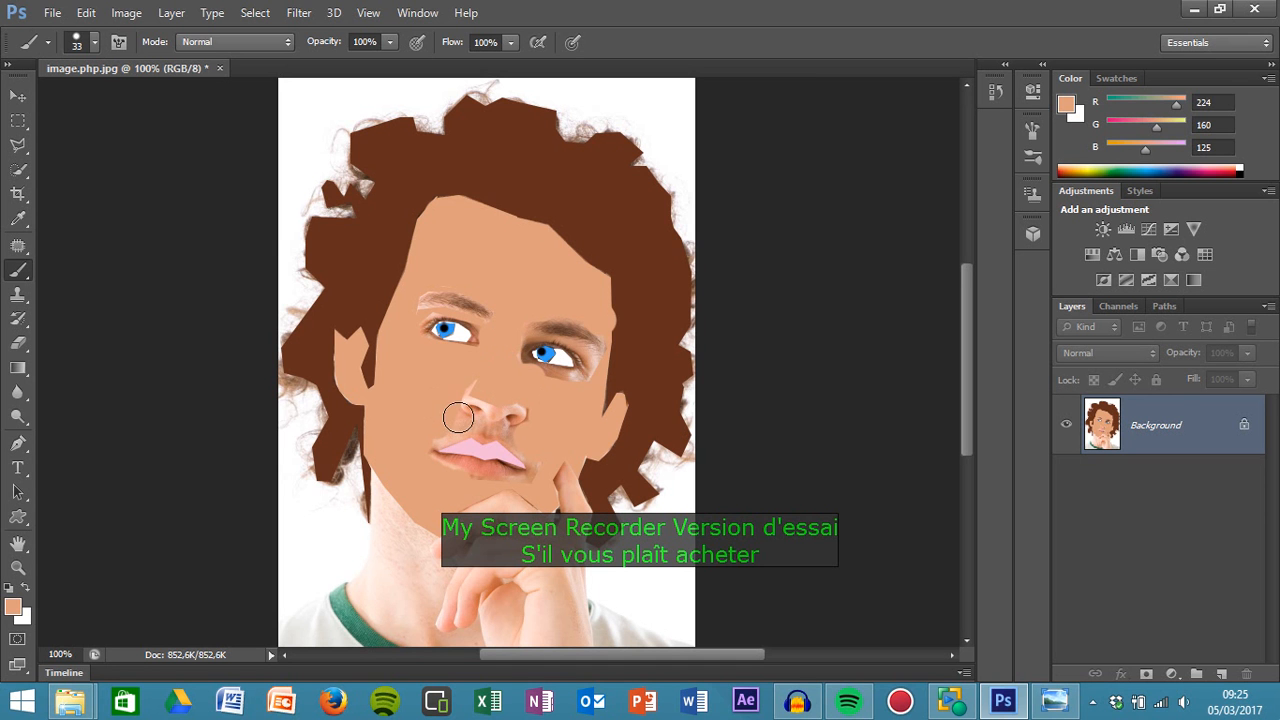
# Reduce the brush to 15 px and paint the skin tone around the nostrils and above the upper lip
pyautogui.click(99, 47)
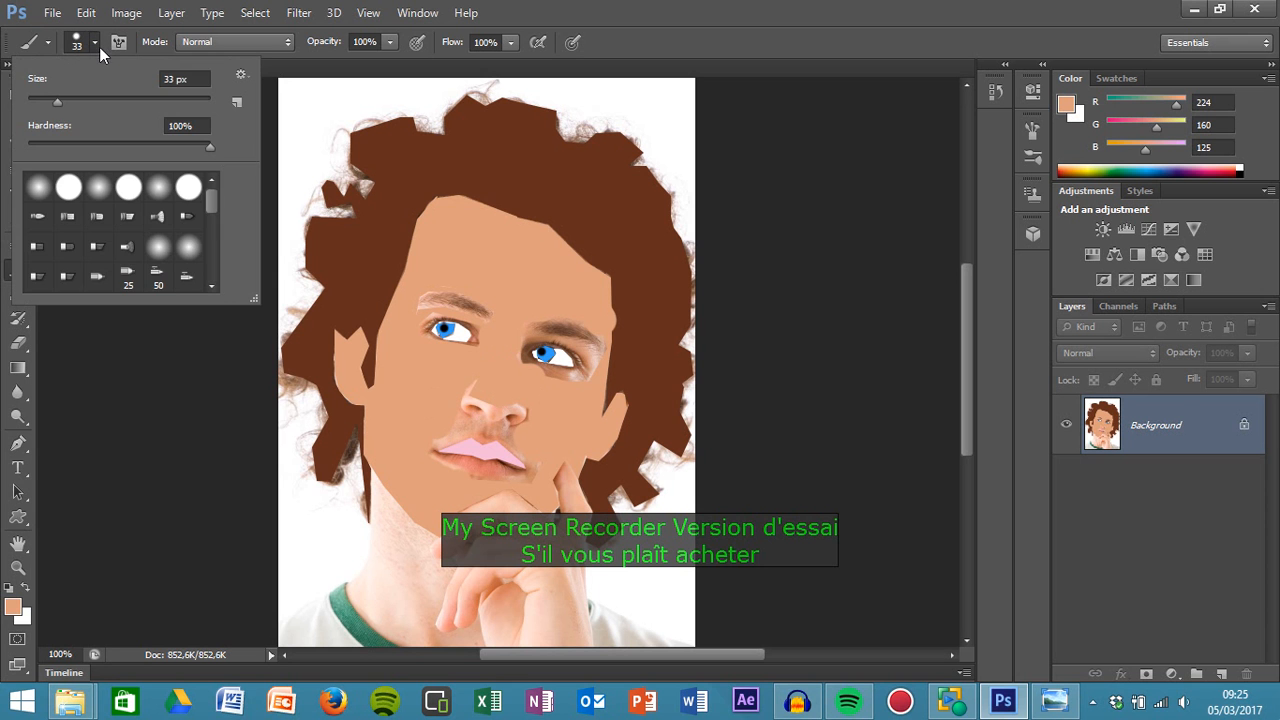
pyautogui.moveTo(48, 98); pyautogui.dragTo(41, 96)
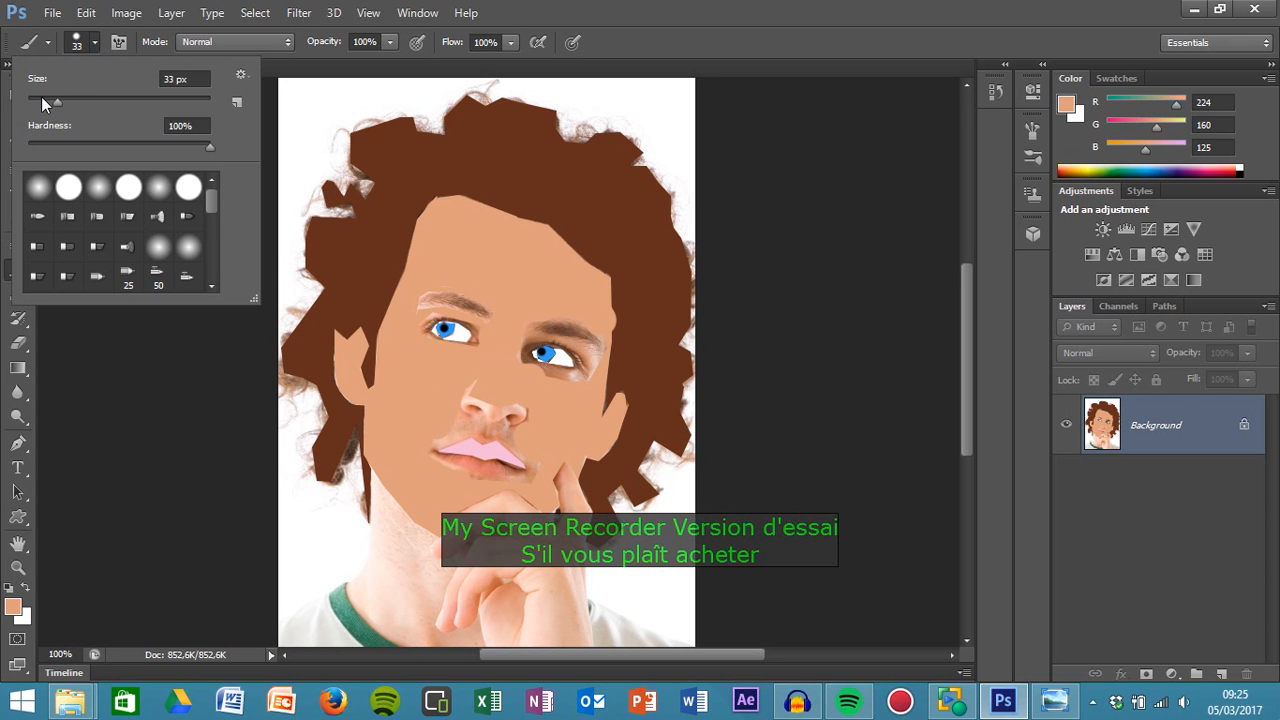
pyautogui.click(455, 427)
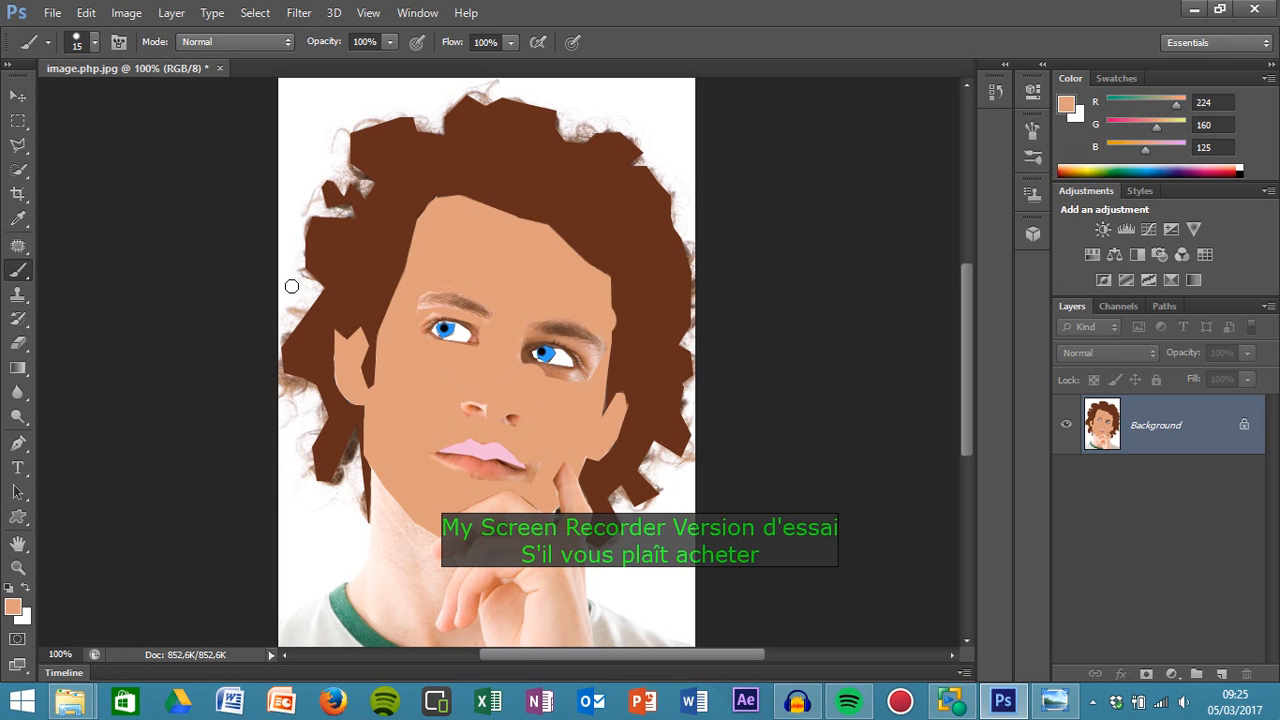
# Set the foreground colour to near-black, RGB 13, 12, 11
pyautogui.click(13, 606)
pyautogui.click(812, 352)
pyautogui.click(1212, 112)
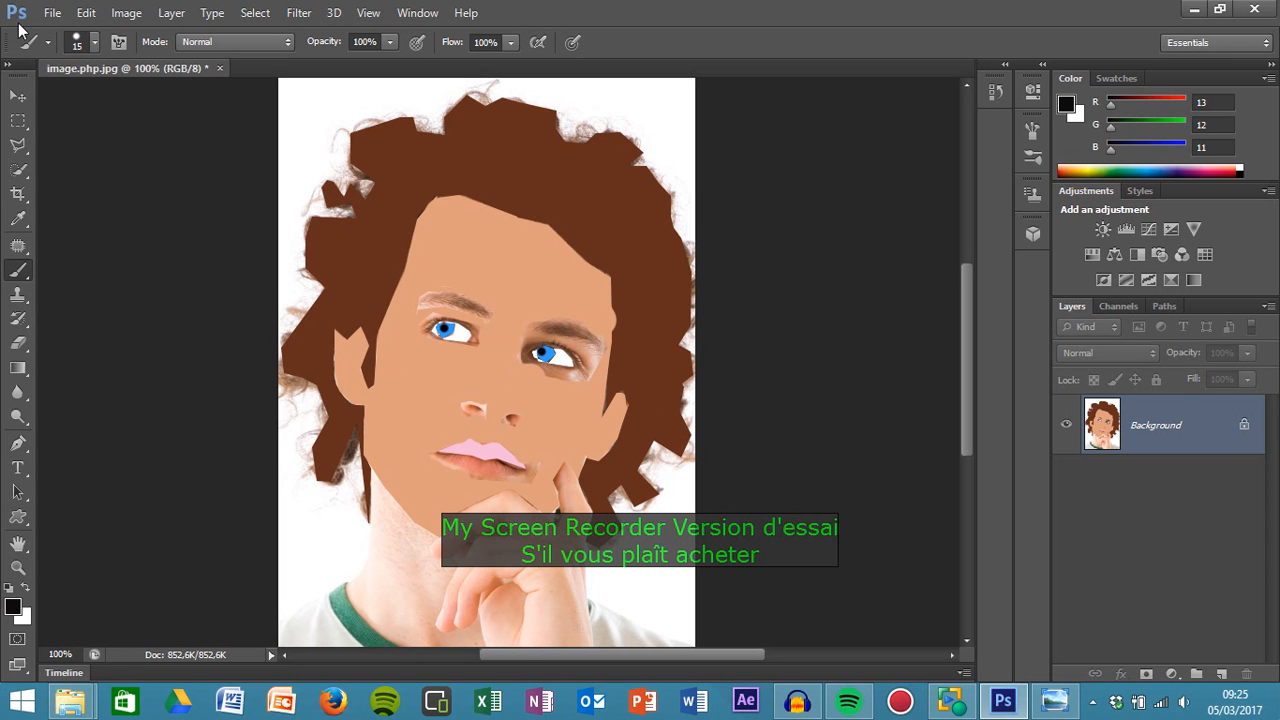
# Switch to a soft round brush with 0% hardness and 8 px size, and try a short stroke on the nose
pyautogui.click(94, 44)
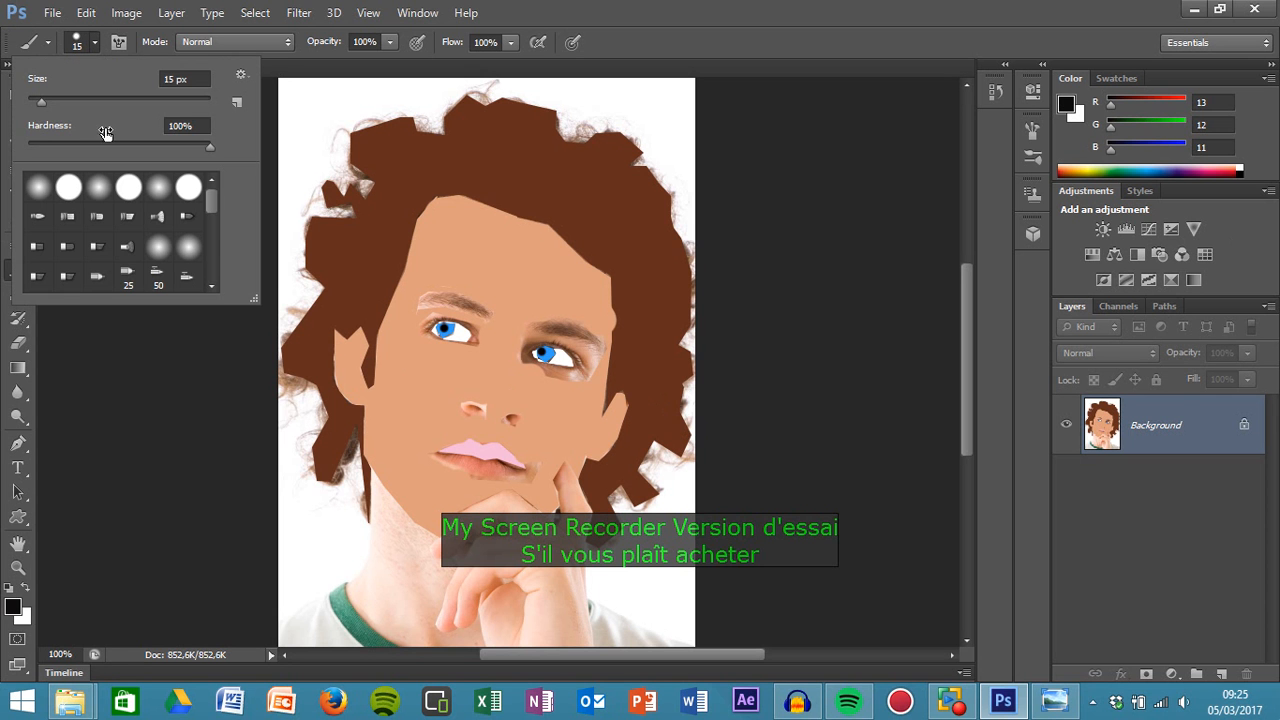
pyautogui.click(94, 193)
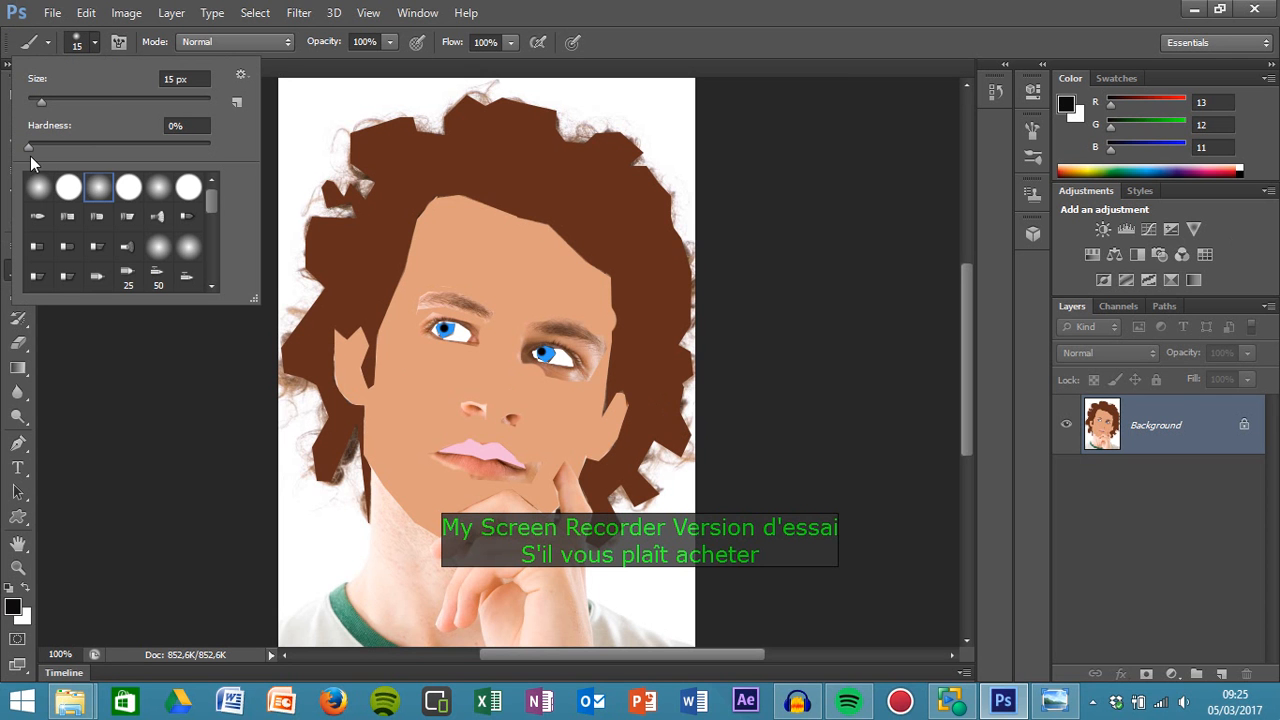
pyautogui.moveTo(41, 102); pyautogui.dragTo(34, 102)
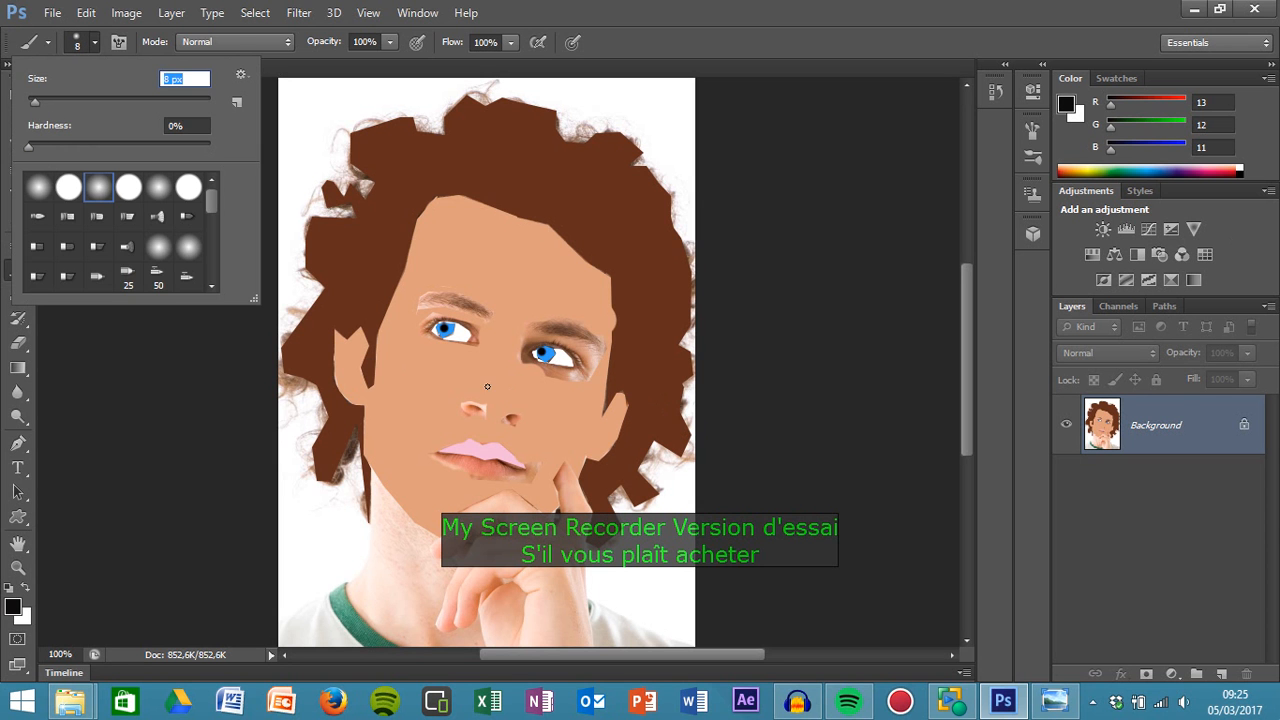
pyautogui.moveTo(473, 388); pyautogui.dragTo(479, 378)
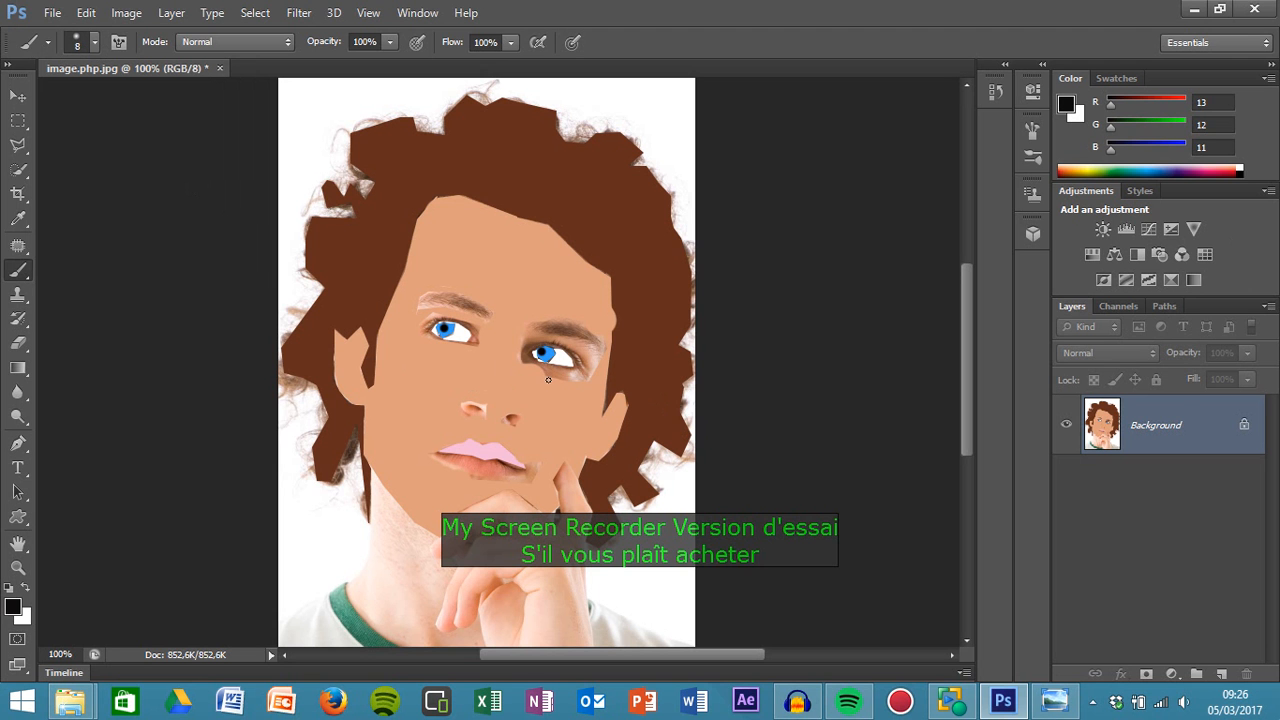
# Set the foreground colour to skin tone RGB 224, 160, 125 by sampling the painted forehead, and activate the Zoom tool
pyautogui.click(13, 606)
pyautogui.click(492, 247)
pyautogui.click(1241, 118)
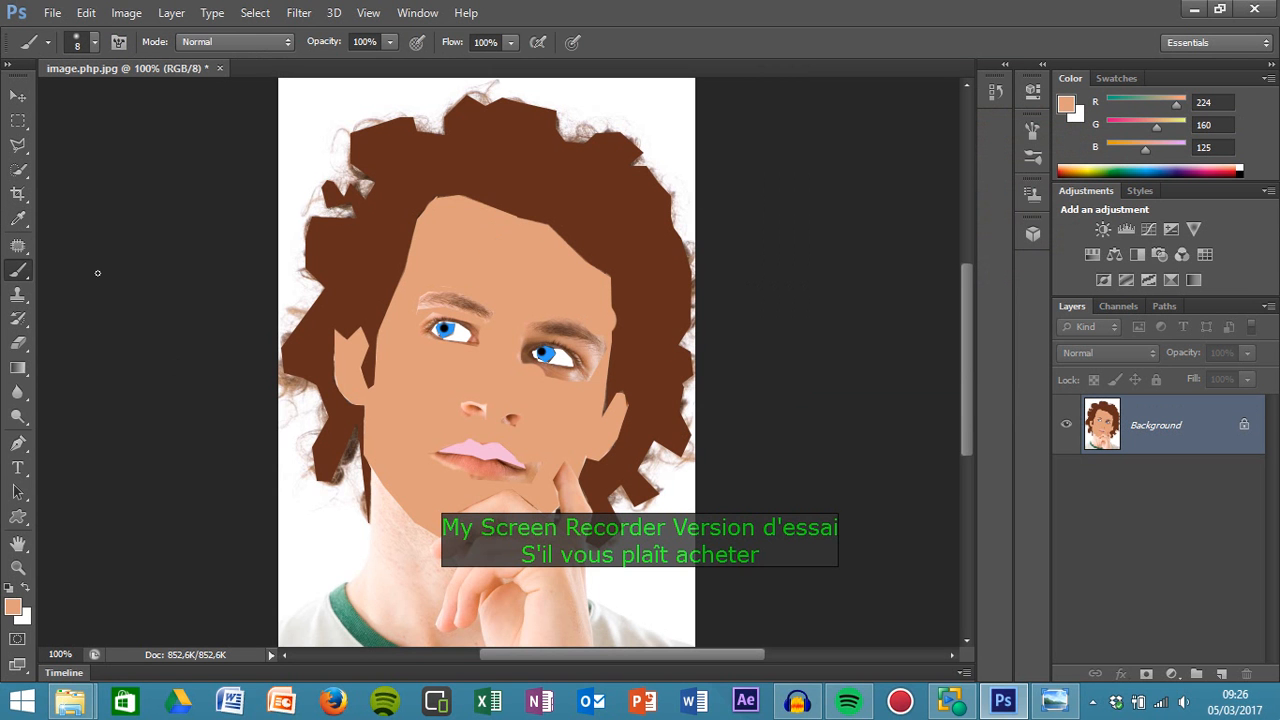
pyautogui.click(18, 567)
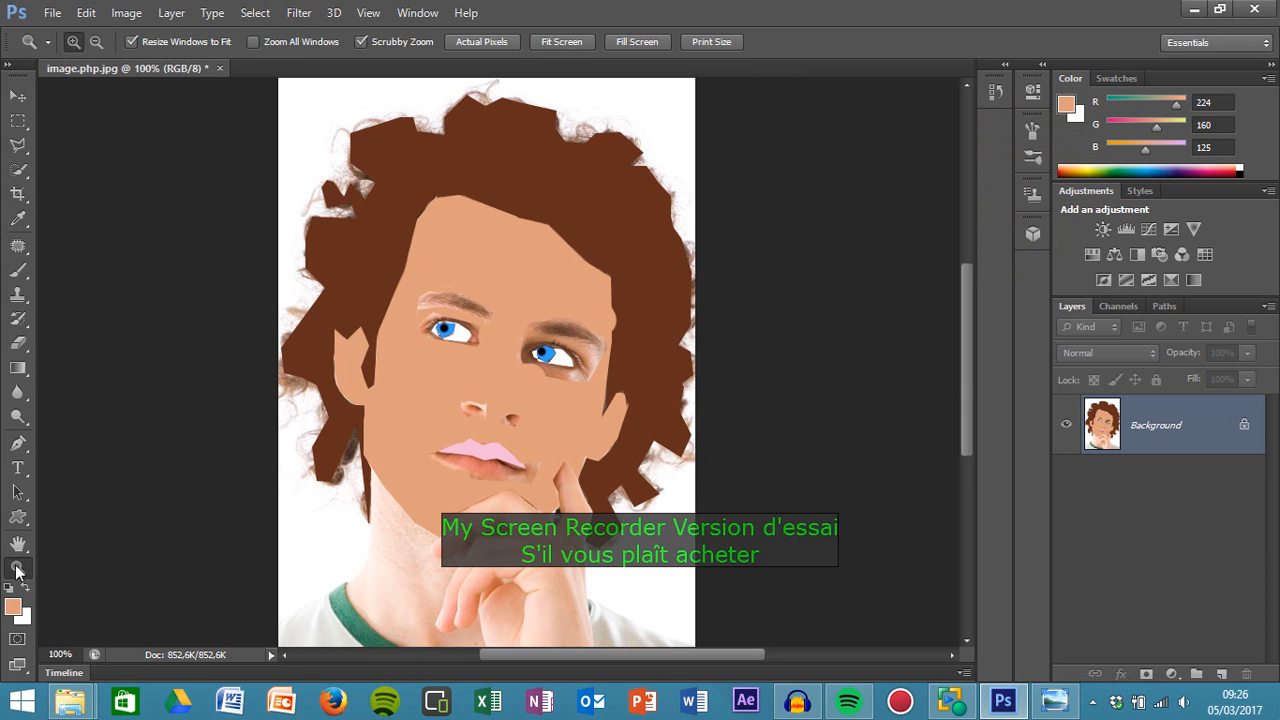
# Select the shaded skin around the eye on the image's right with the Polygonal Lasso, leaving out the eye and eyebrow
pyautogui.click(522, 356)
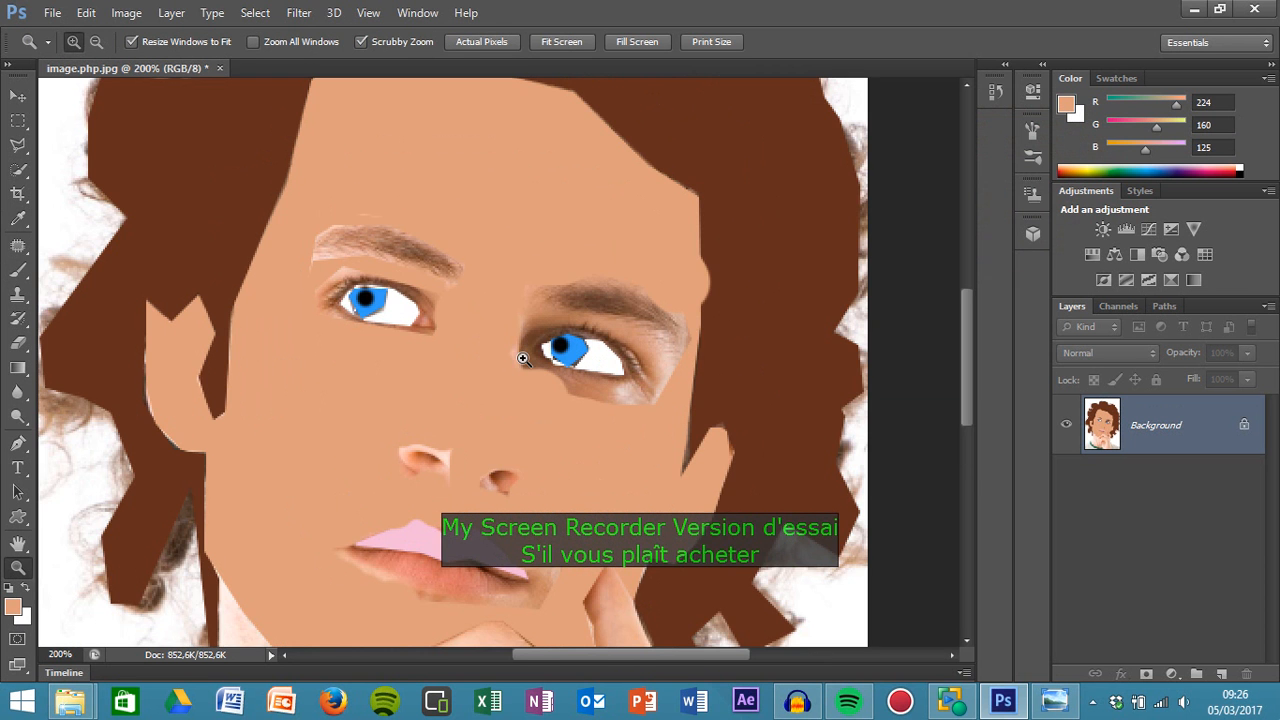
pyautogui.click(591, 395)
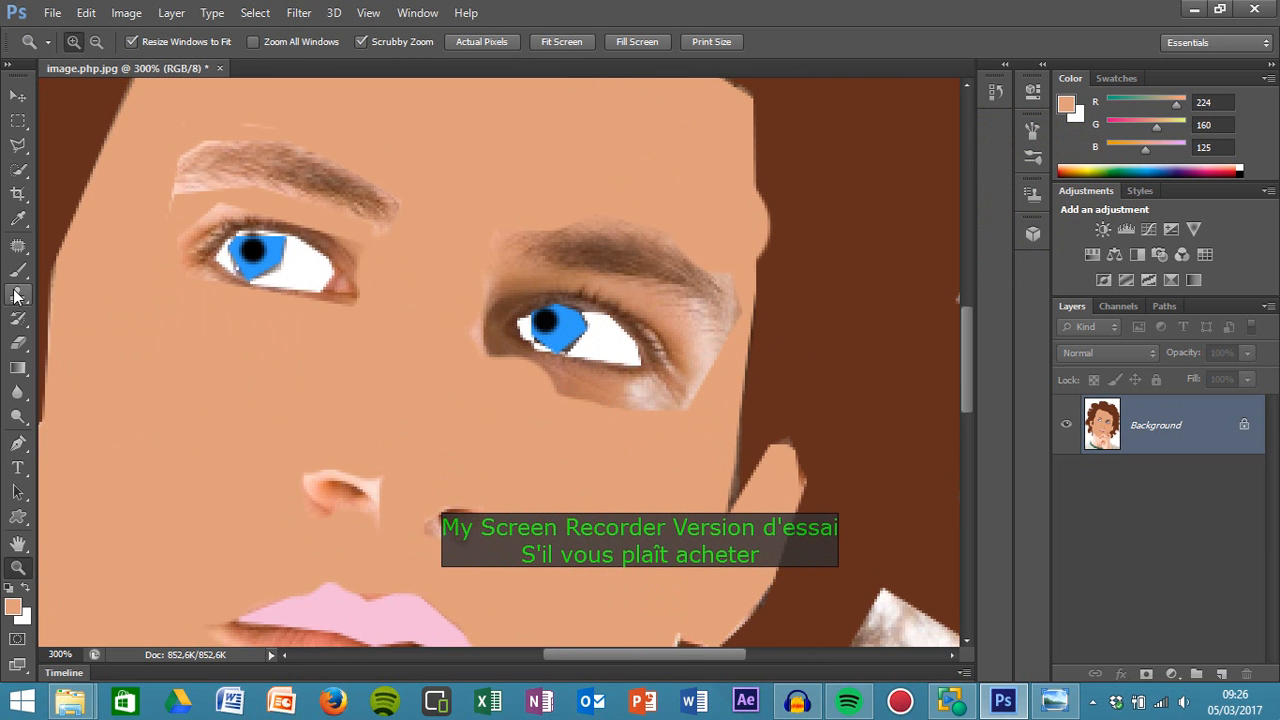
pyautogui.click(18, 145)
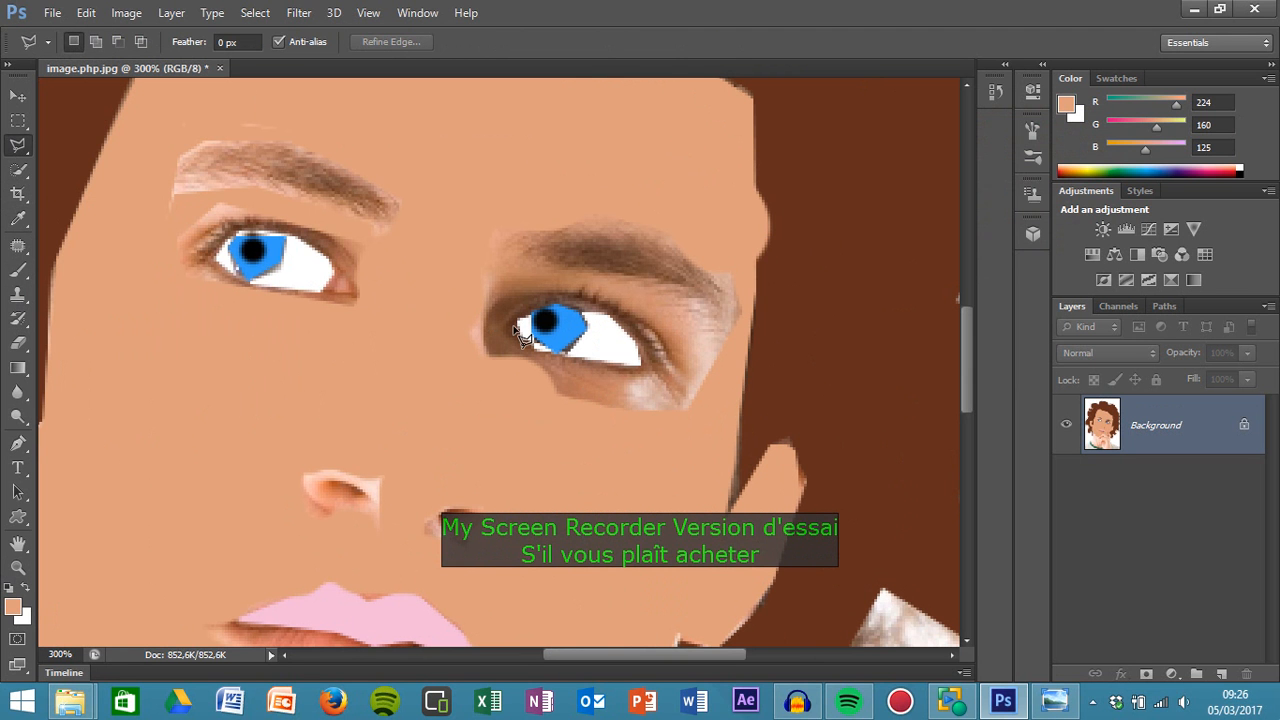
pyautogui.click(718, 275)
pyautogui.click(730, 299)
pyautogui.click(711, 311)
pyautogui.click(510, 229)
pyautogui.click(490, 232)
pyautogui.click(481, 291)
pyautogui.click(461, 343)
pyautogui.click(578, 412)
pyautogui.click(722, 416)
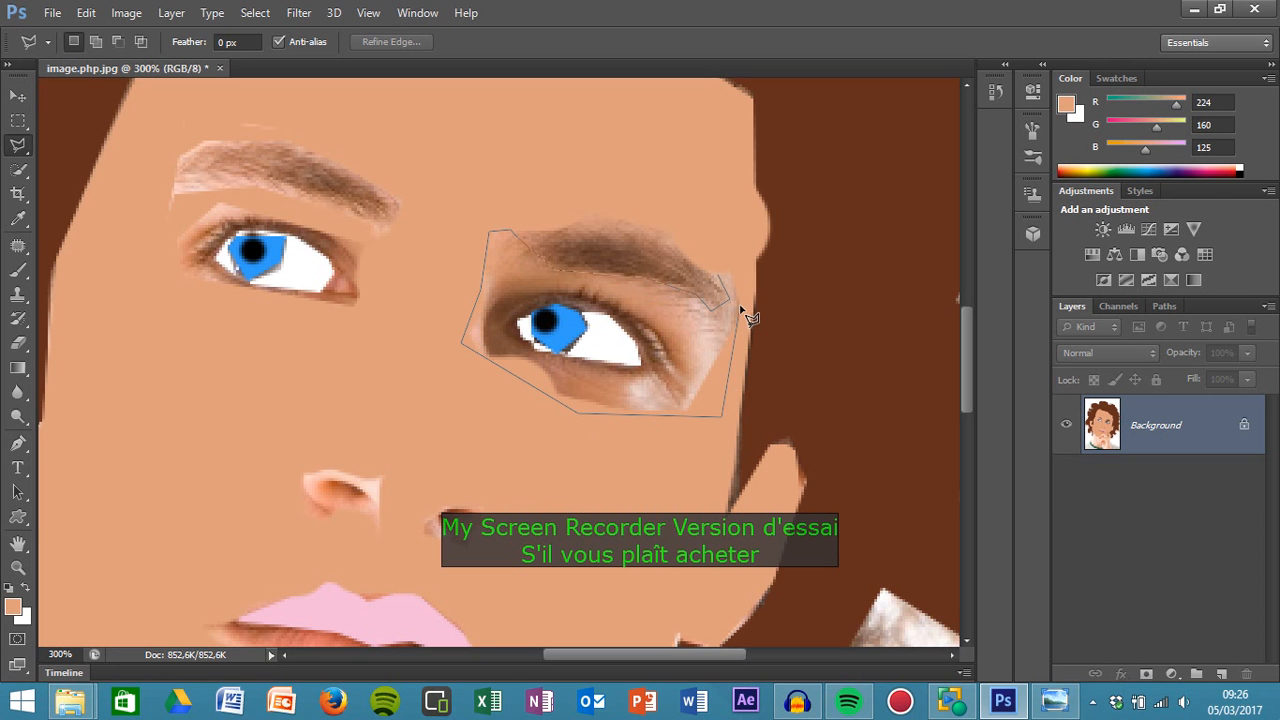
pyautogui.click(738, 307)
pyautogui.click(710, 322)
pyautogui.click(501, 320)
pyautogui.click(553, 290)
pyautogui.click(668, 352)
pyautogui.click(736, 303)
pyautogui.click(722, 286)
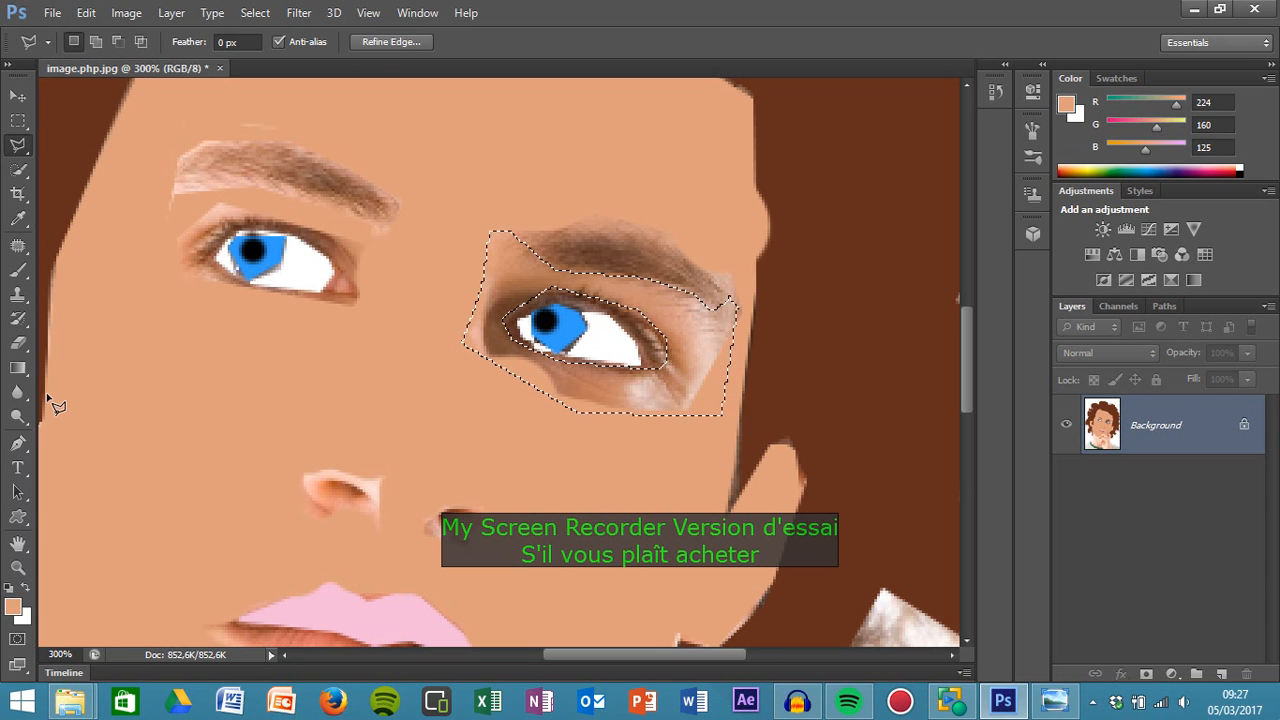
# Paint the selected skin around the eye in the skin tone with a hard 5000 px brush, and deselect
pyautogui.click(17, 271)
pyautogui.click(89, 44)
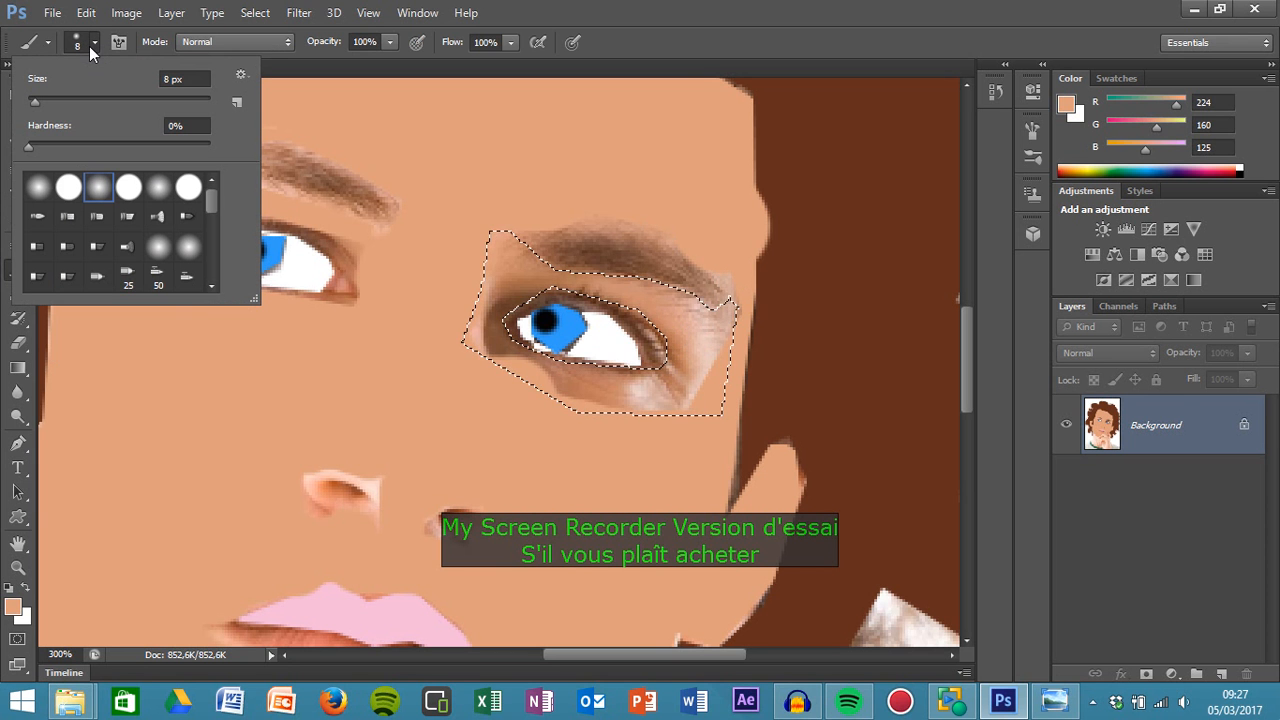
pyautogui.click(67, 187)
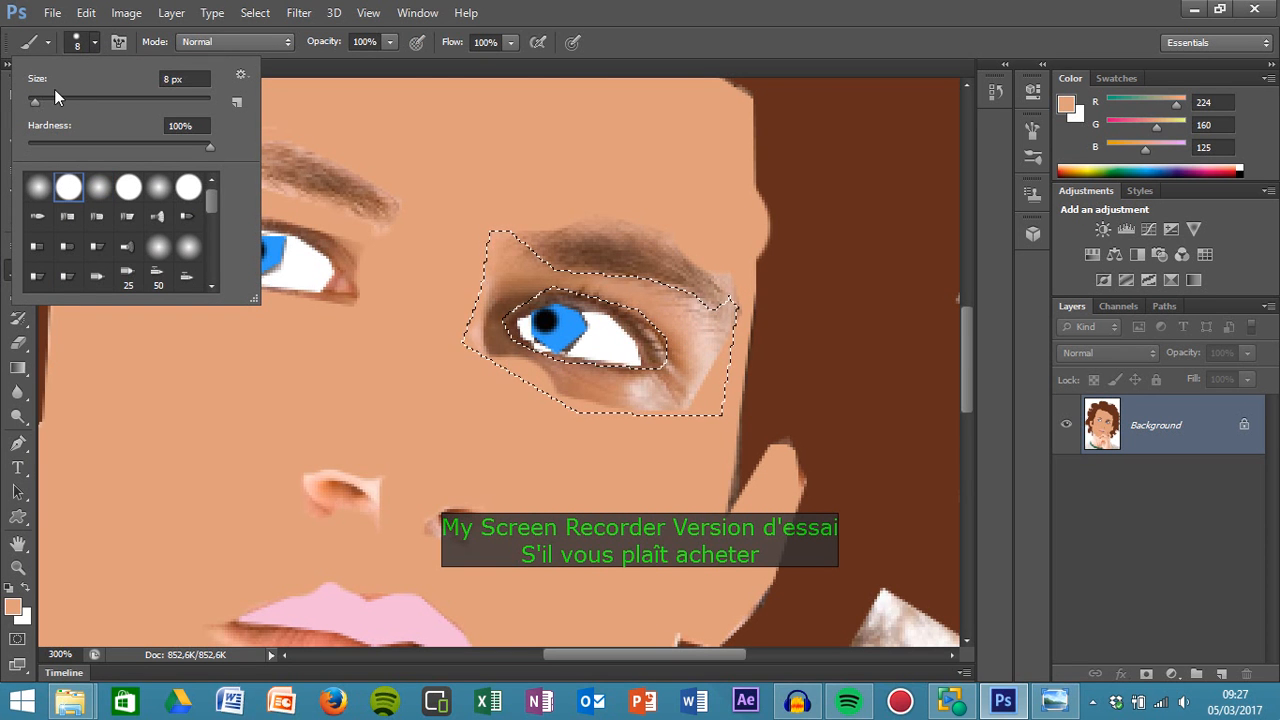
pyautogui.moveTo(35, 104); pyautogui.dragTo(266, 138)
pyautogui.click(693, 385)
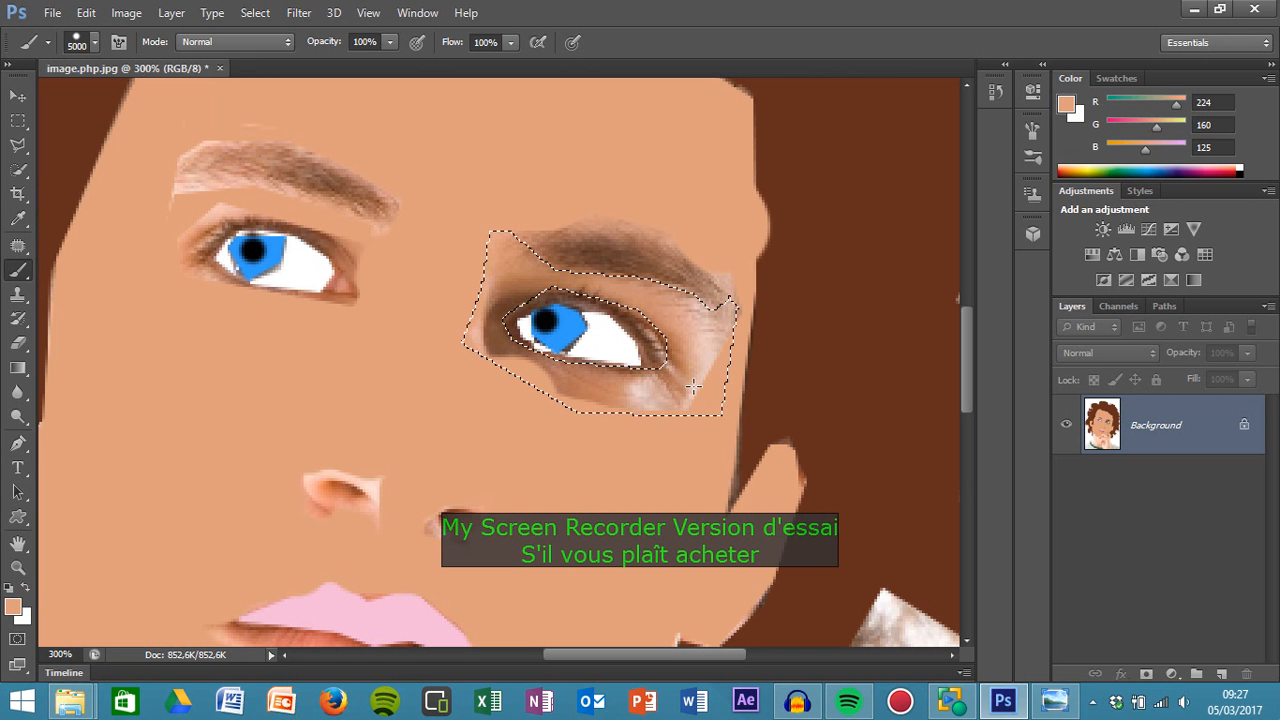
pyautogui.click(693, 386)
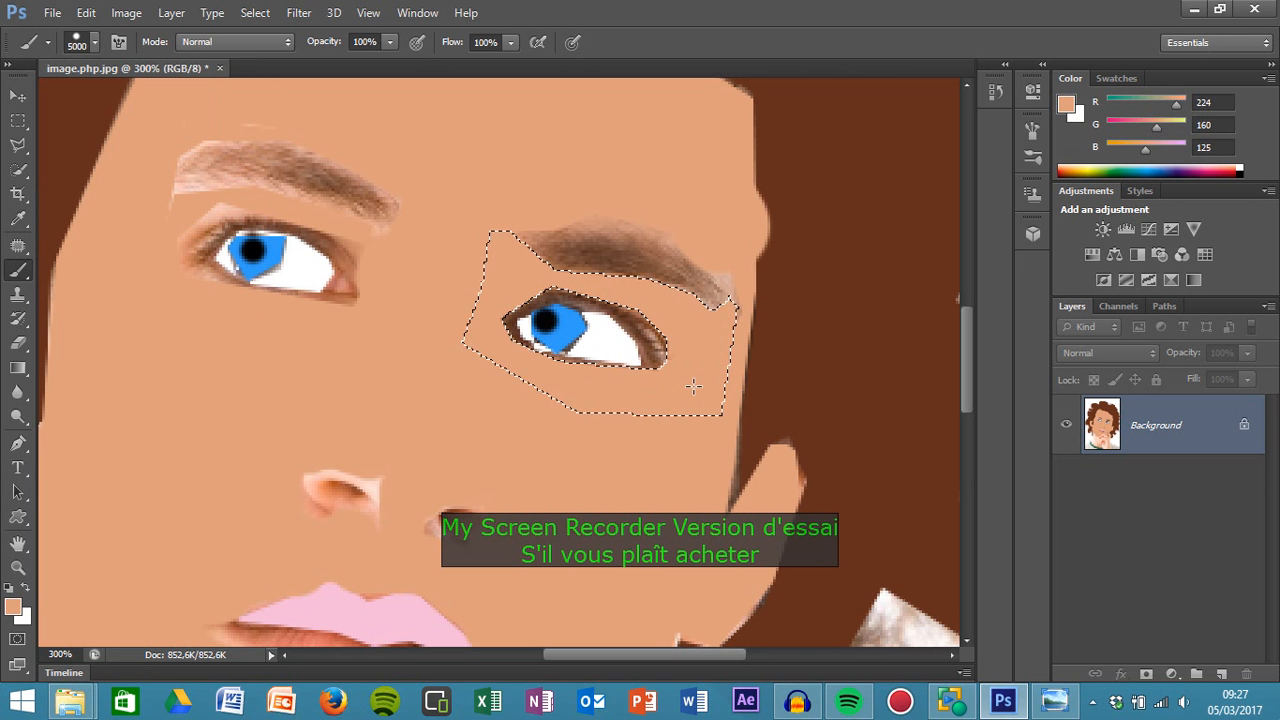
pyautogui.click(255, 12)
pyautogui.click(271, 51)
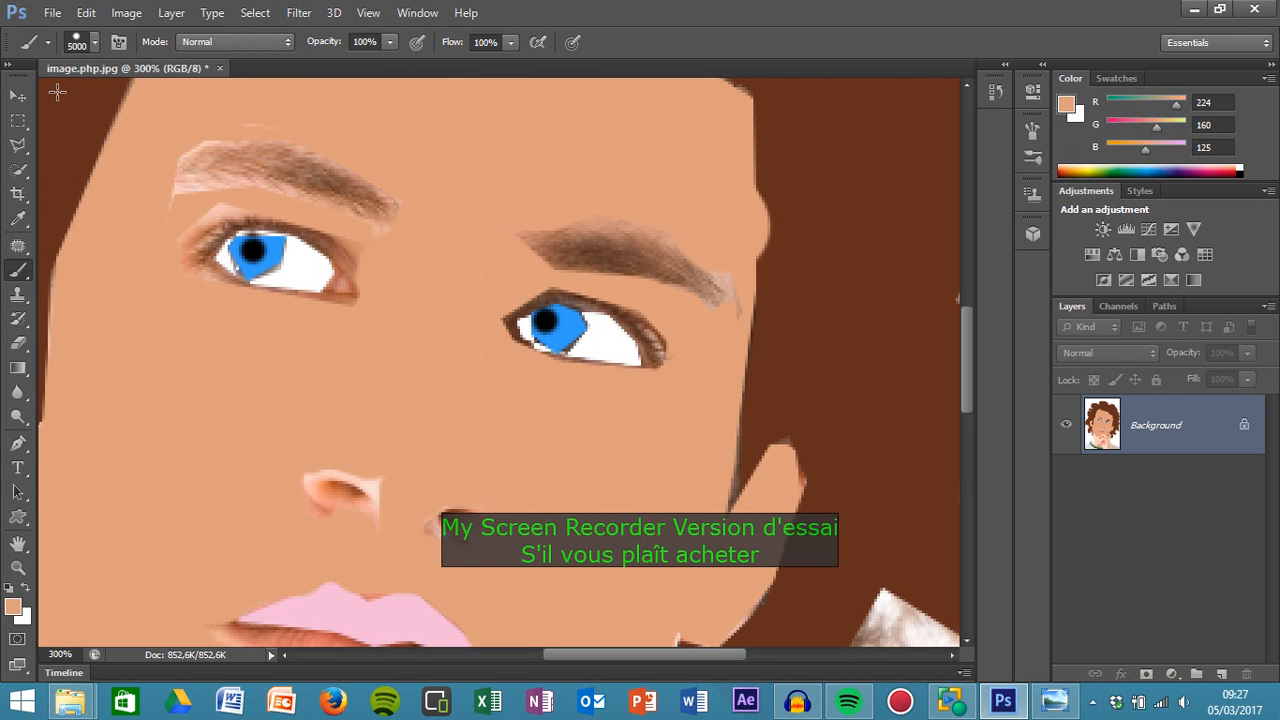
# Reduce the hard brush to 6 px and paint skin tone around the image's left eye, the left eyebrow's edge and the left nostril
pyautogui.click(94, 44)
pyautogui.moveTo(213, 107); pyautogui.dragTo(49, 103)
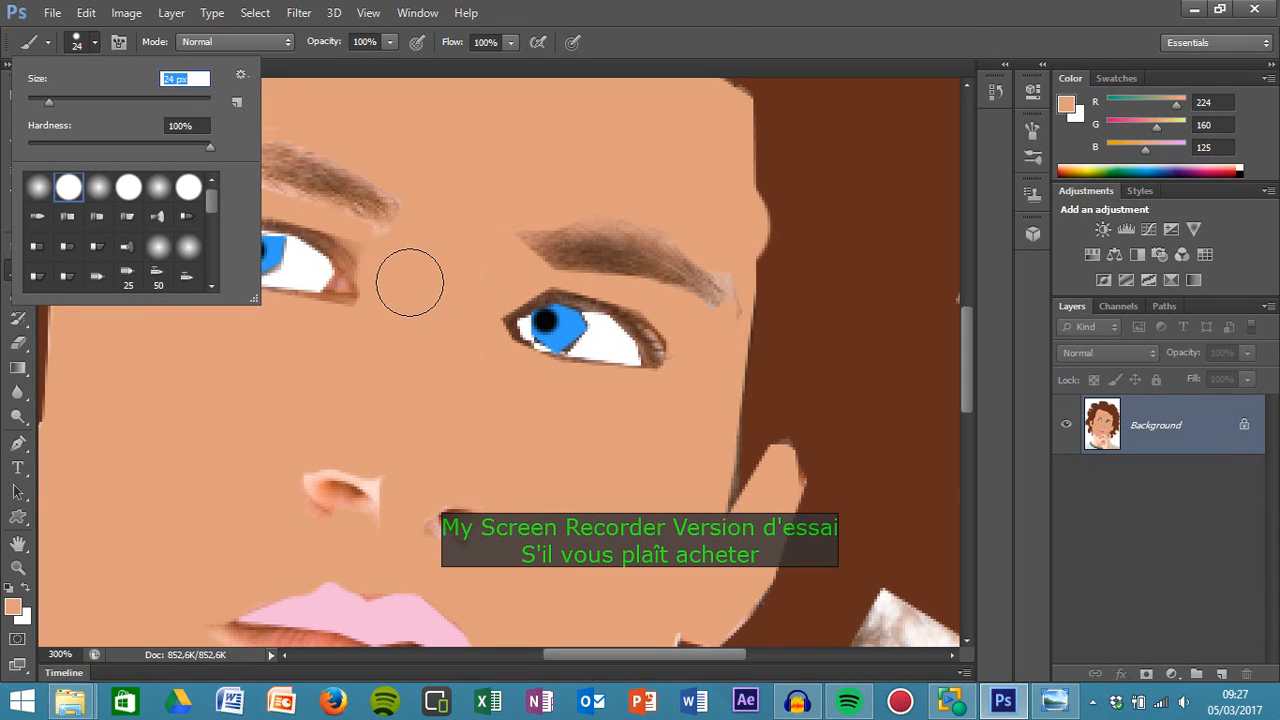
pyautogui.moveTo(40, 104); pyautogui.dragTo(33, 102)
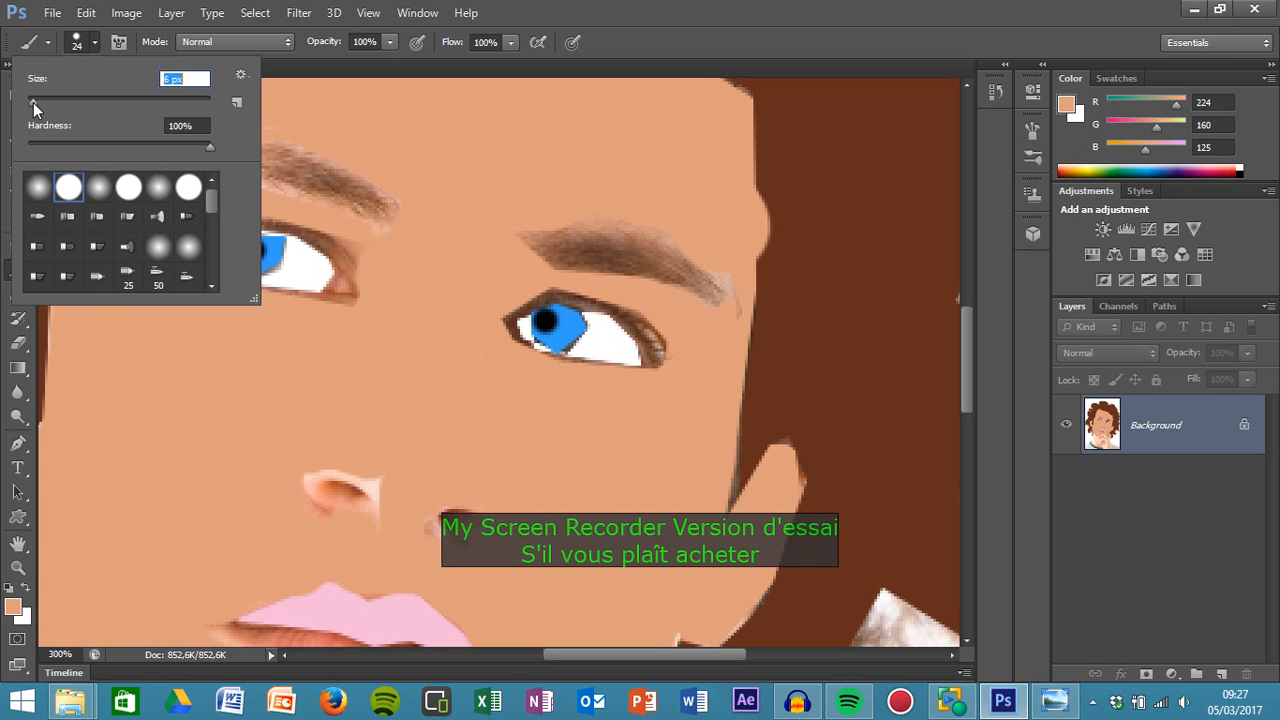
pyautogui.click(358, 264)
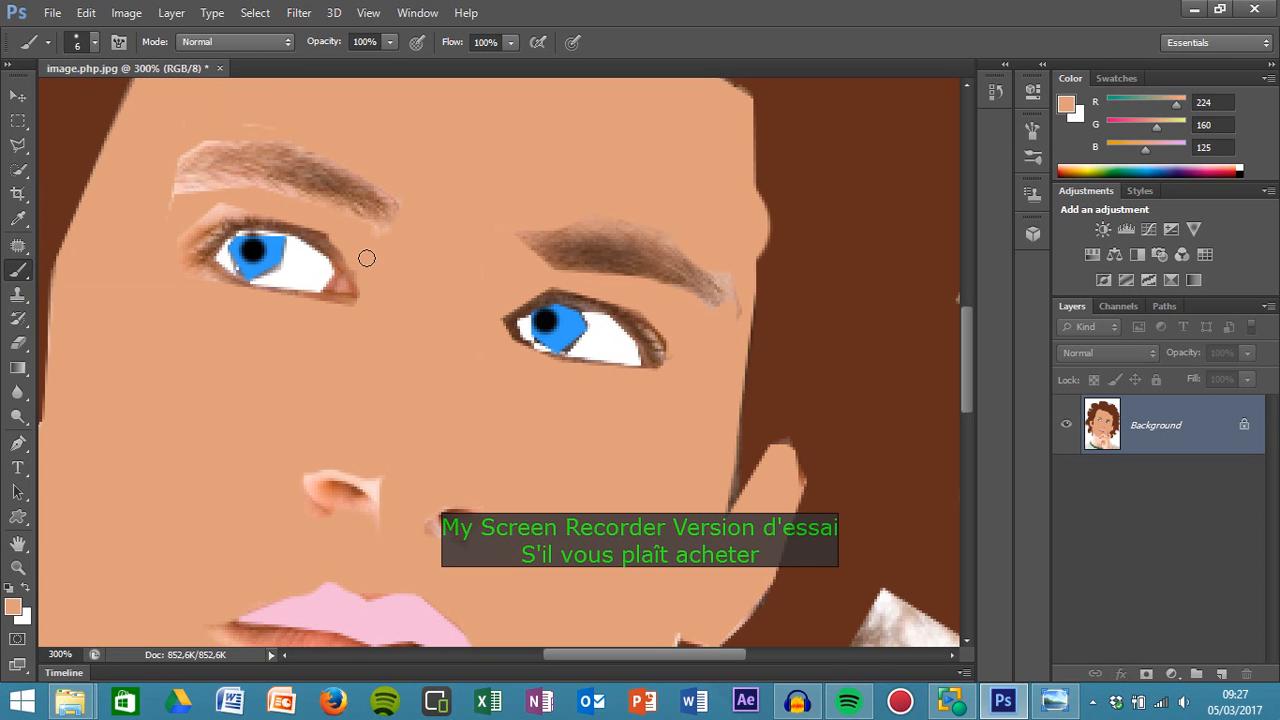
pyautogui.click(325, 230)
pyautogui.moveTo(214, 203)
pyautogui.mouseDown()
pyautogui.moveTo(169, 253)
pyautogui.moveTo(237, 201)
pyautogui.mouseUp()
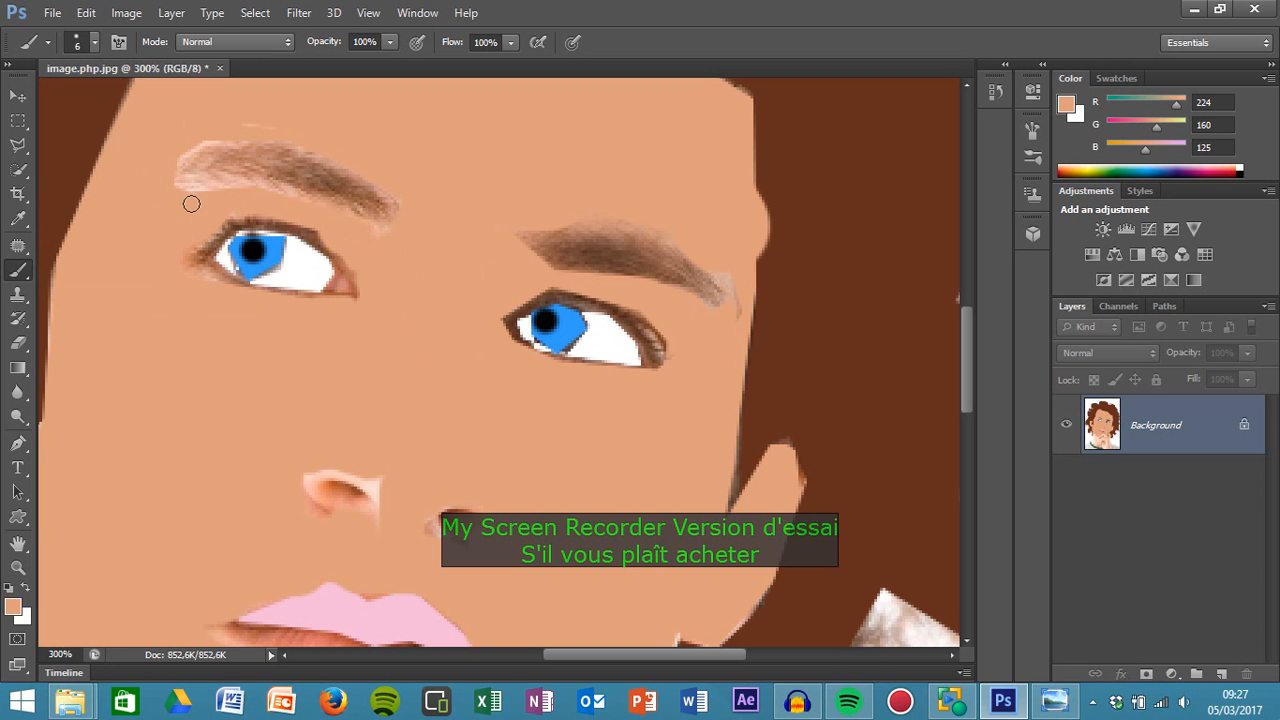
pyautogui.moveTo(275, 127)
pyautogui.mouseDown()
pyautogui.moveTo(206, 129)
pyautogui.moveTo(220, 137)
pyautogui.moveTo(175, 173)
pyautogui.mouseUp()
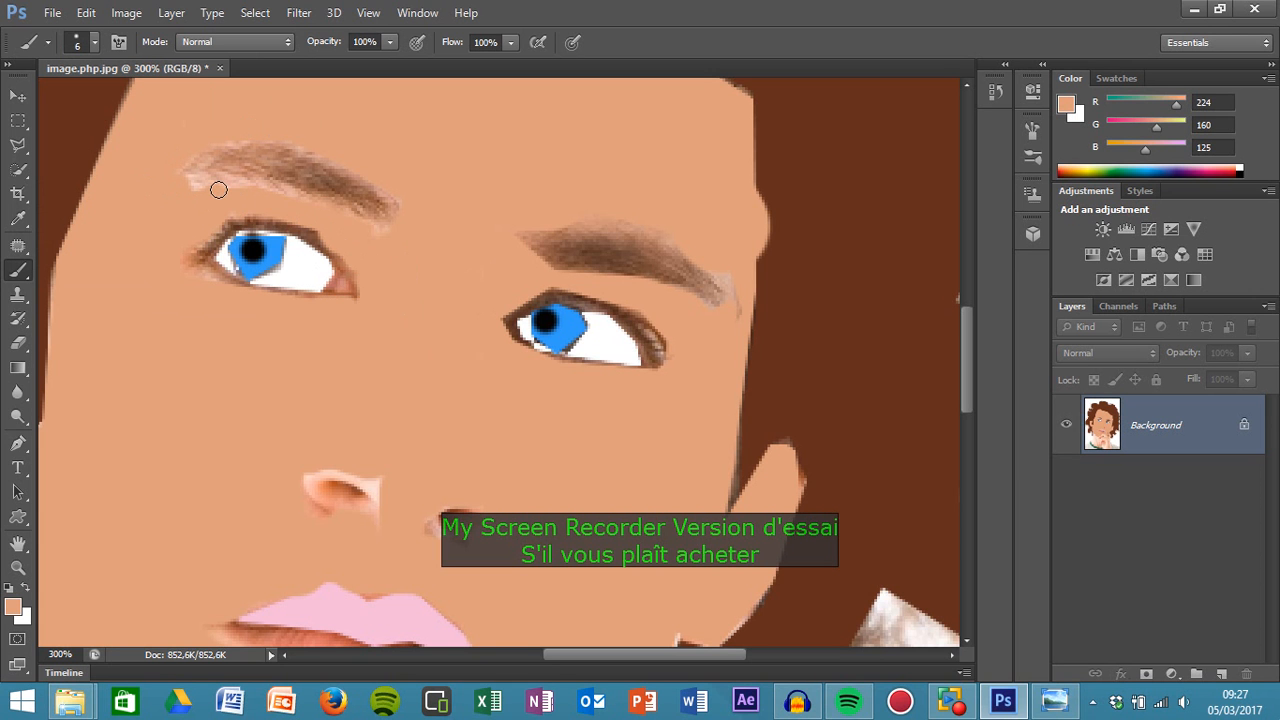
pyautogui.moveTo(371, 477)
pyautogui.mouseDown()
pyautogui.moveTo(298, 486)
pyautogui.moveTo(316, 468)
pyautogui.moveTo(319, 517)
pyautogui.moveTo(328, 524)
pyautogui.moveTo(319, 500)
pyautogui.moveTo(353, 526)
pyautogui.moveTo(373, 489)
pyautogui.mouseUp()
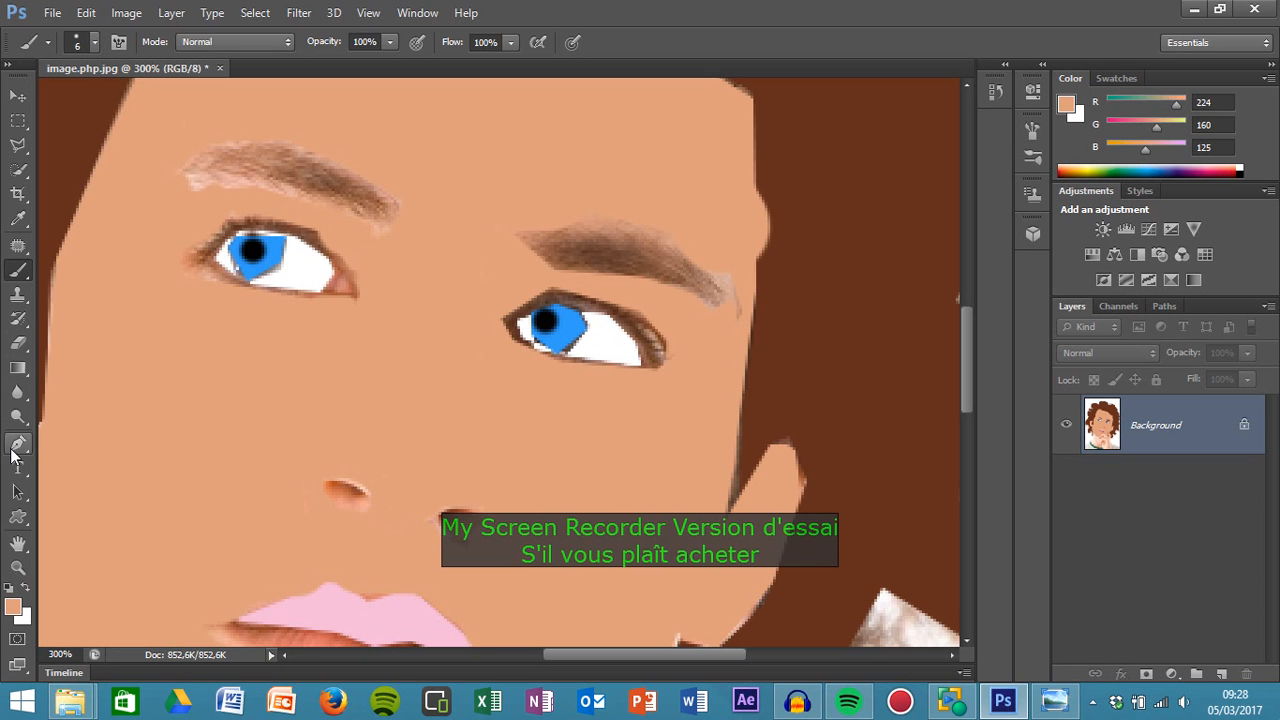
# Select the eyebrow on the image's left with the Polygonal Lasso
pyautogui.click(18, 145)
pyautogui.click(178, 172)
pyautogui.click(196, 191)
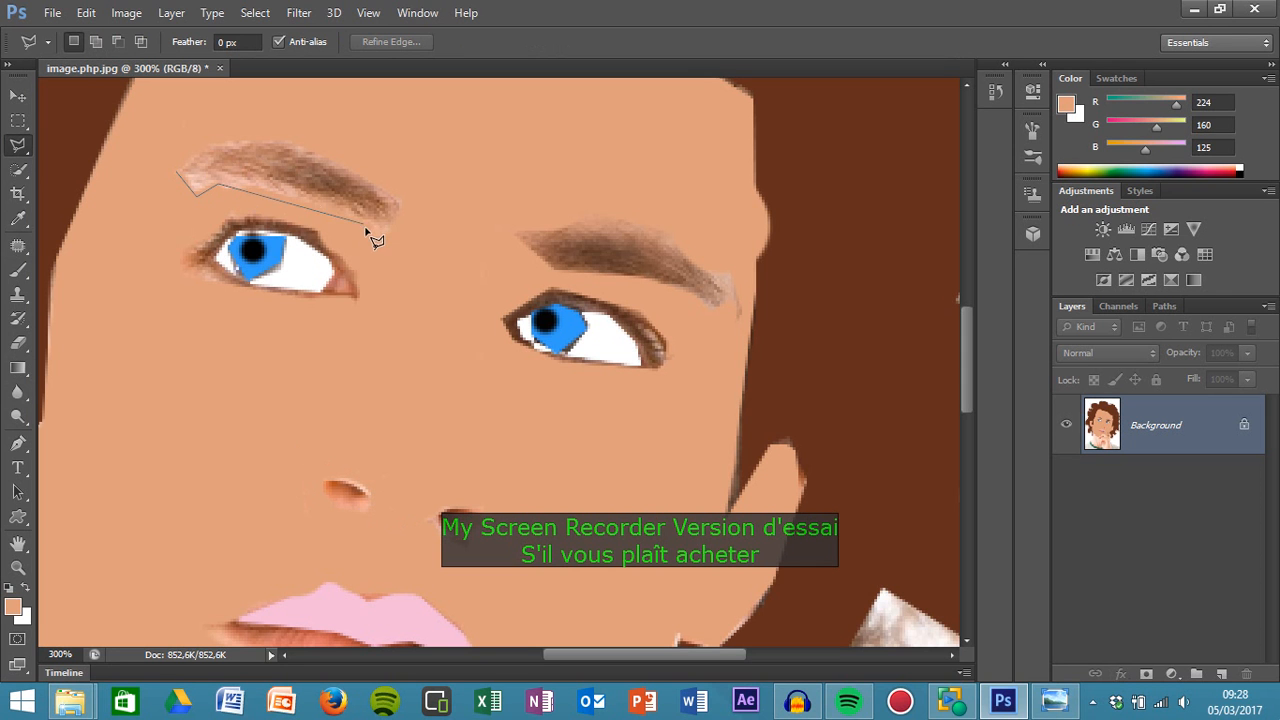
pyautogui.click(217, 183)
pyautogui.click(251, 185)
pyautogui.click(374, 226)
pyautogui.click(400, 204)
pyautogui.click(288, 145)
pyautogui.click(207, 148)
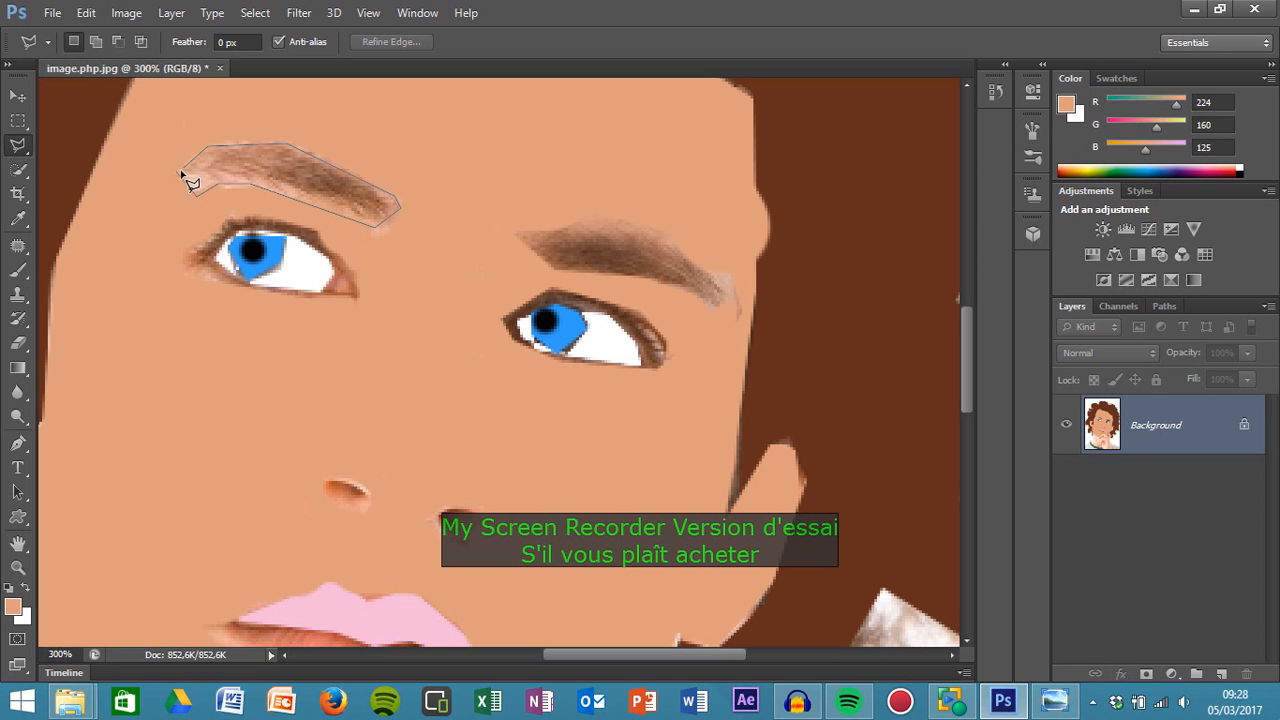
pyautogui.click(180, 174)
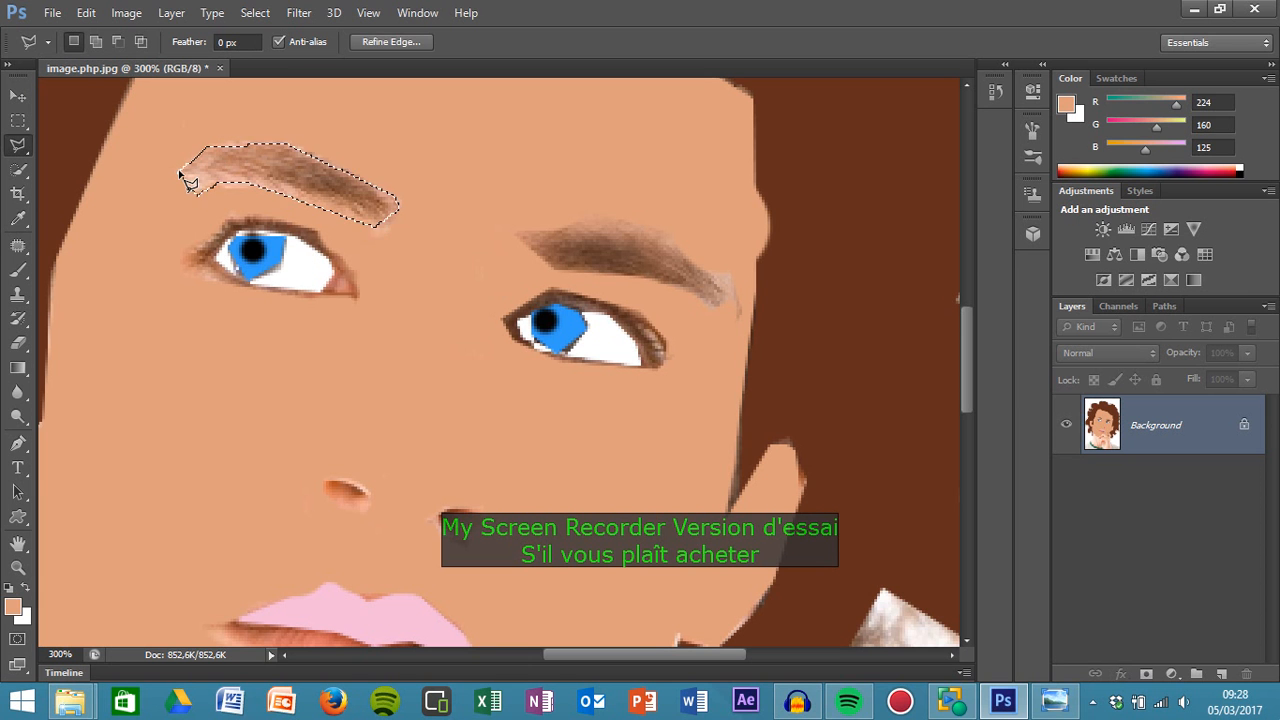
# Set the foreground colour to brown RGB 161, 106, 76 by sampling the selected eyebrow
pyautogui.click(14, 607)
pyautogui.click(366, 193)
pyautogui.click(1208, 113)
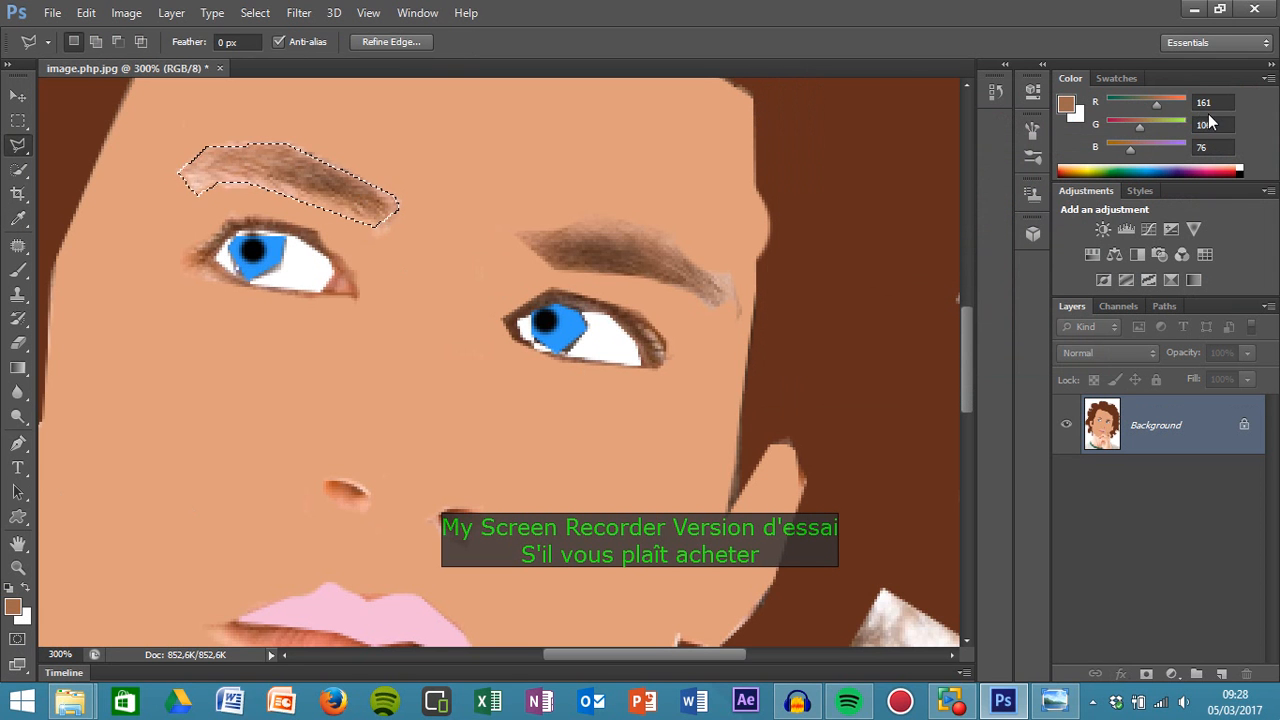
# Paint the selected left eyebrow solid brown with a 5000 px brush, and deselect
pyautogui.click(13, 273)
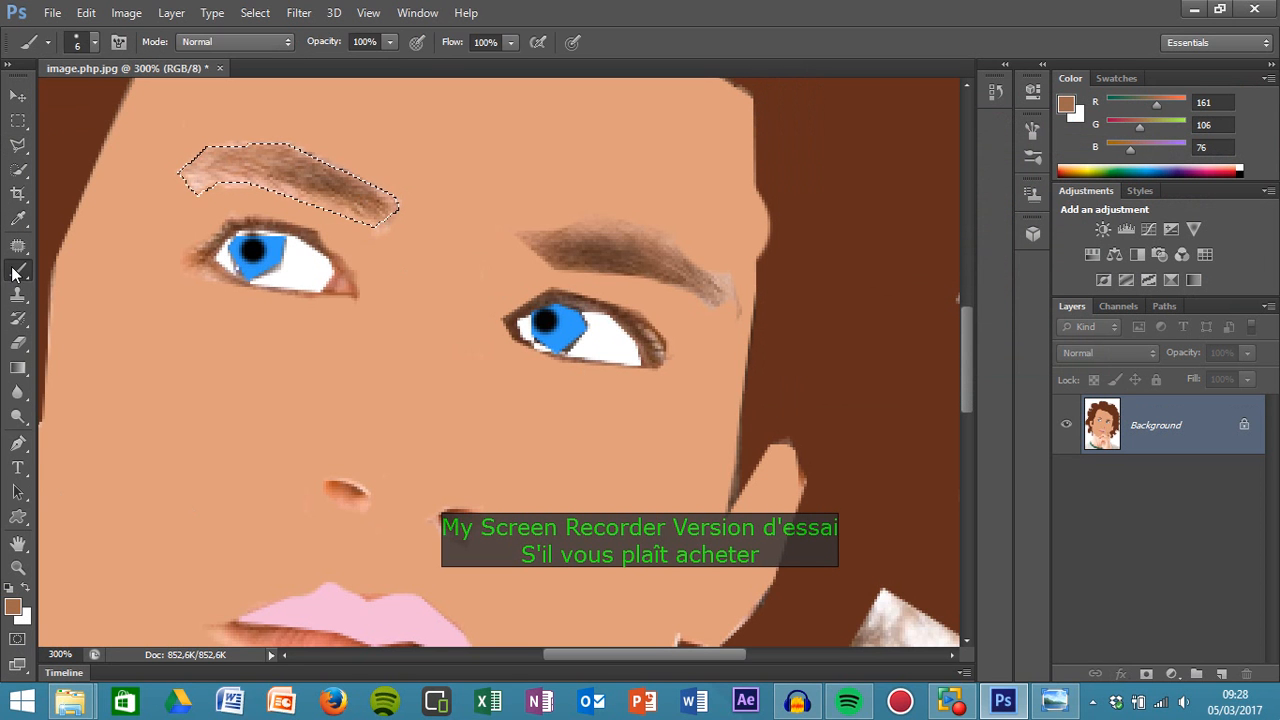
pyautogui.click(95, 42)
pyautogui.moveTo(33, 102); pyautogui.dragTo(247, 124)
pyautogui.click(301, 172)
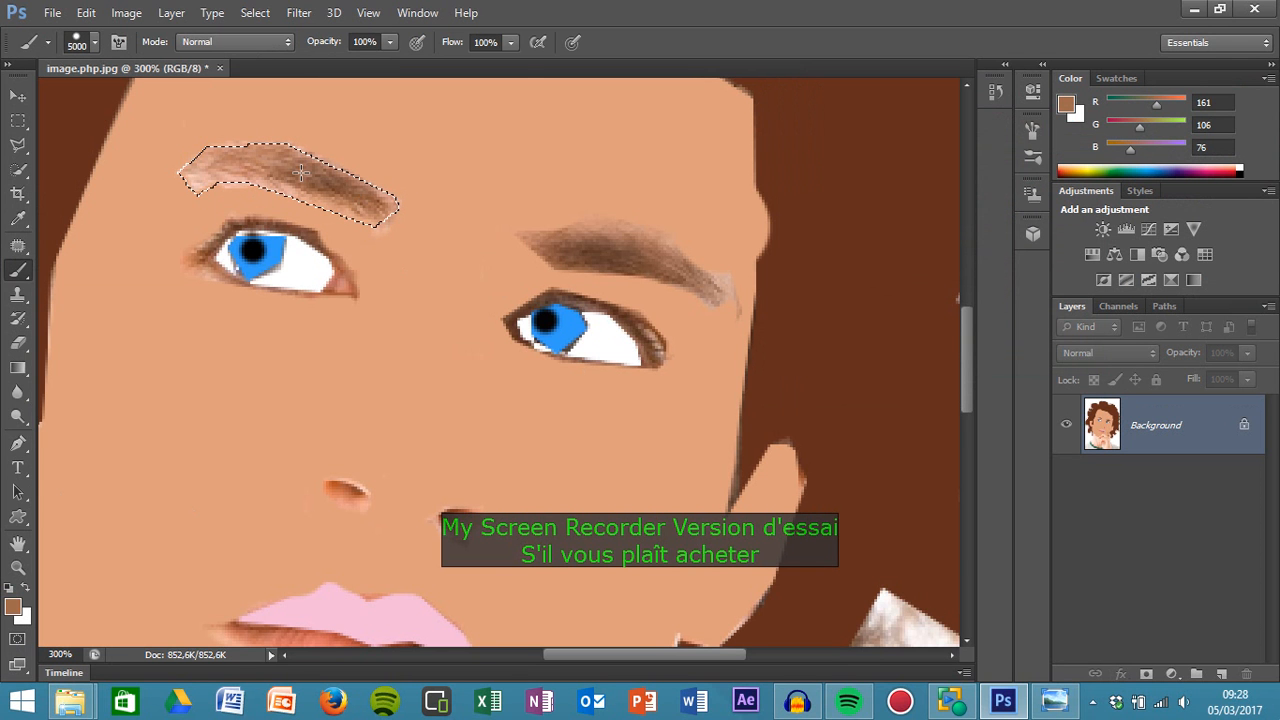
pyautogui.click(301, 172)
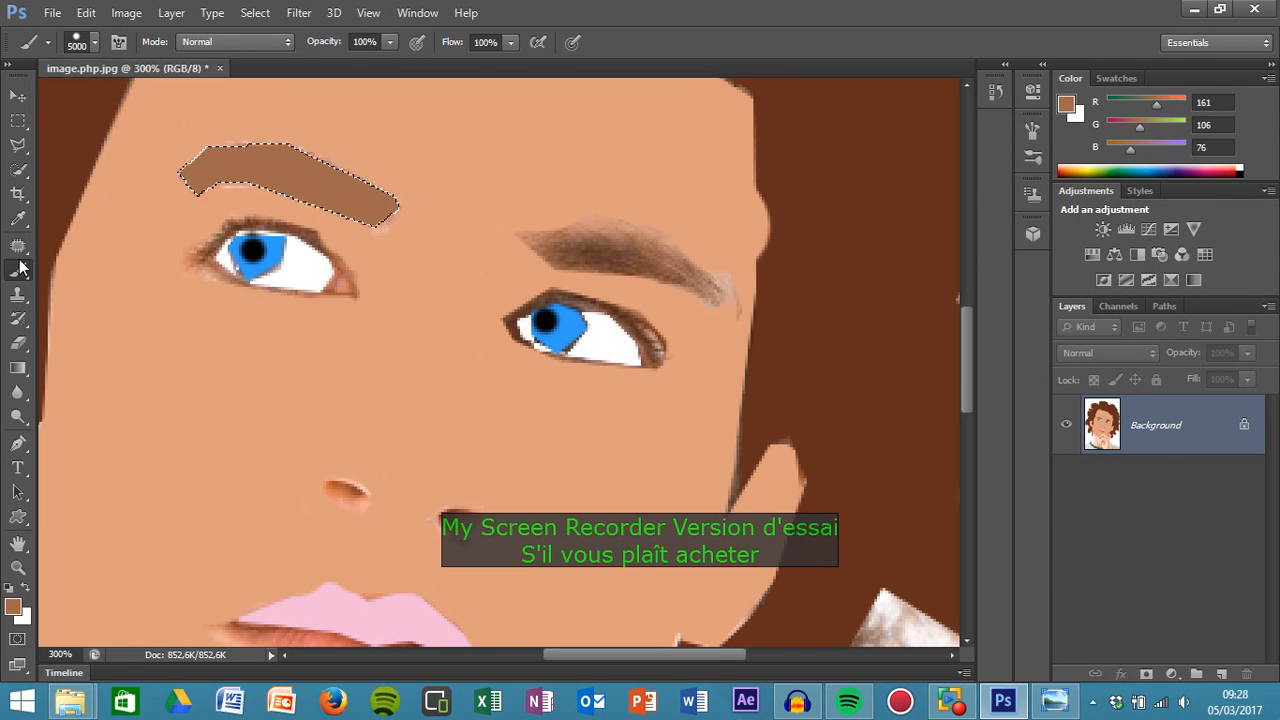
pyautogui.click(255, 12)
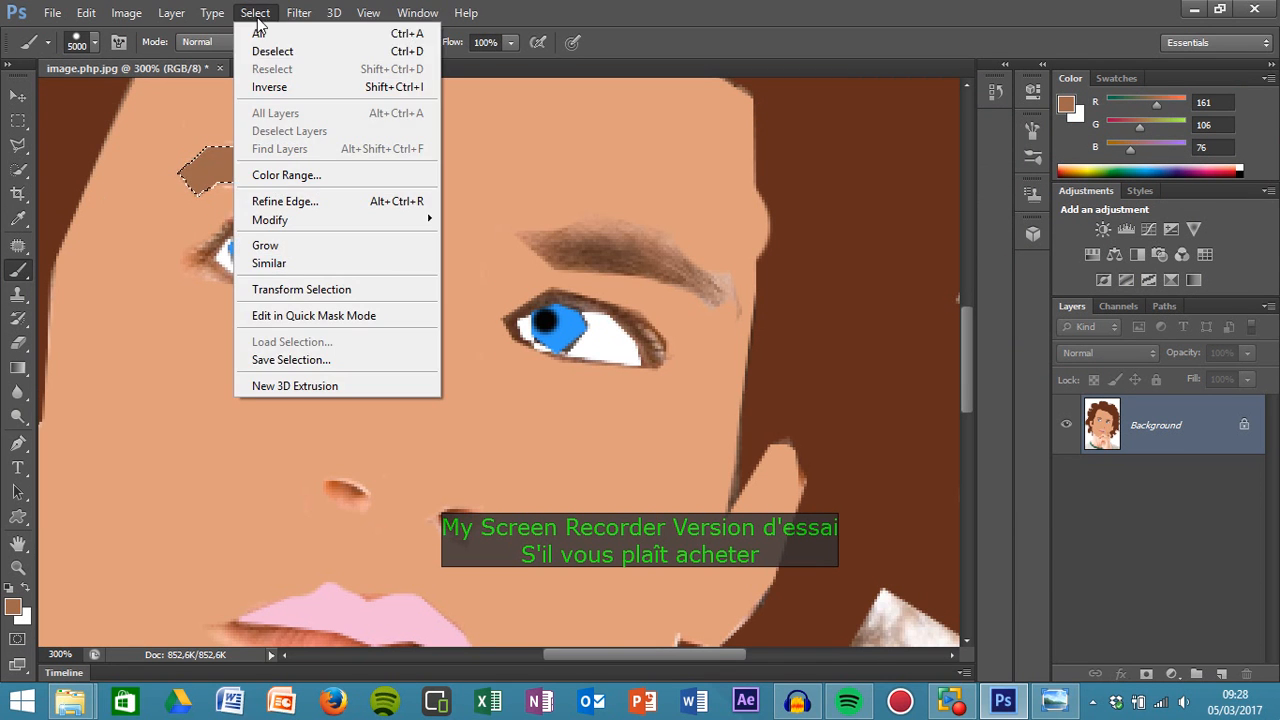
pyautogui.click(262, 54)
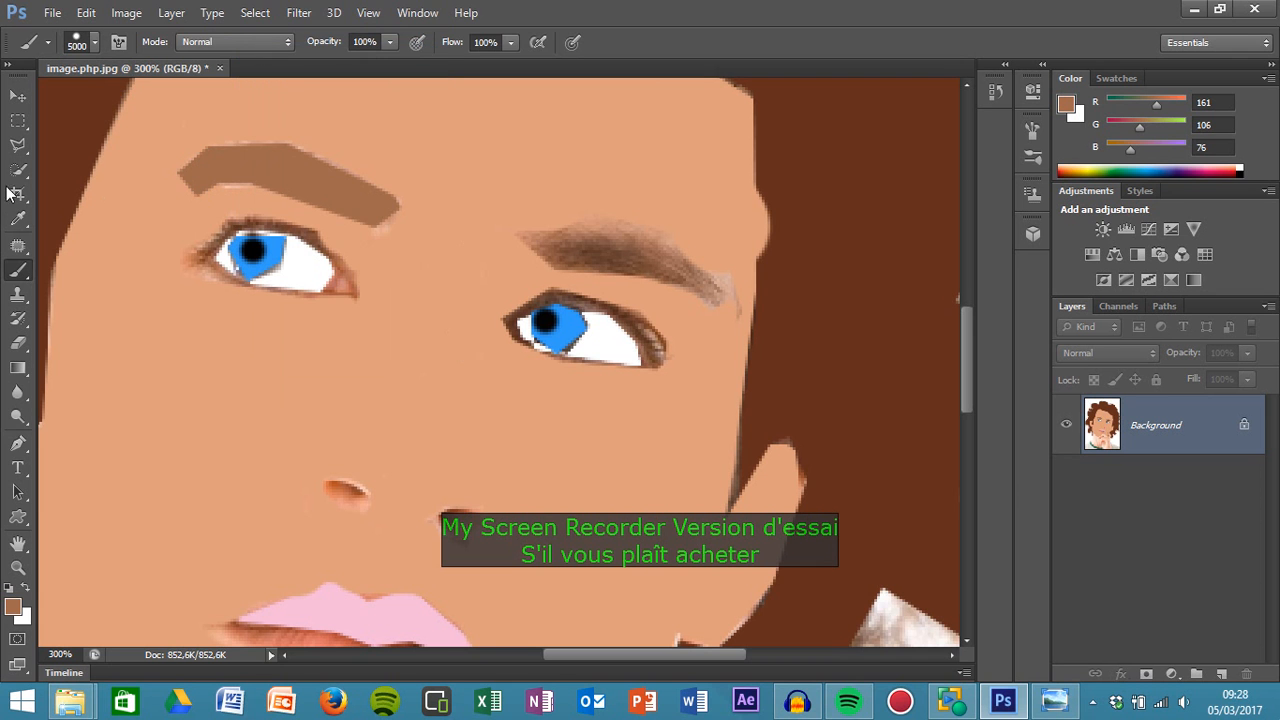
# Select the eyebrow on the image's right with the Polygonal Lasso
pyautogui.click(16, 146)
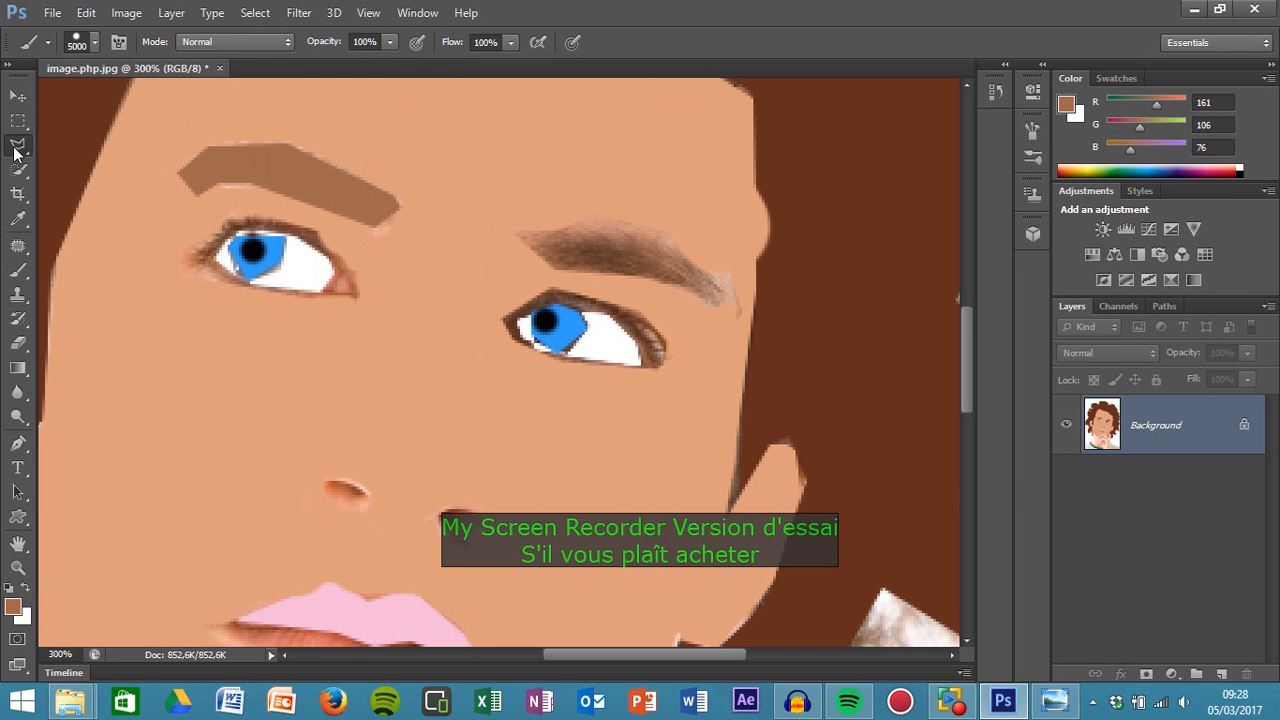
pyautogui.click(516, 240)
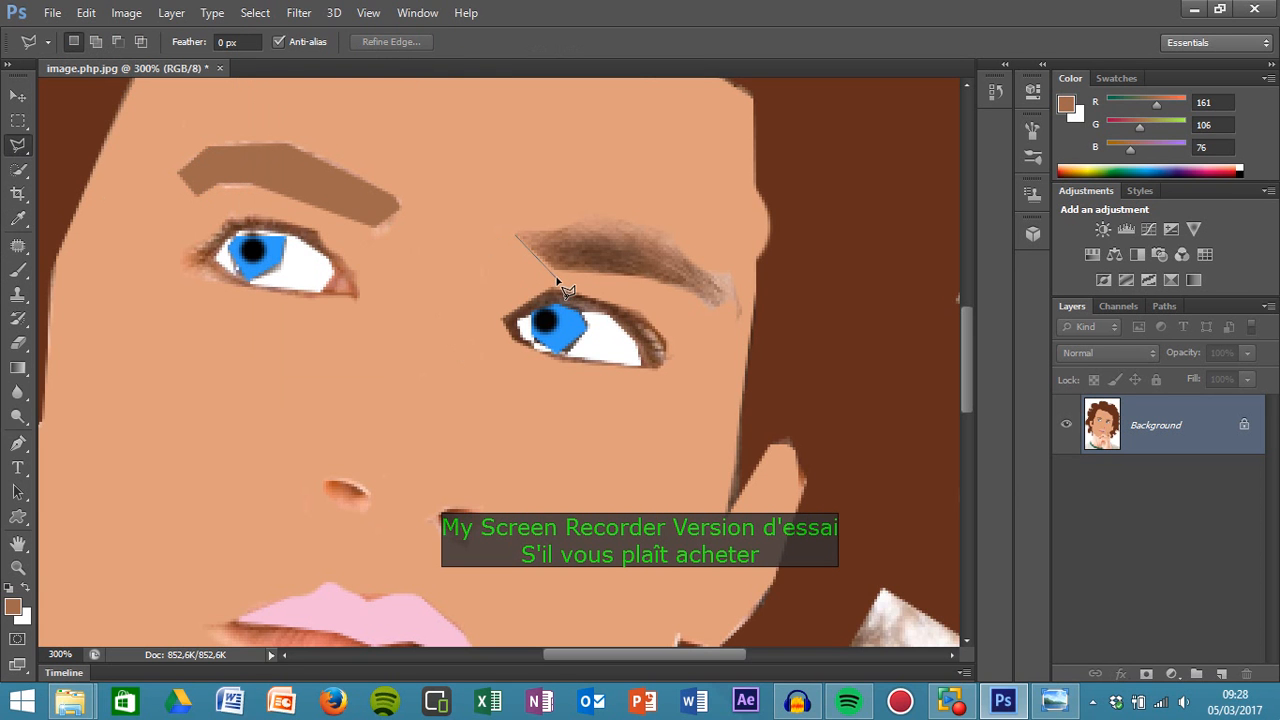
pyautogui.click(558, 270)
pyautogui.click(668, 284)
pyautogui.click(714, 309)
pyautogui.click(733, 288)
pyautogui.click(640, 226)
pyautogui.click(516, 235)
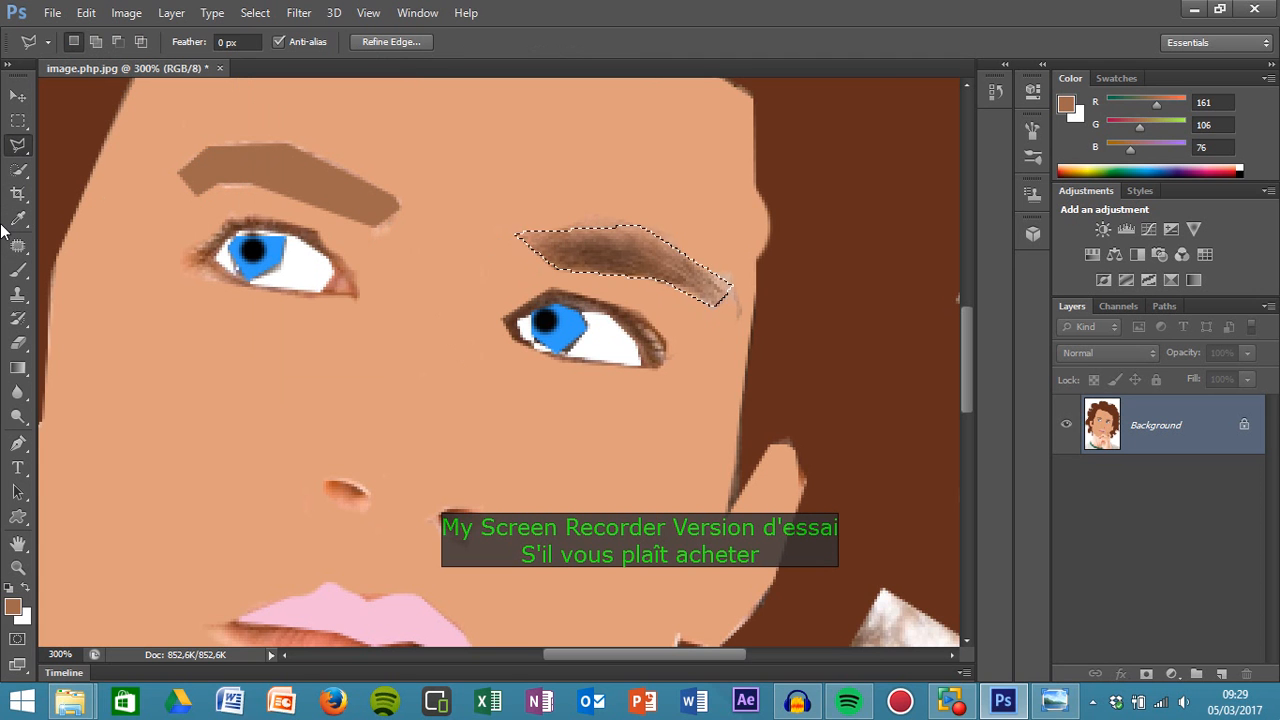
# Paint the selected right eyebrow in the same solid brown, and deselect
pyautogui.click(17, 271)
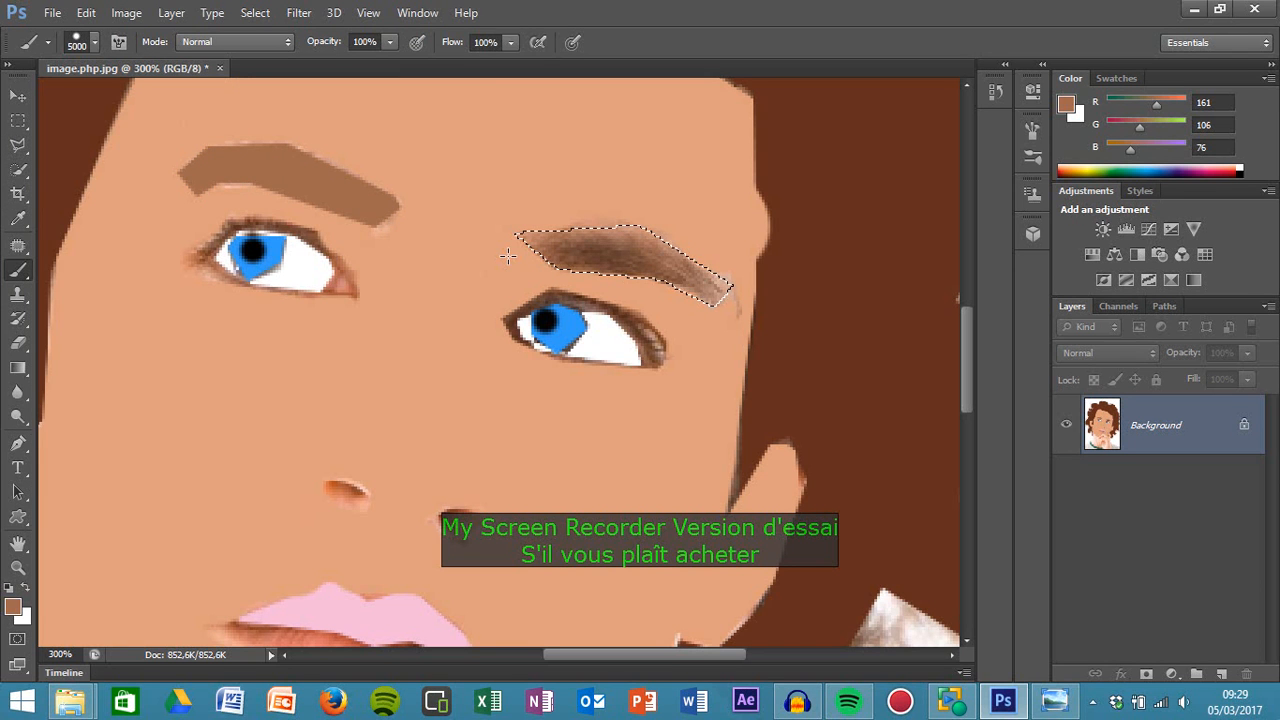
pyautogui.click(624, 244)
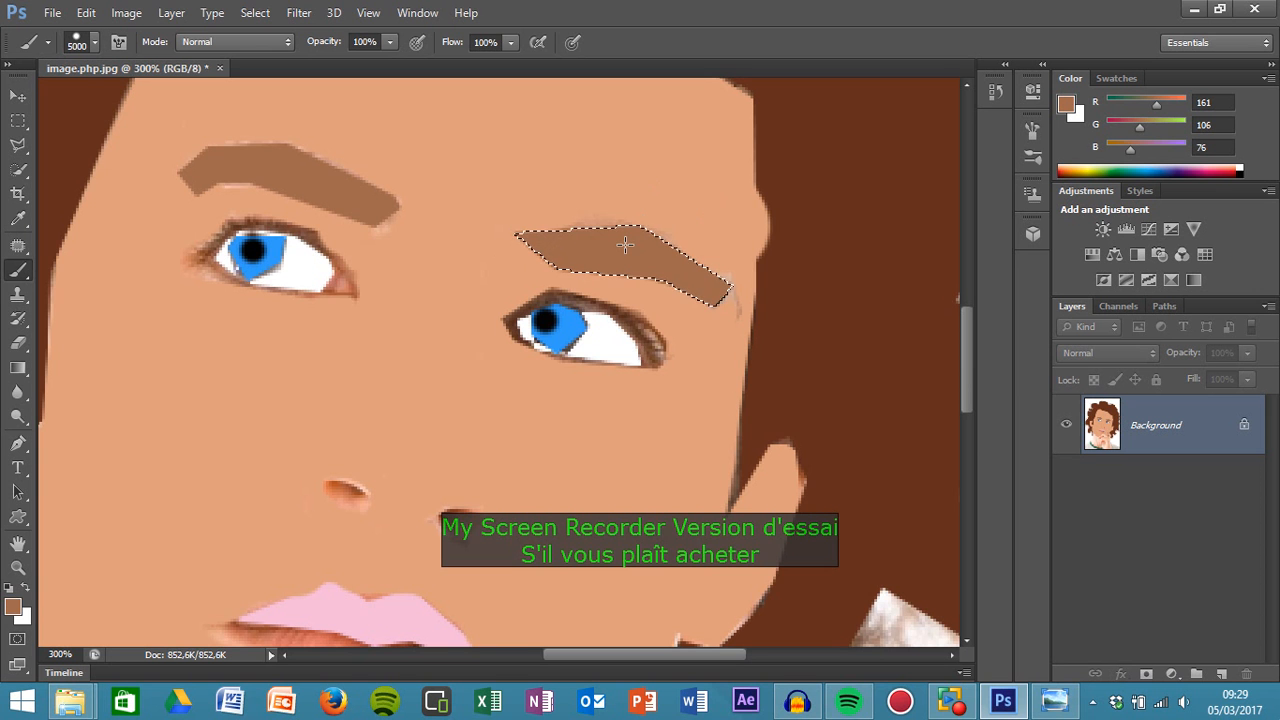
pyautogui.moveTo(967, 373); pyautogui.dragTo(977, 431)
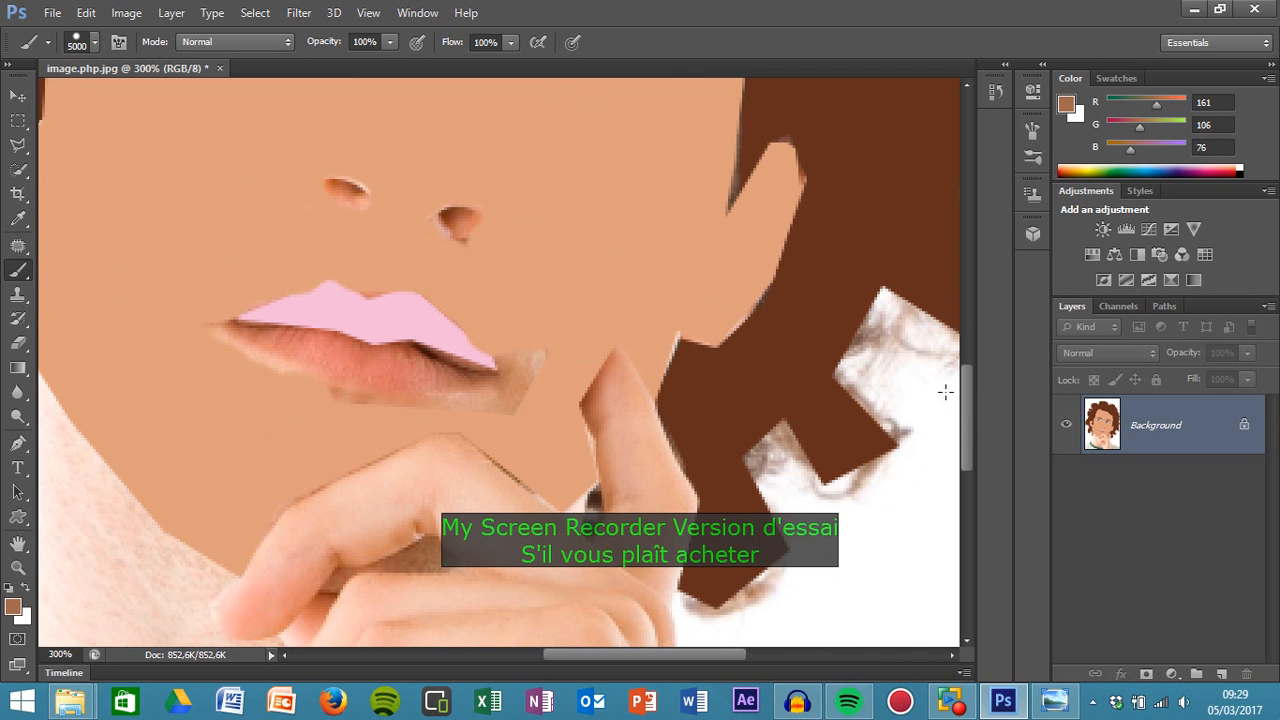
pyautogui.click(17, 568)
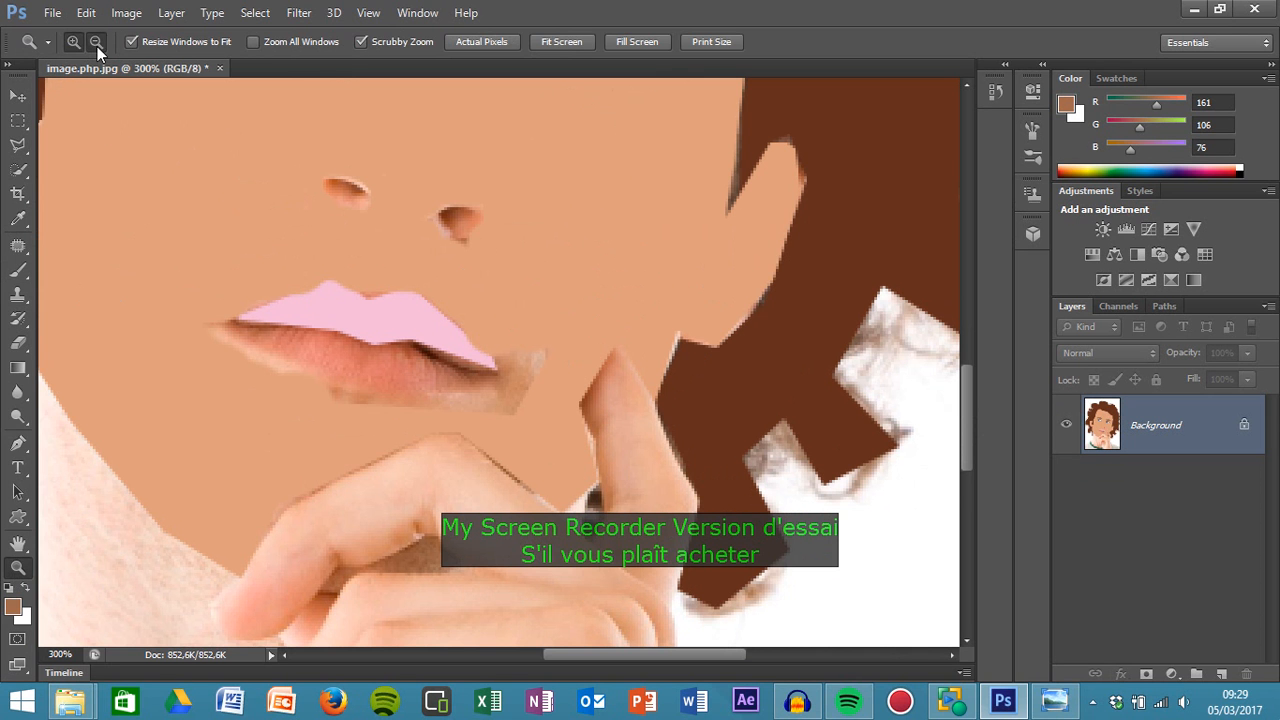
pyautogui.click(216, 380)
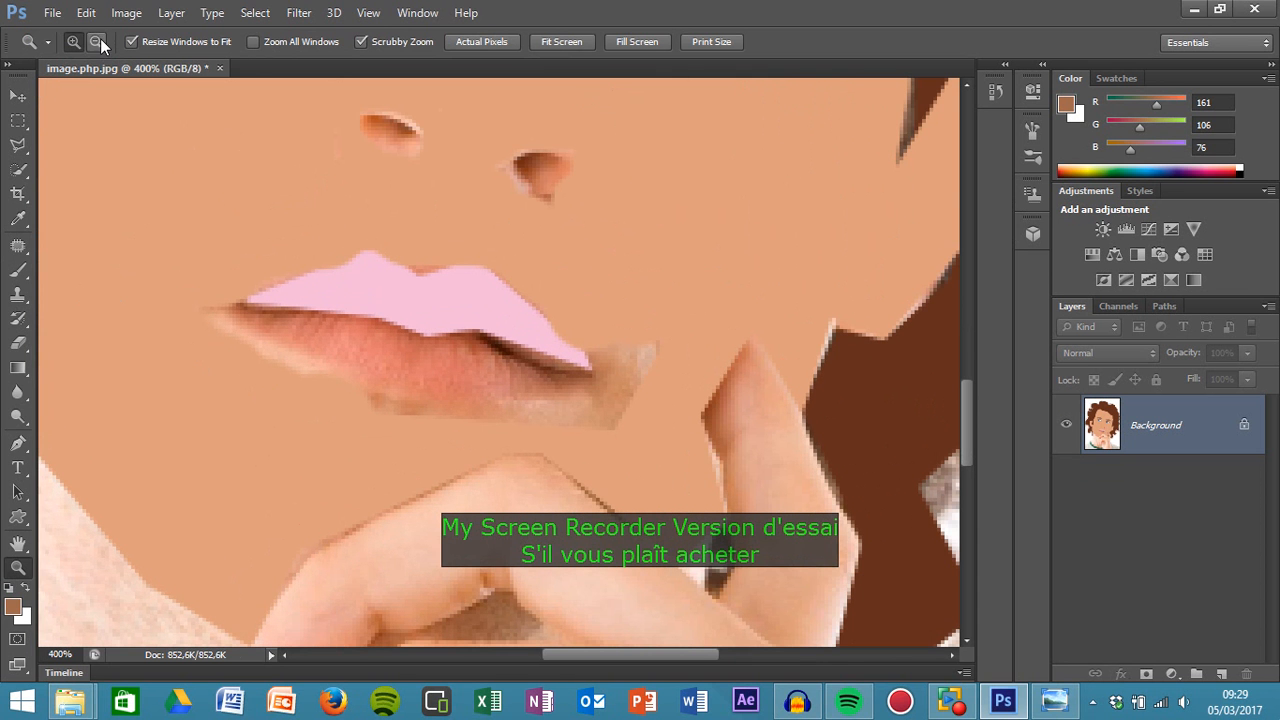
pyautogui.keyDown('alt'); pyautogui.click(171, 357); pyautogui.keyUp('alt')
pyautogui.keyDown('alt'); pyautogui.click(133, 475); pyautogui.keyUp('alt')
pyautogui.keyDown('alt'); pyautogui.click(133, 475); pyautogui.keyUp('alt')
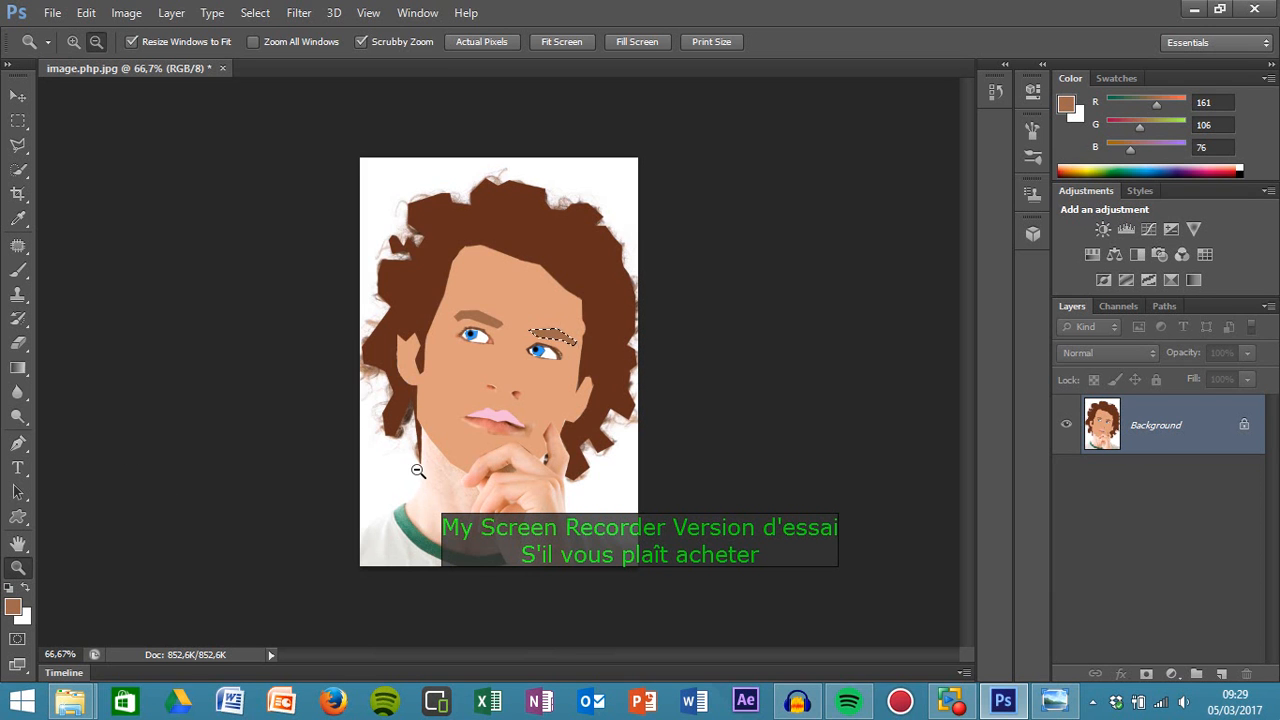
pyautogui.click(255, 12)
pyautogui.click(278, 50)
# Select the lower lip with the Polygonal Lasso, tracing its outline from the mouth corner on the image's left
pyautogui.click(73, 41)
pyautogui.click(472, 490)
pyautogui.click(446, 497)
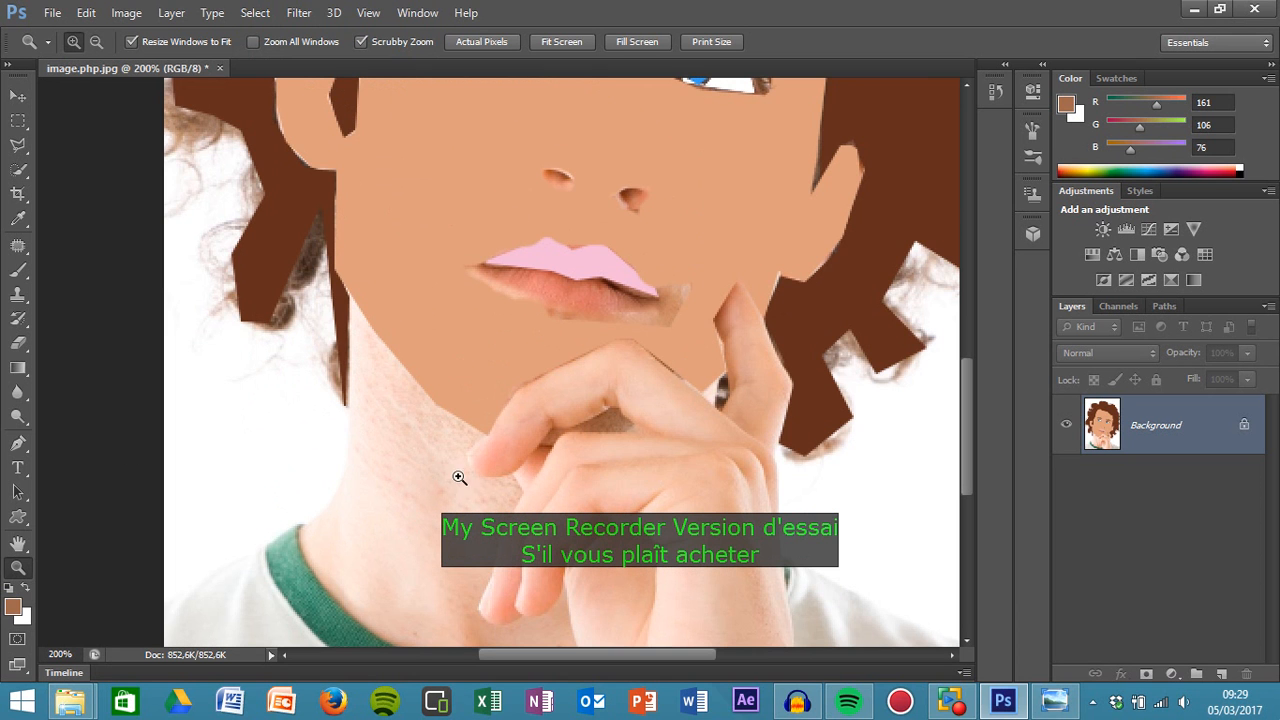
pyautogui.click(18, 147)
pyautogui.click(477, 268)
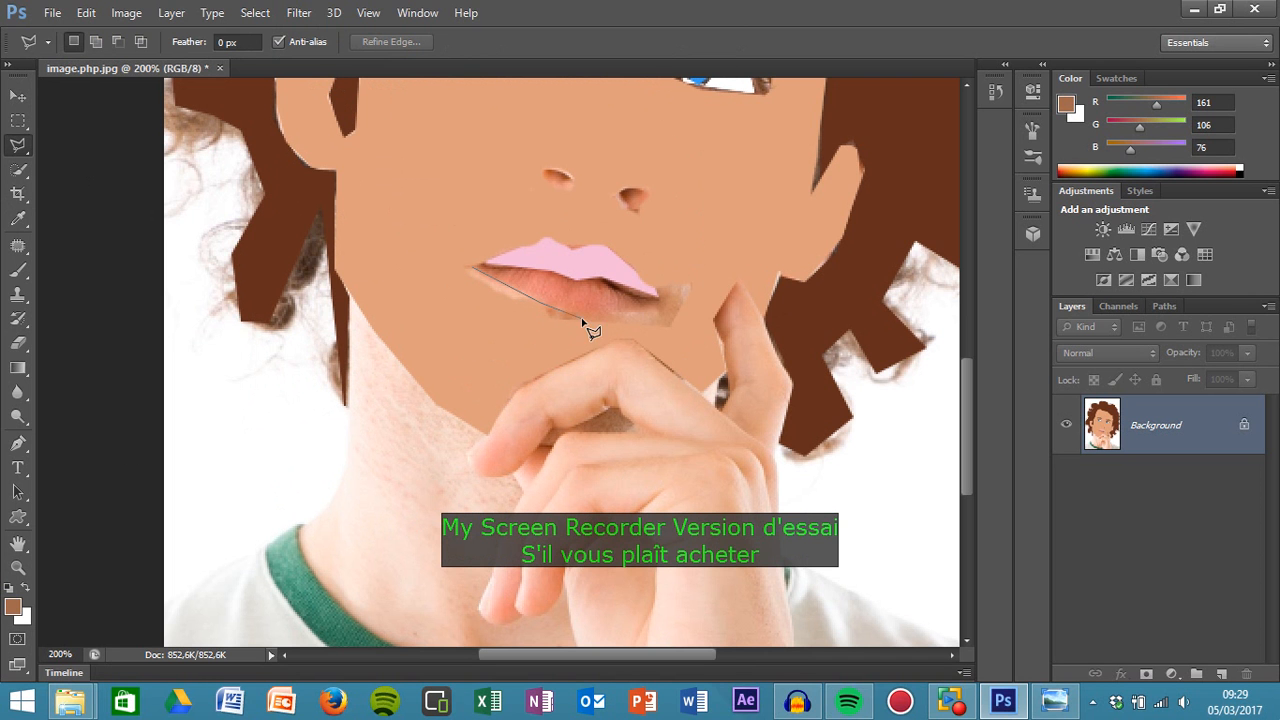
pyautogui.click(566, 311)
pyautogui.click(474, 272)
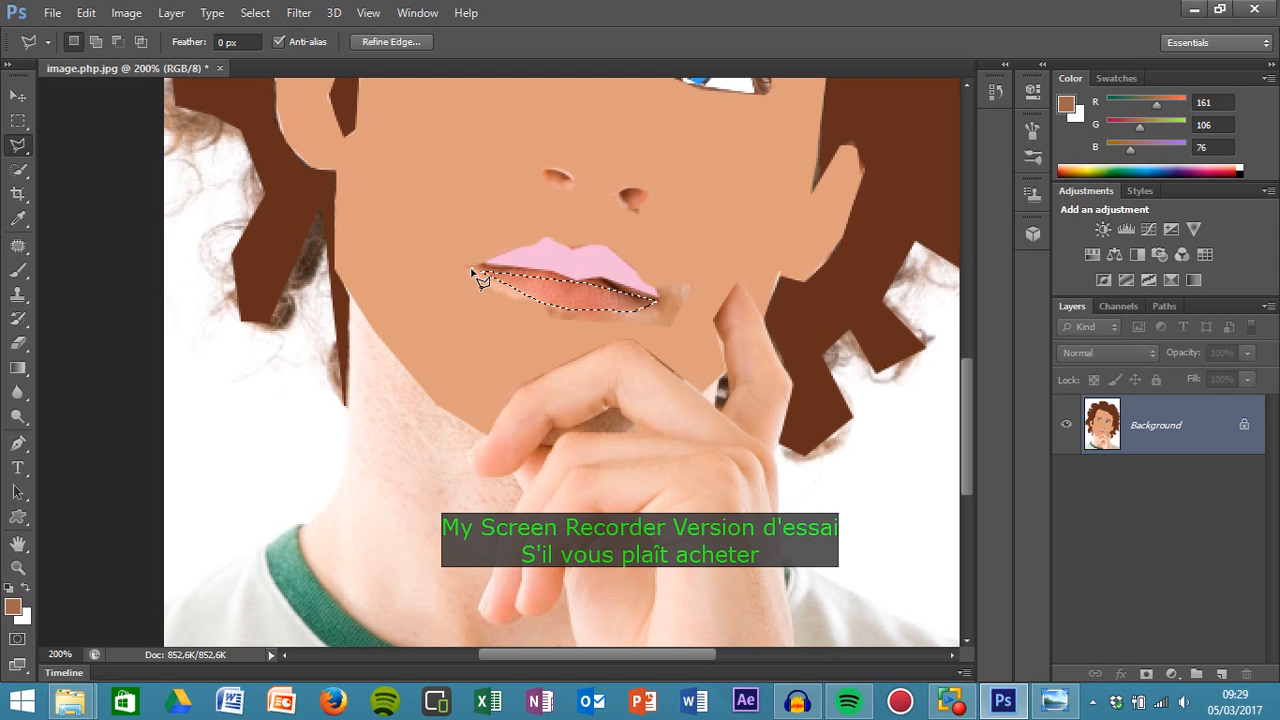
# Set the foreground colour to pink RGB 250, 144, 186
pyautogui.click(12, 607)
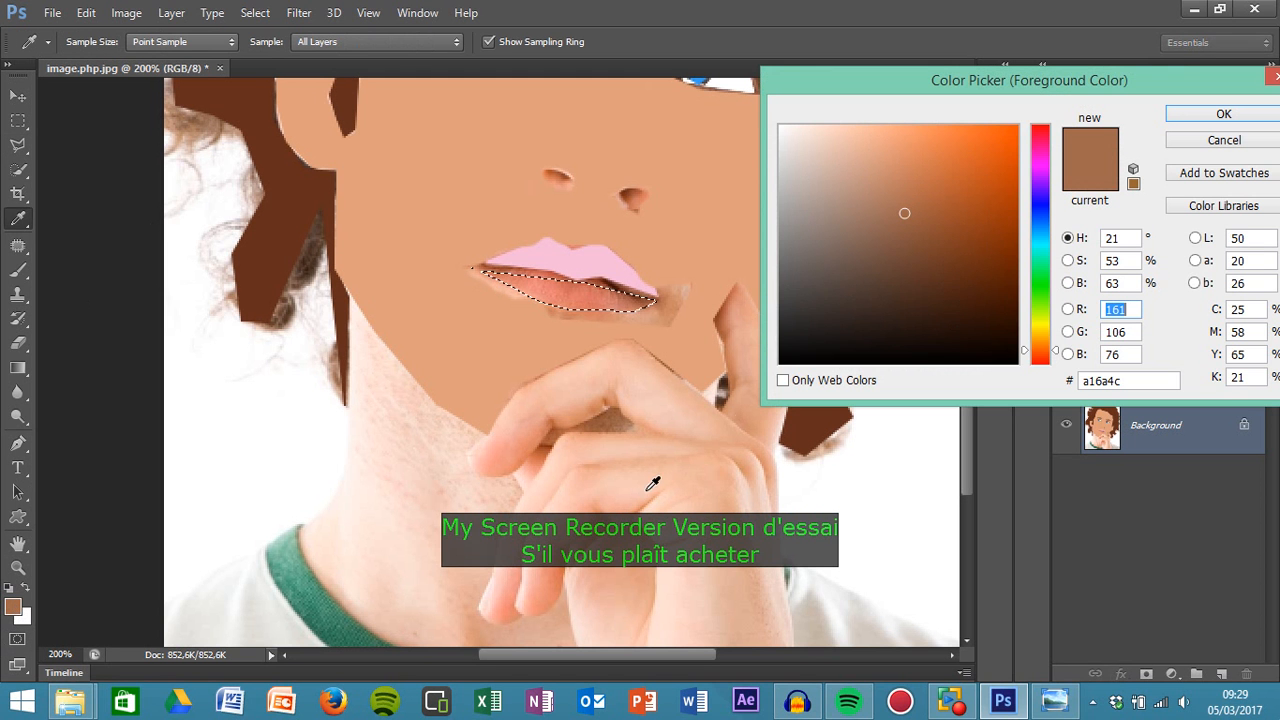
pyautogui.click(1039, 182)
pyautogui.click(1029, 166)
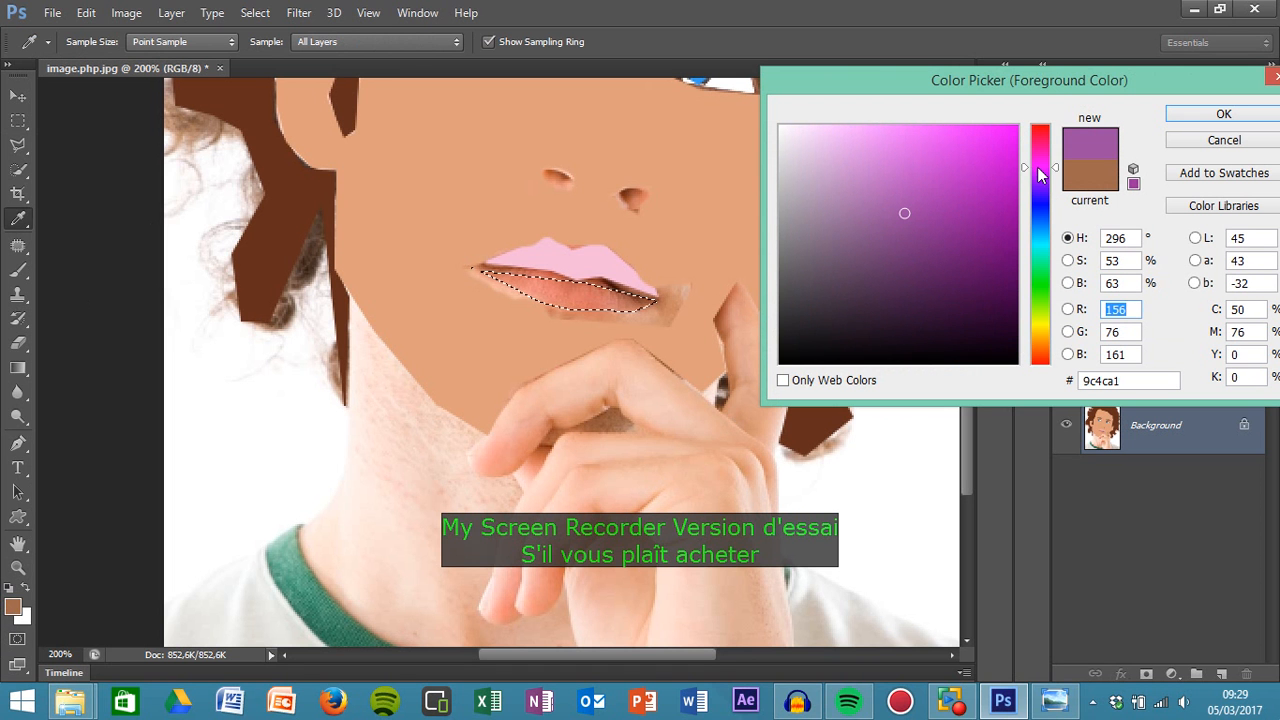
pyautogui.click(1037, 156)
pyautogui.moveTo(826, 150)
pyautogui.mouseDown()
pyautogui.moveTo(824, 125)
pyautogui.moveTo(848, 124)
pyautogui.moveTo(854, 143)
pyautogui.moveTo(833, 145)
pyautogui.mouseUp()
pyautogui.click(1039, 150)
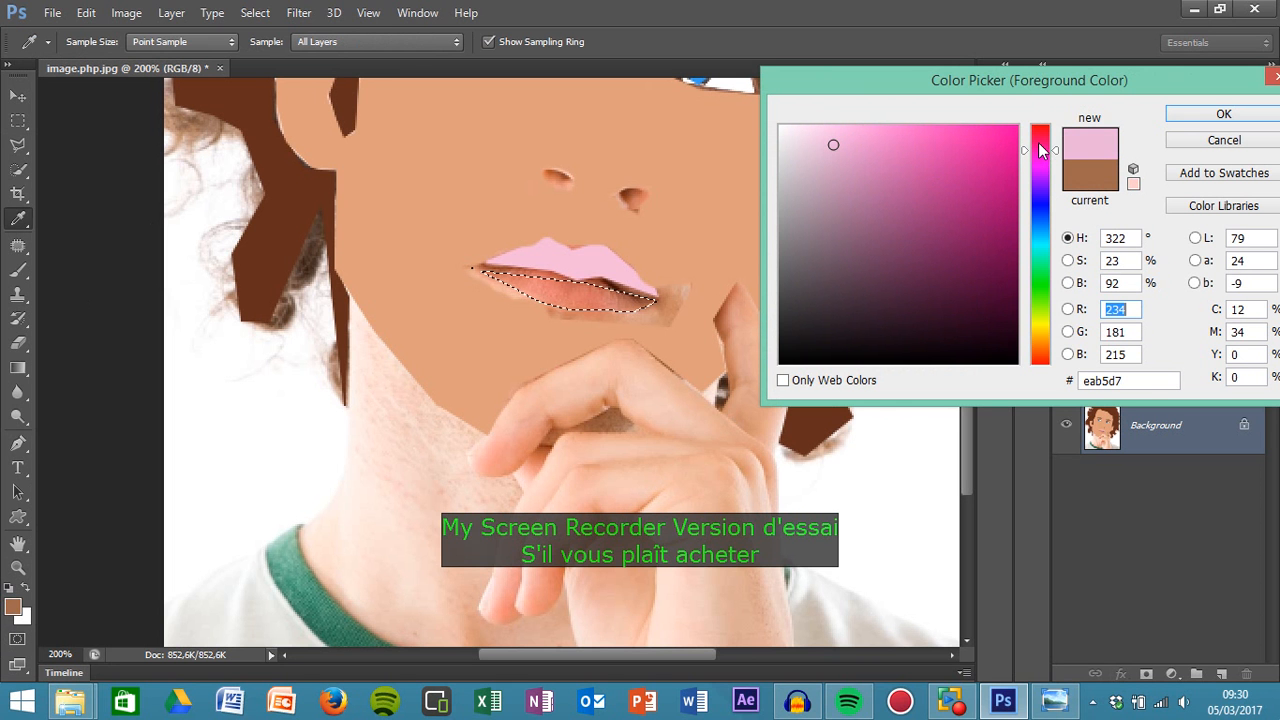
pyautogui.click(1039, 141)
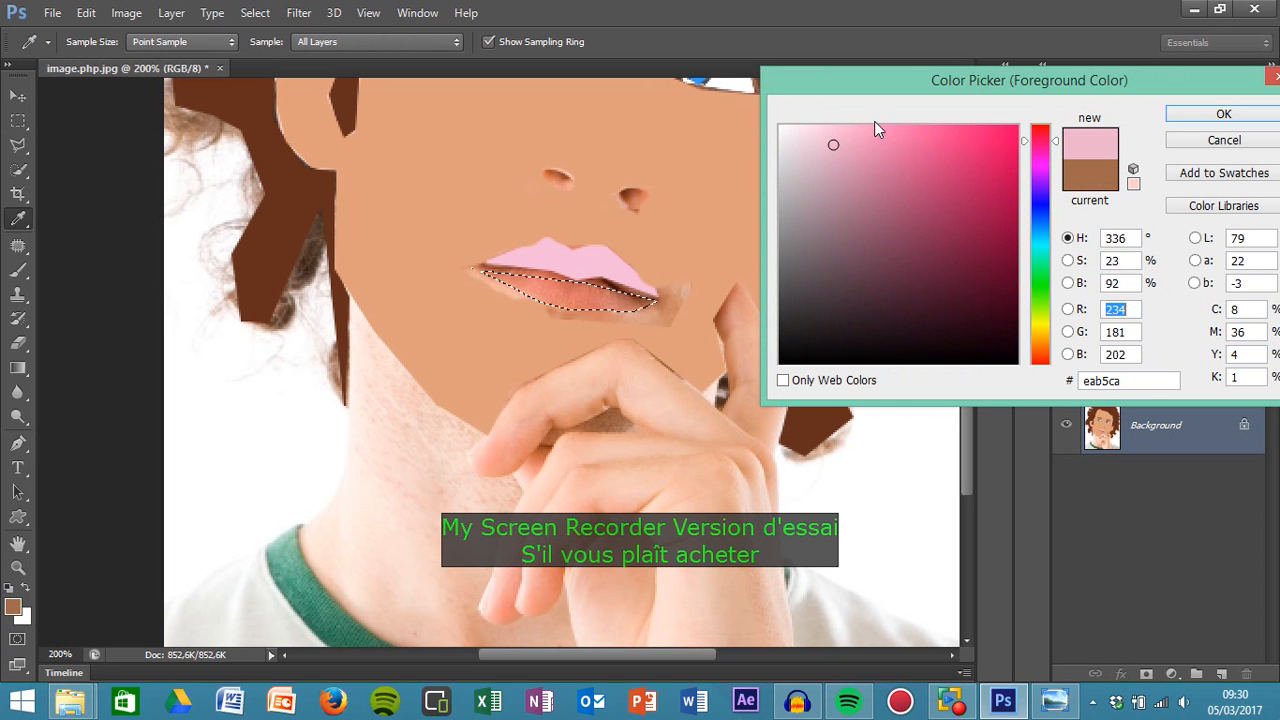
pyautogui.moveTo(870, 137); pyautogui.dragTo(880, 130)
pyautogui.click(1198, 114)
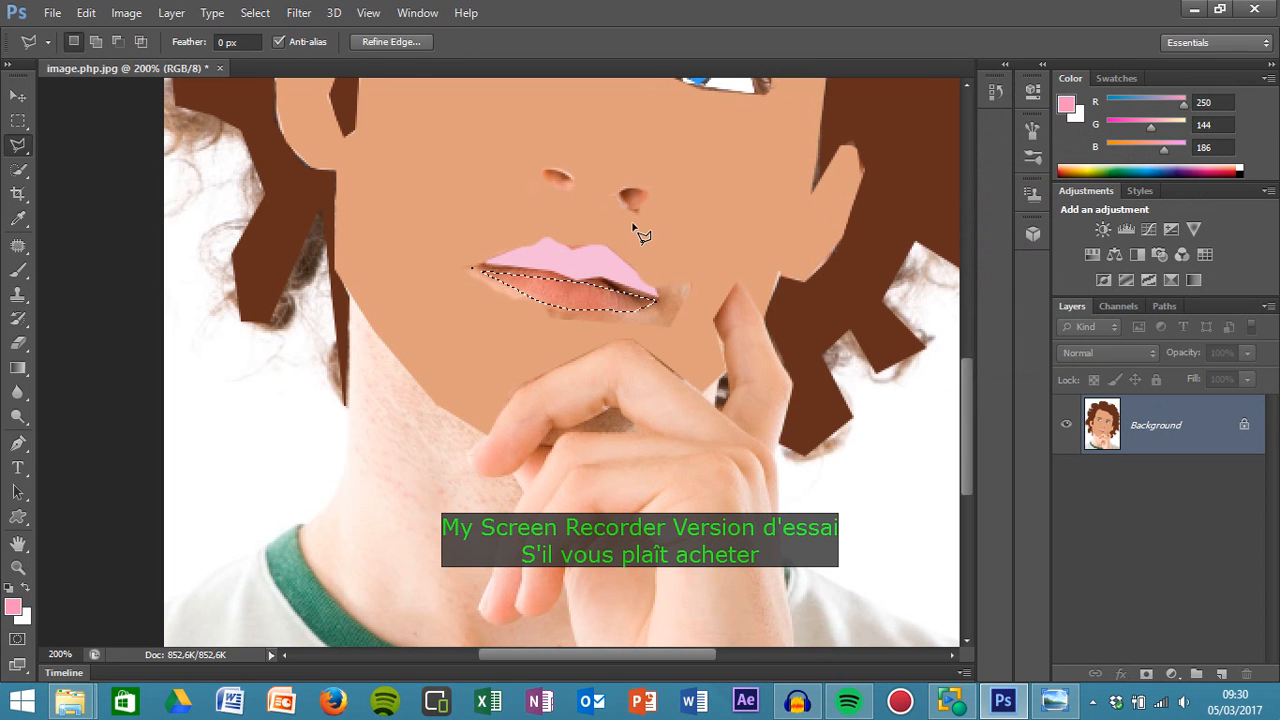
# Paint the selected lower lip solid pink with the 5000 px brush
pyautogui.click(19, 270)
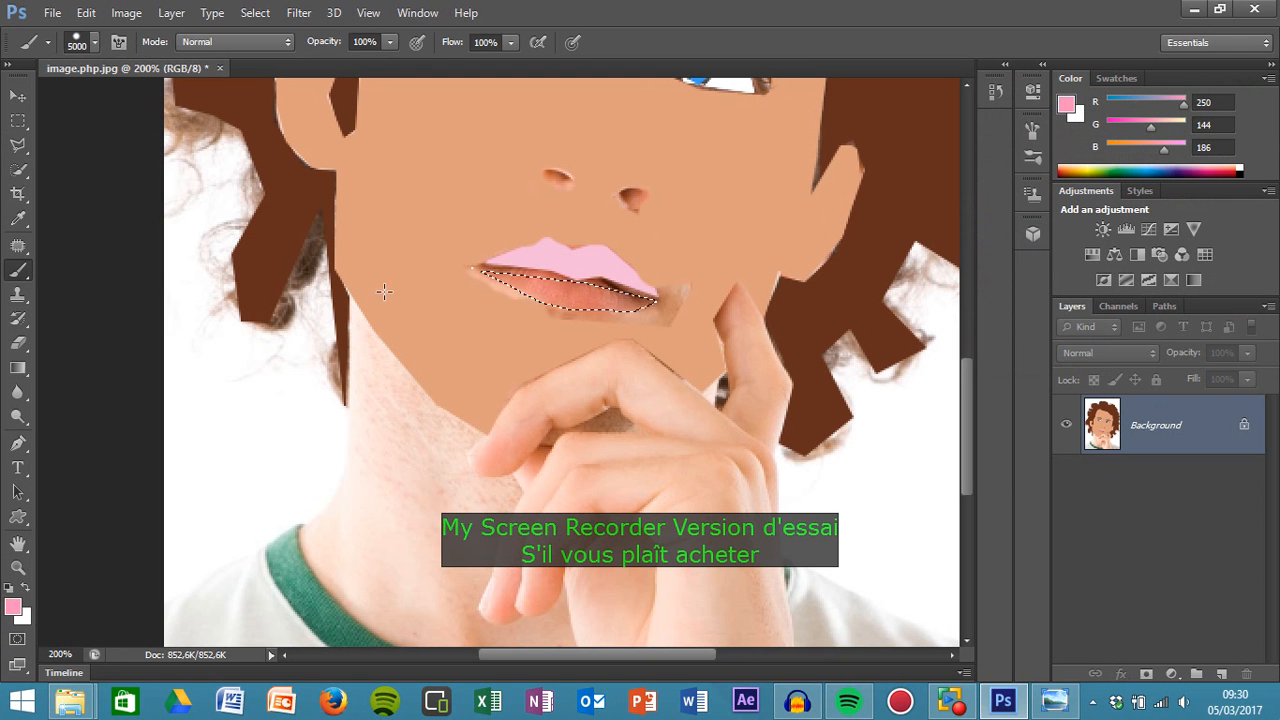
pyautogui.click(566, 295)
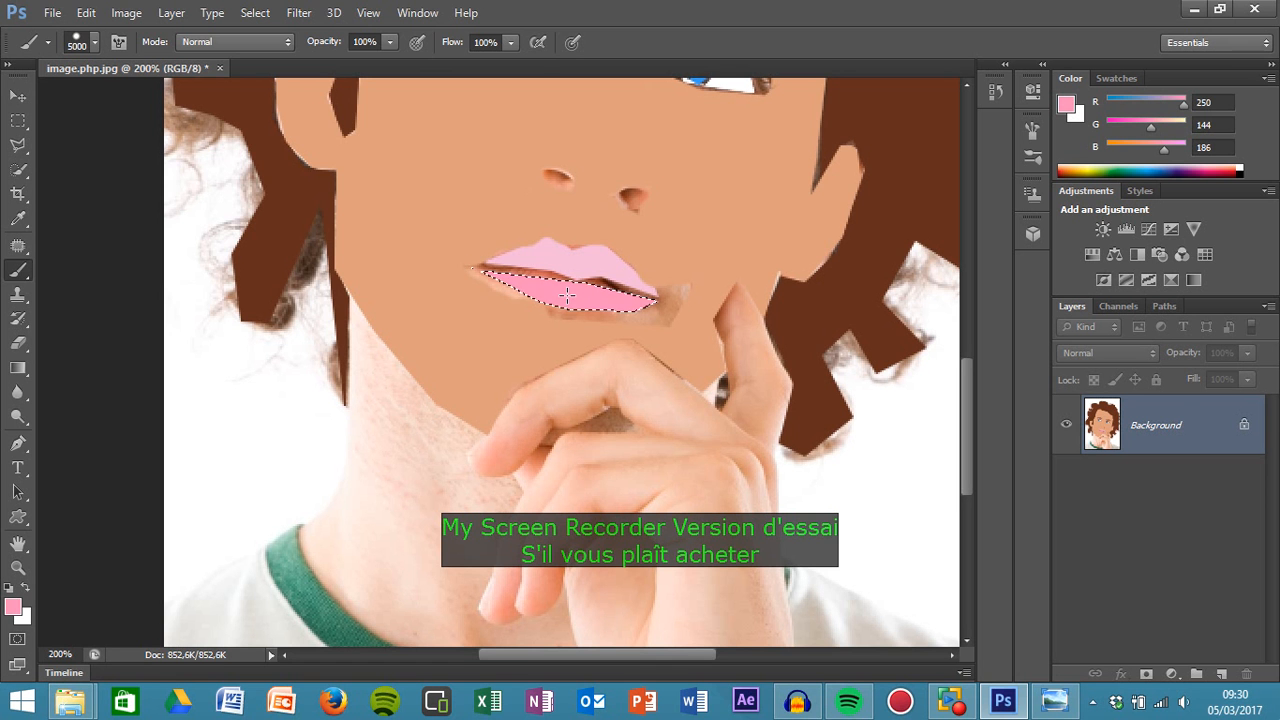
pyautogui.click(256, 13)
pyautogui.click(258, 47)
pyautogui.click(258, 47)
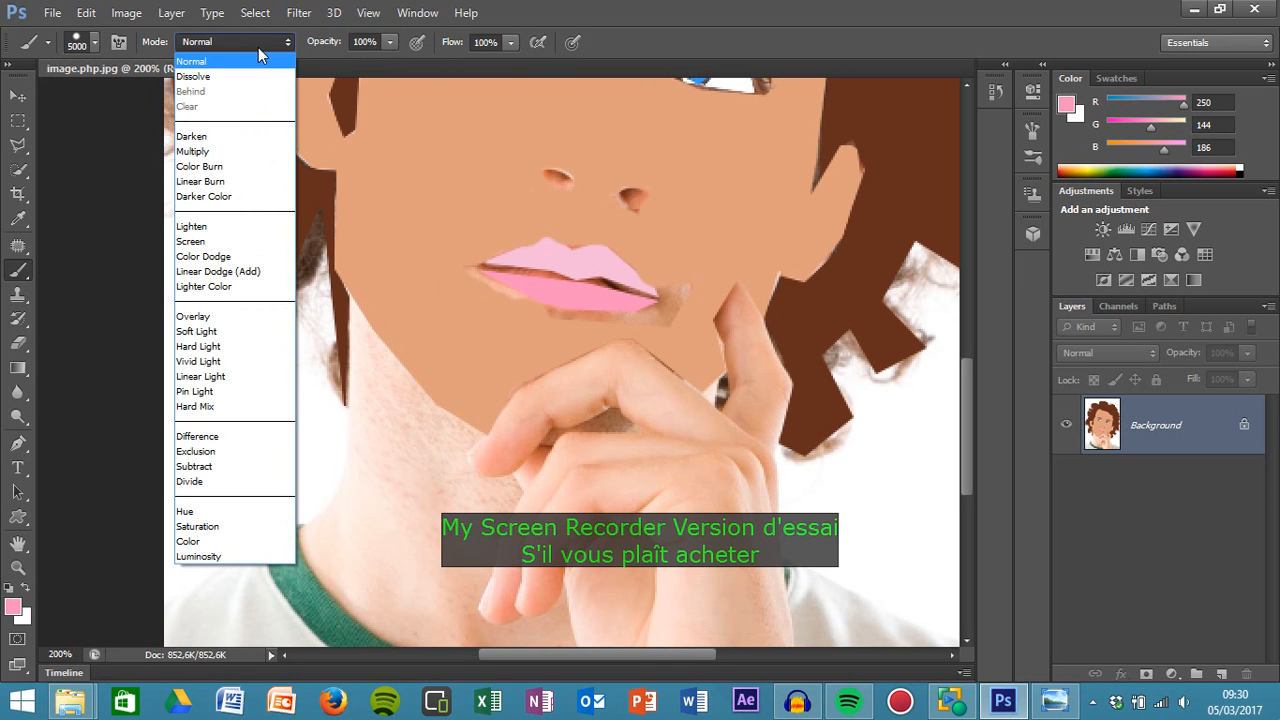
pyautogui.click(109, 182)
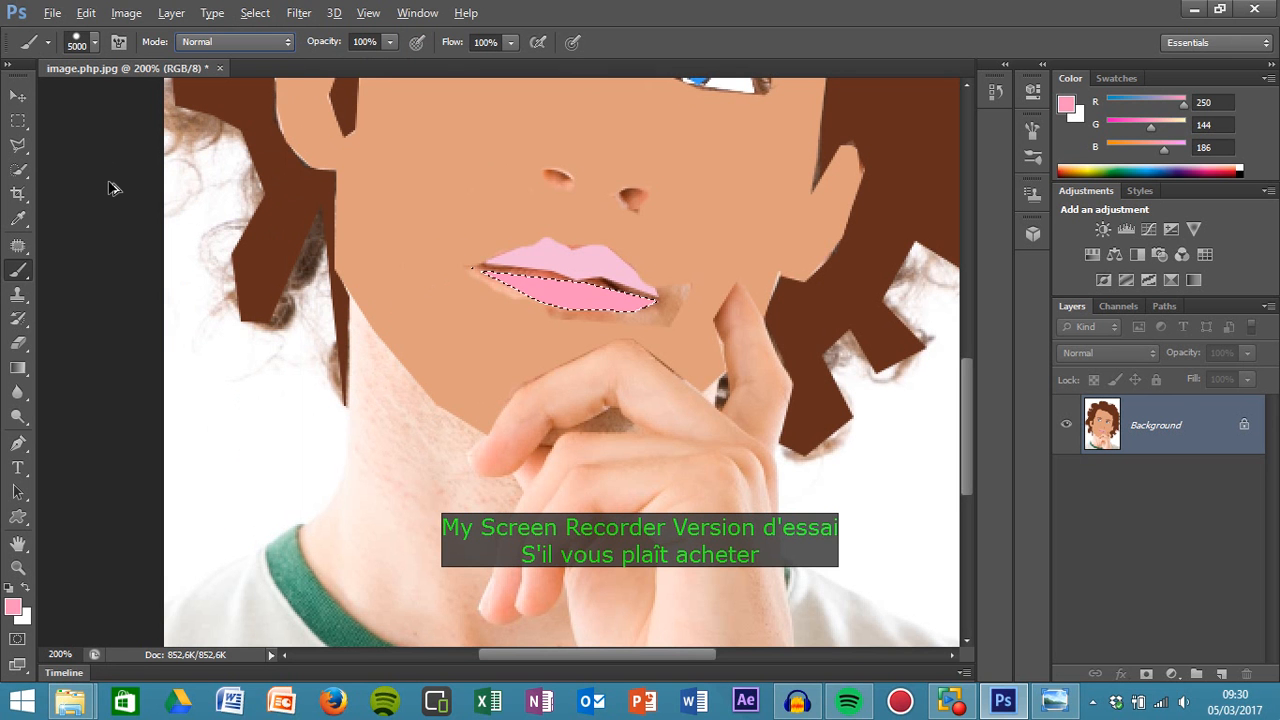
# Set the foreground colour to light pink RGB 243, 187, 216 by sampling the painted upper lip
pyautogui.click(10, 610)
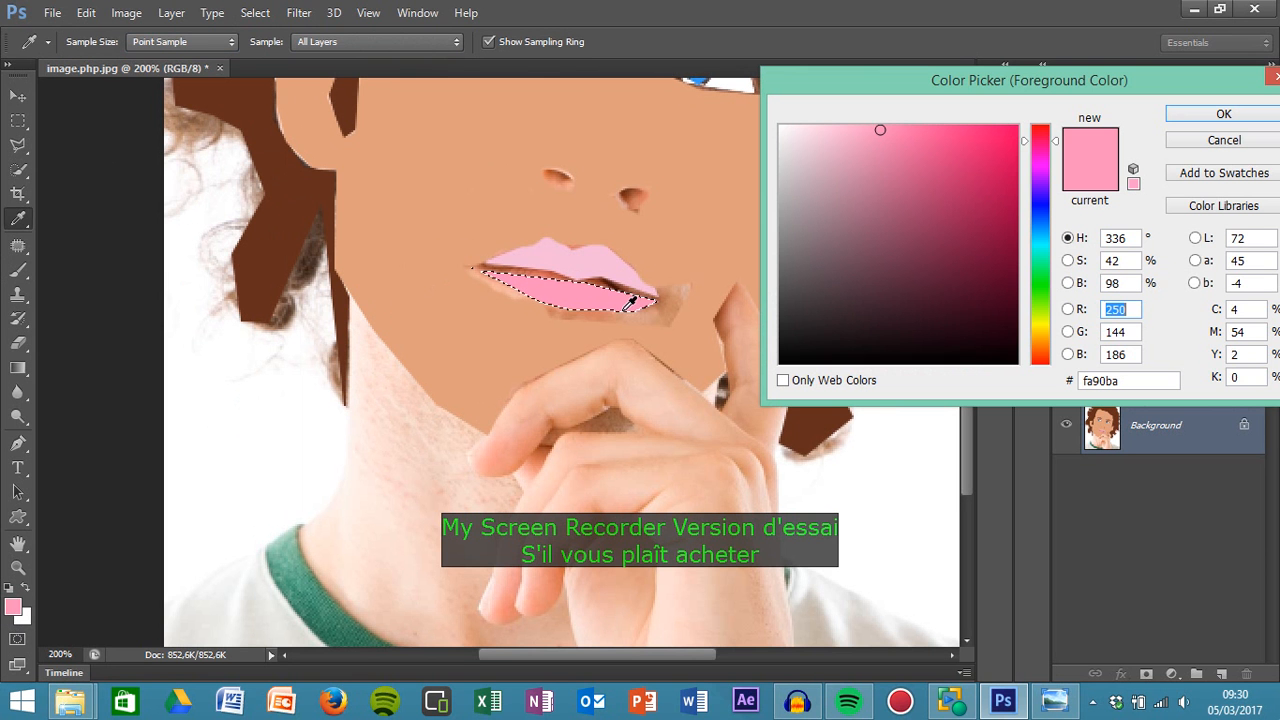
pyautogui.click(596, 255)
pyautogui.click(1188, 118)
# Paint the selected lower lip in the upper lip's light pink with the 5000 px brush, and deselect
pyautogui.press('b')
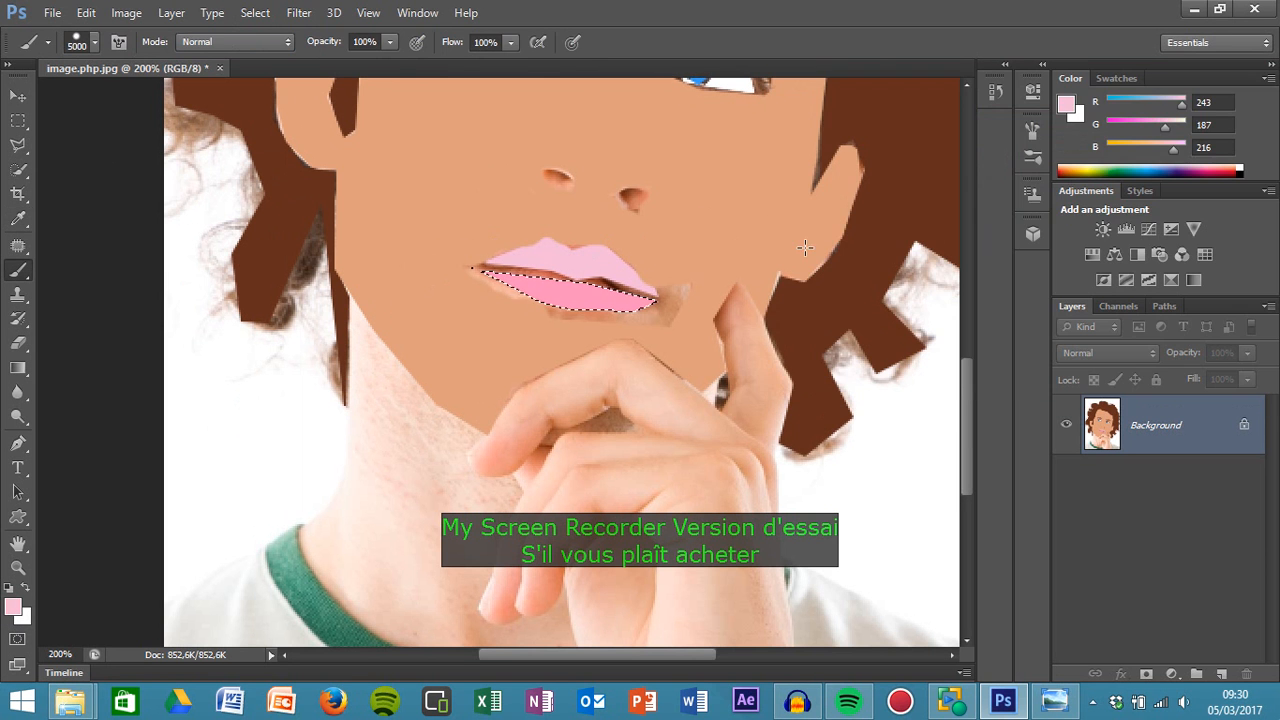
pyautogui.click(570, 297)
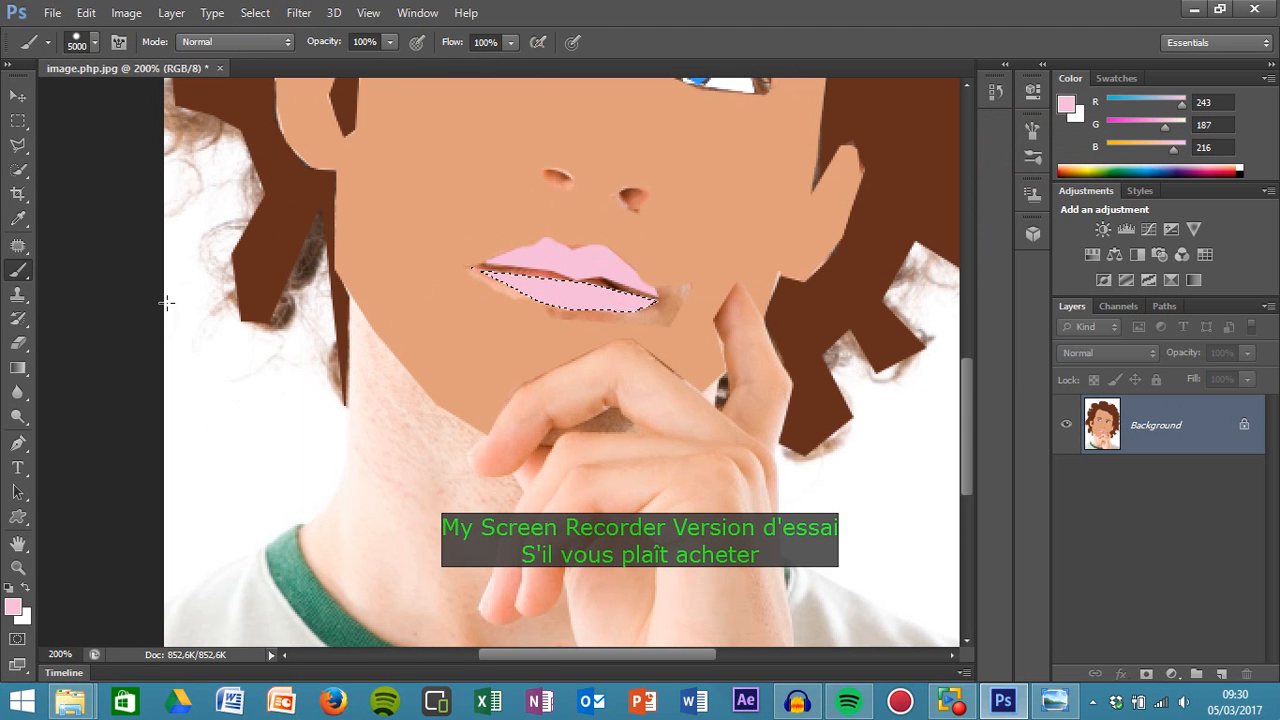
pyautogui.click(277, 12)
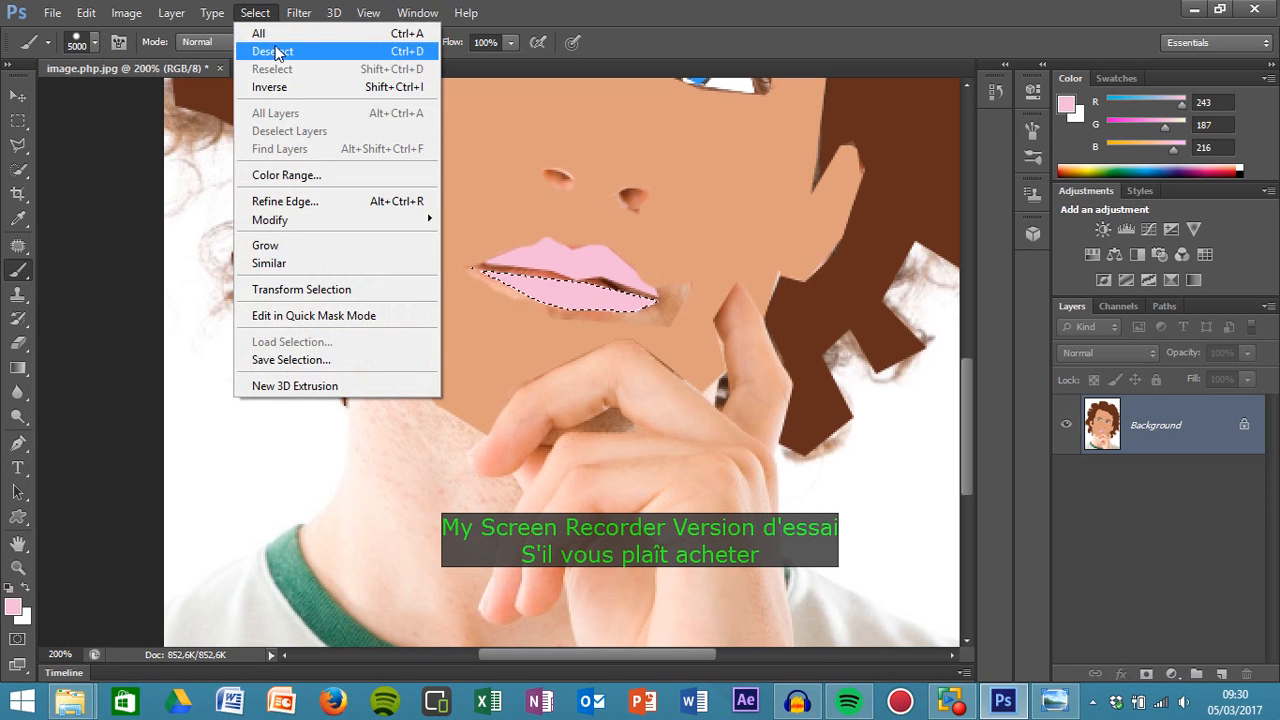
pyautogui.click(357, 49)
pyautogui.click(17, 568)
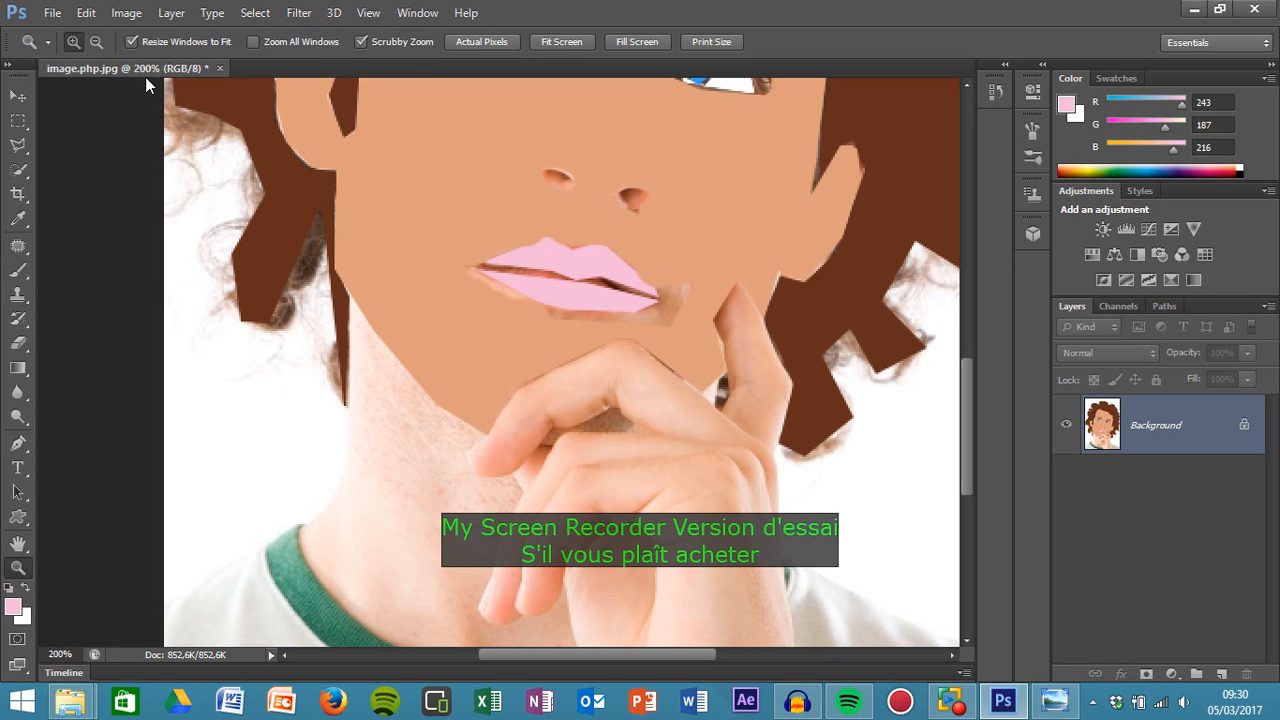
pyautogui.click(96, 41)
pyautogui.click(556, 251)
pyautogui.click(556, 251)
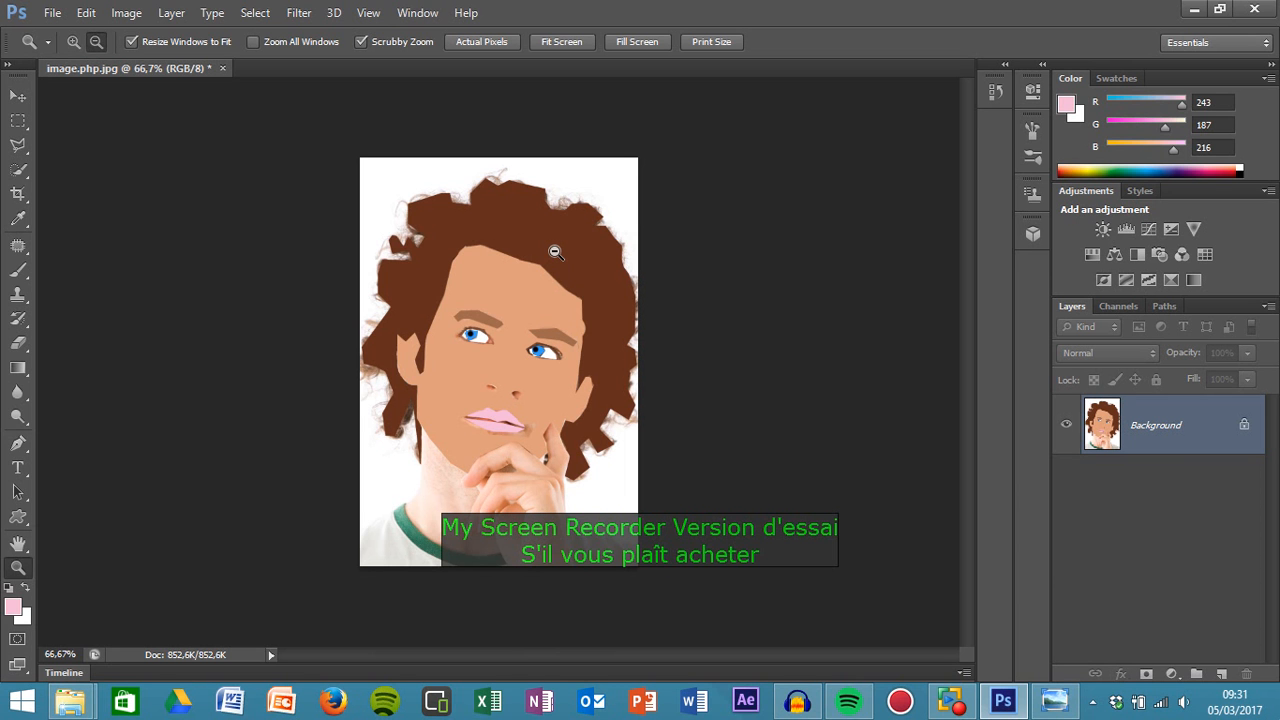
pyautogui.click(962, 708)
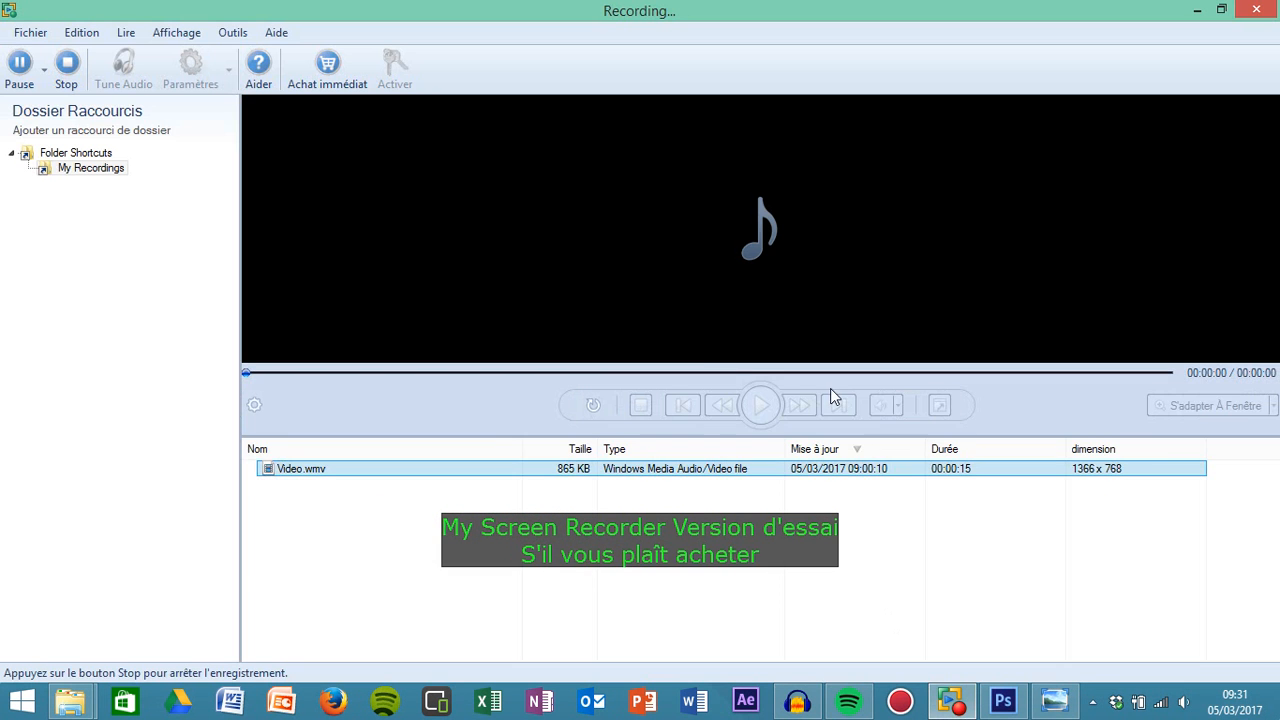